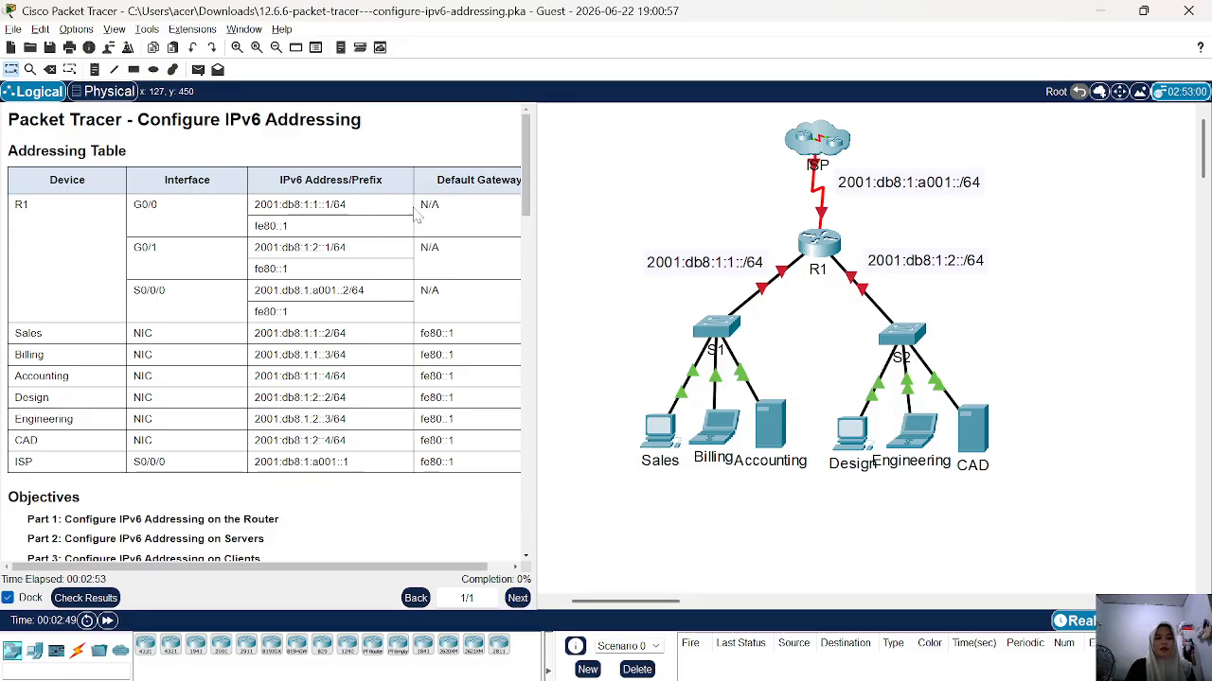
# Step: Open router R1's command line beside the Part 1 instructions, resize its window to fit, and start the console session
pyautogui.scroll(-1, 216, 231)
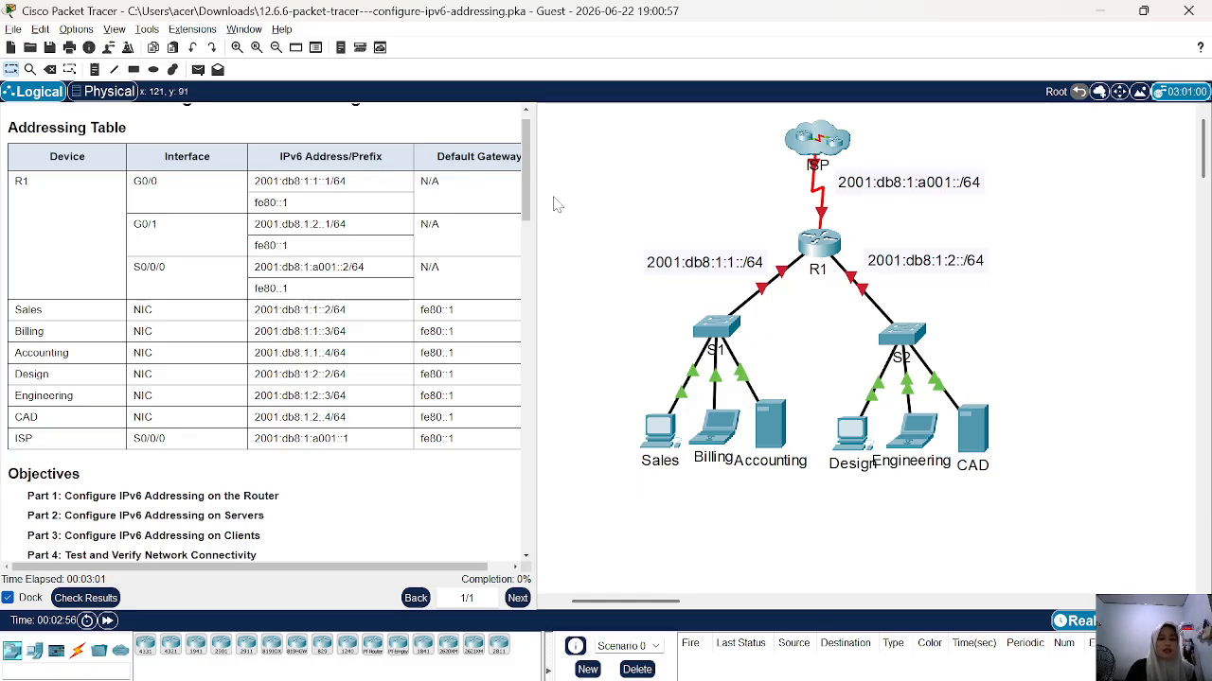
pyautogui.scroll(-6, 374, 321)
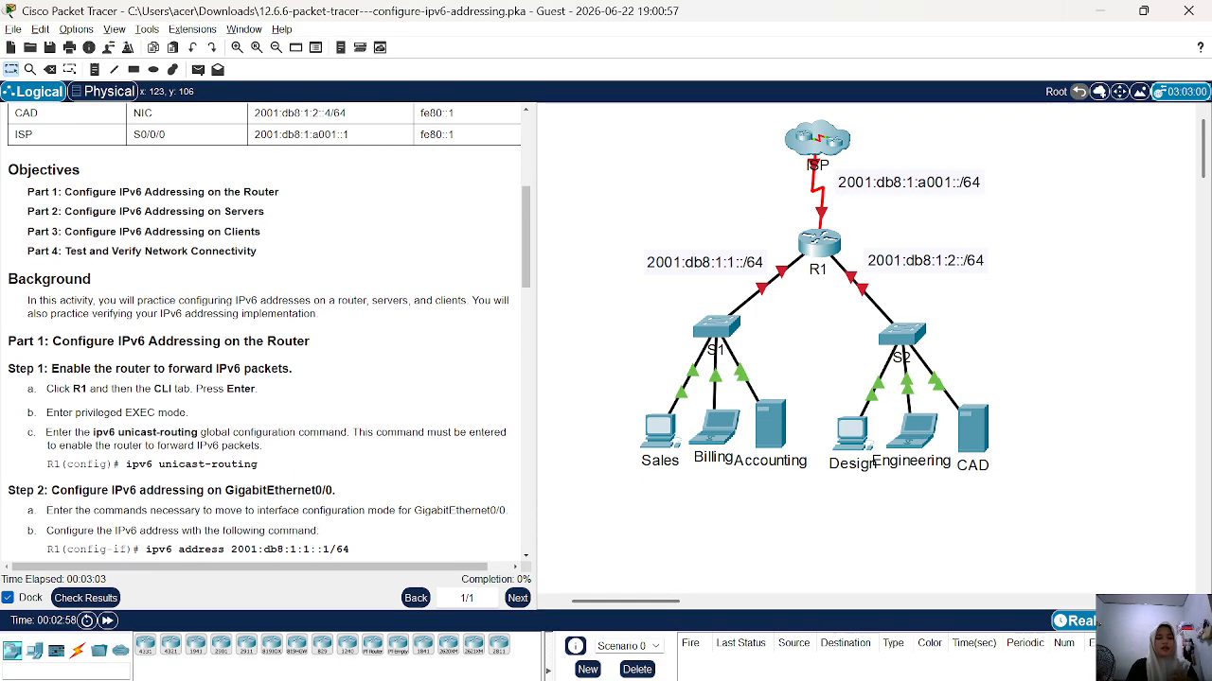
pyautogui.scroll(-3, 264, 331)
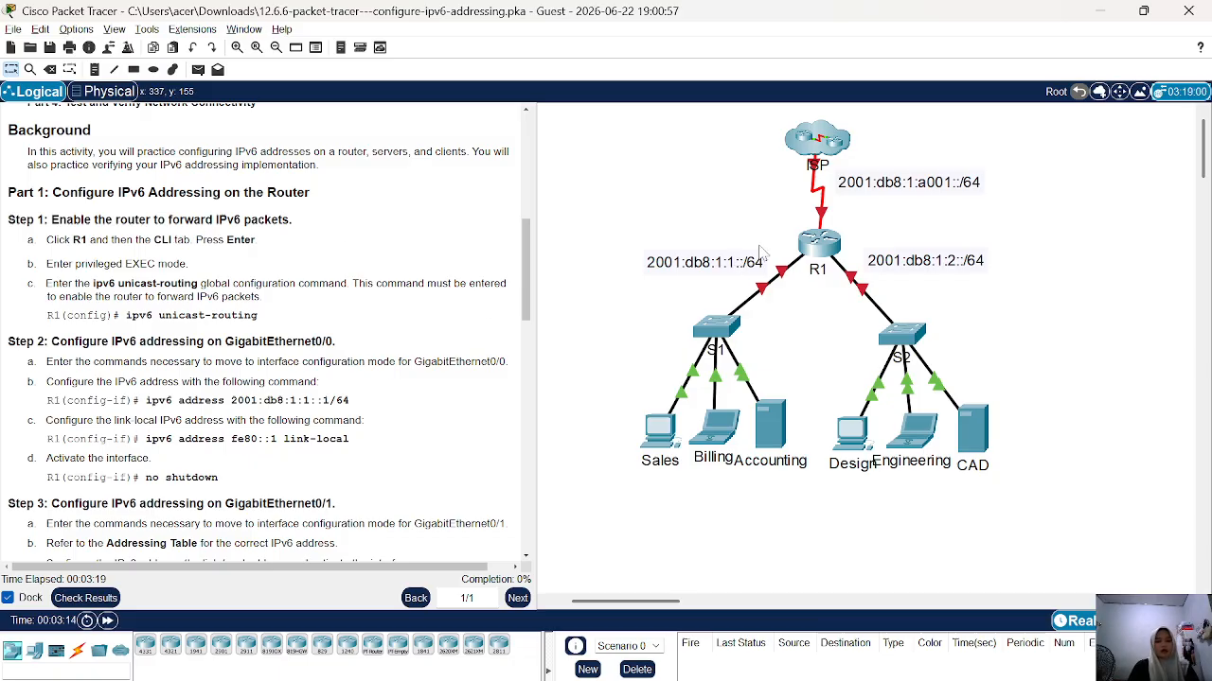
pyautogui.click(819, 244)
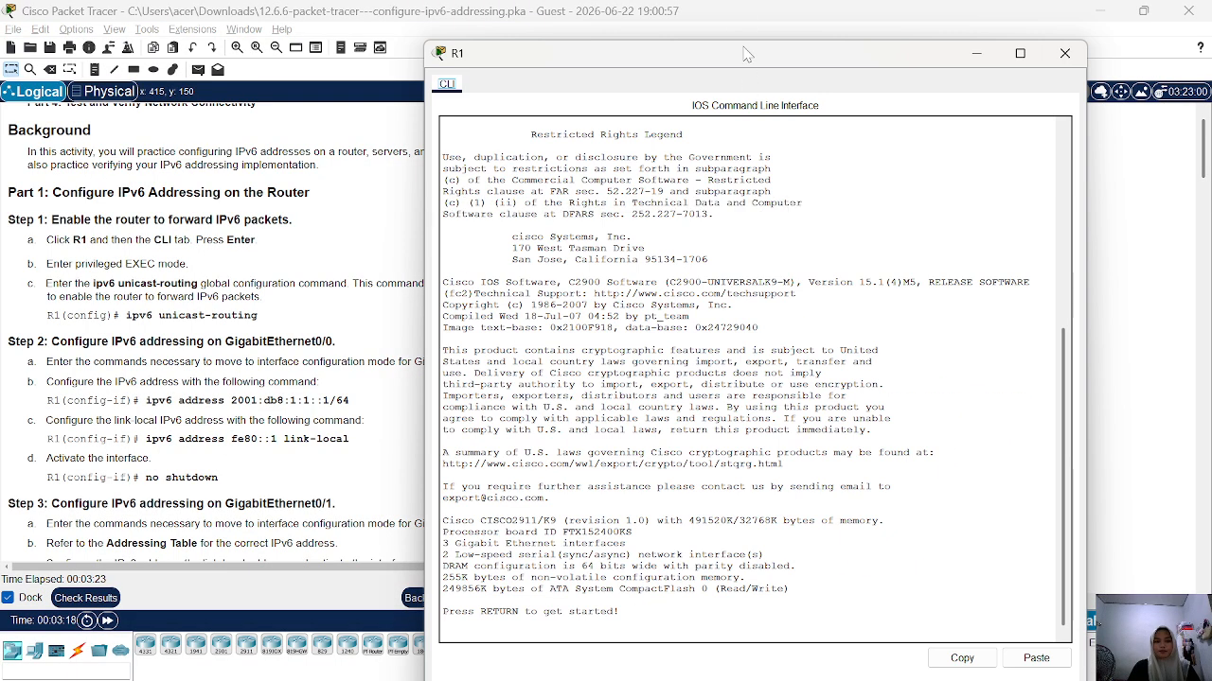
pyautogui.moveTo(735, 56); pyautogui.dragTo(809, 29)
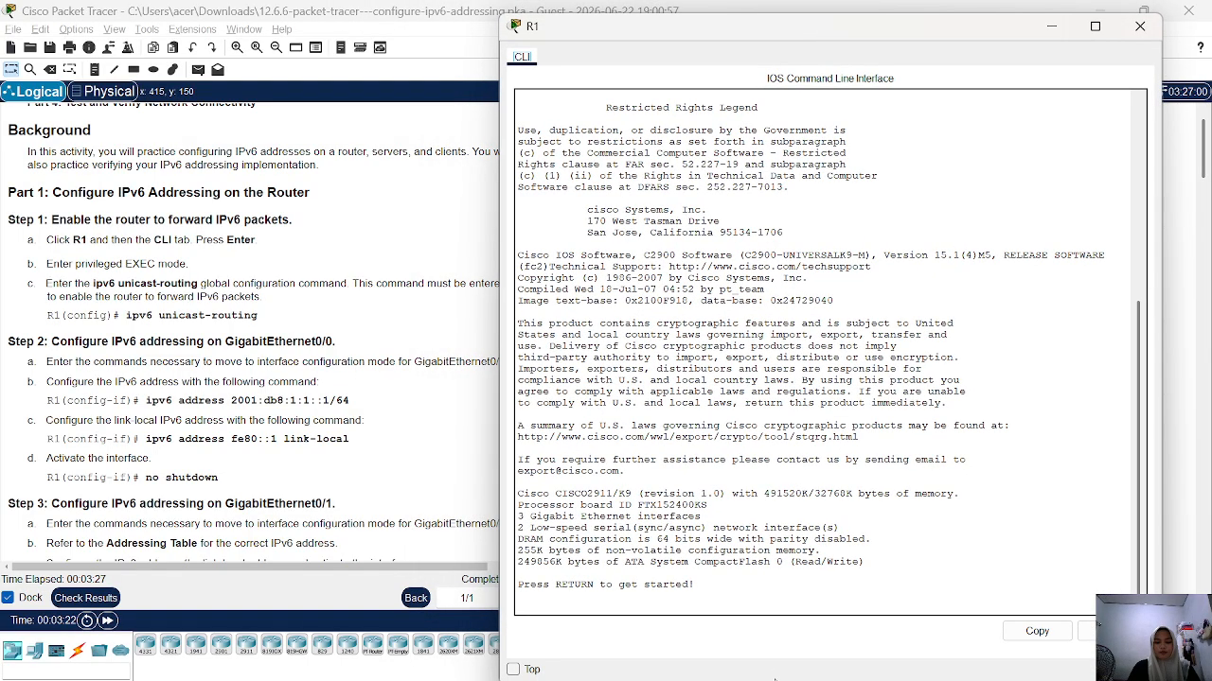
pyautogui.moveTo(780, 677); pyautogui.dragTo(783, 578)
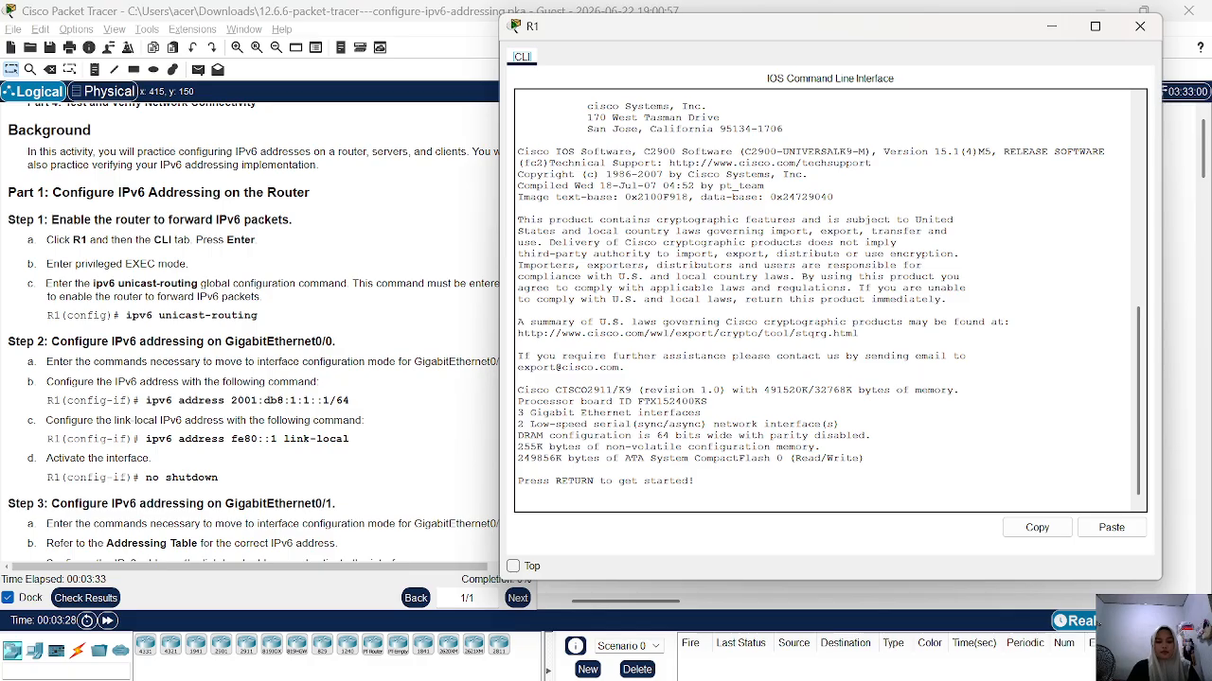
pyautogui.press('Return')
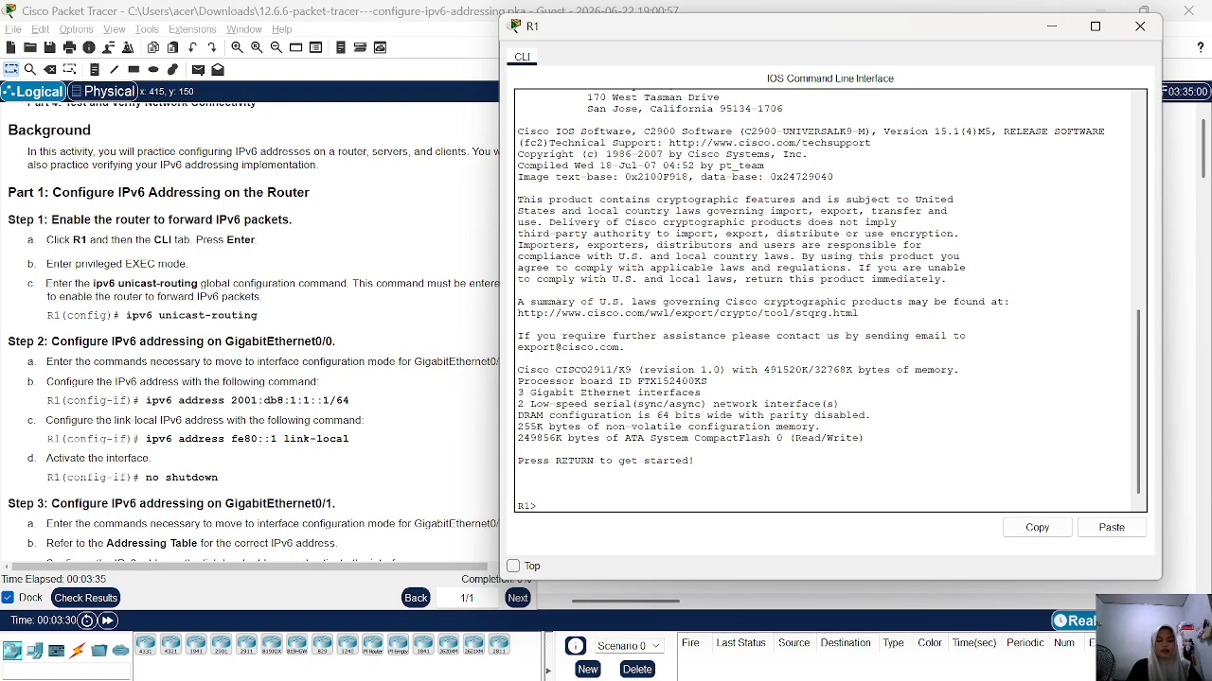
# Step: Enter privileged EXEC mode on R1 with en, and enter global configuration mode with configure terminal
pyautogui.write('en')
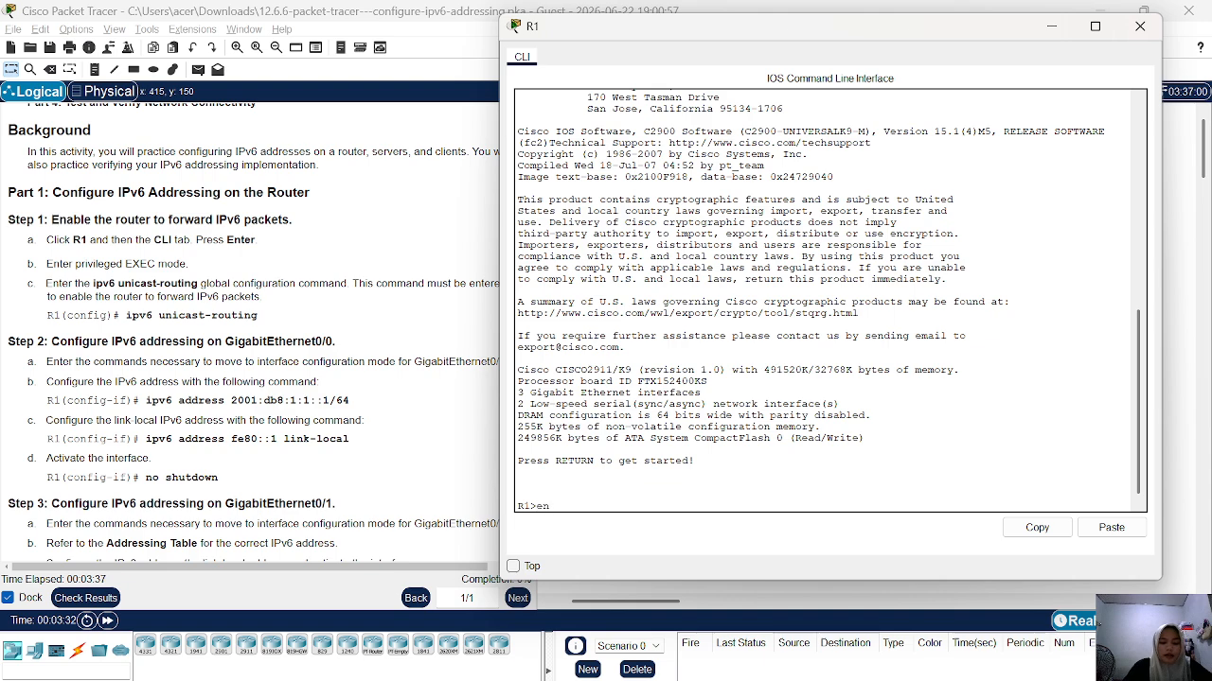
pyautogui.press('Return')
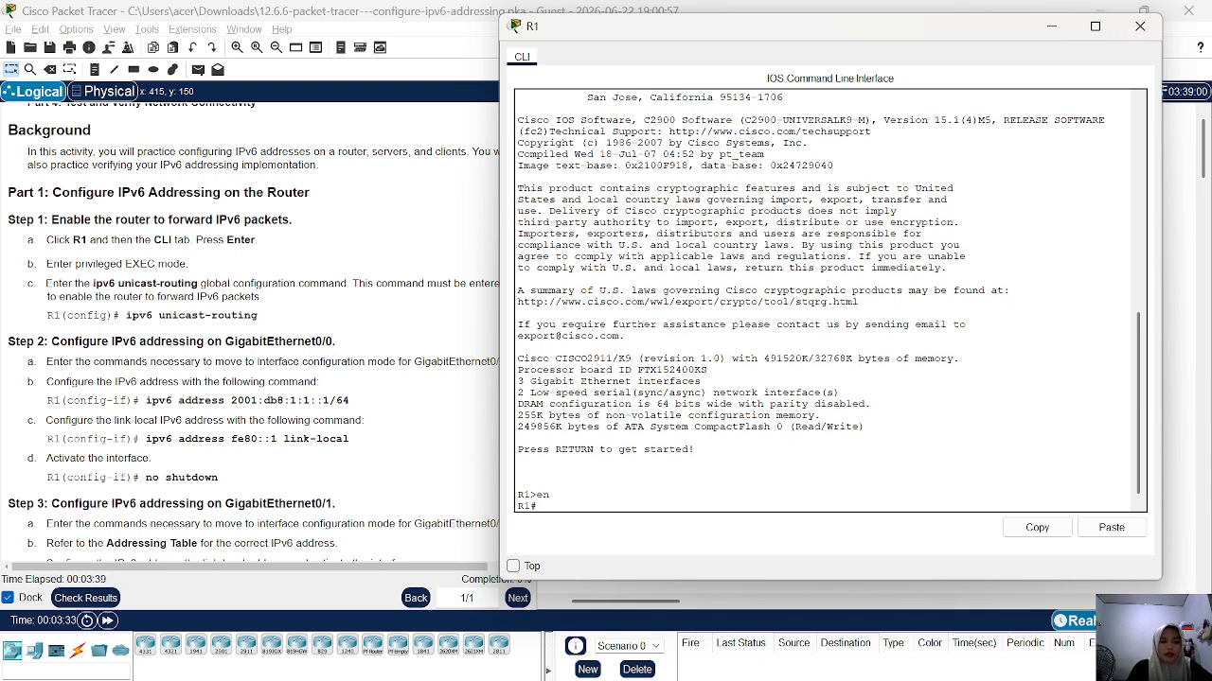
pyautogui.write('co')
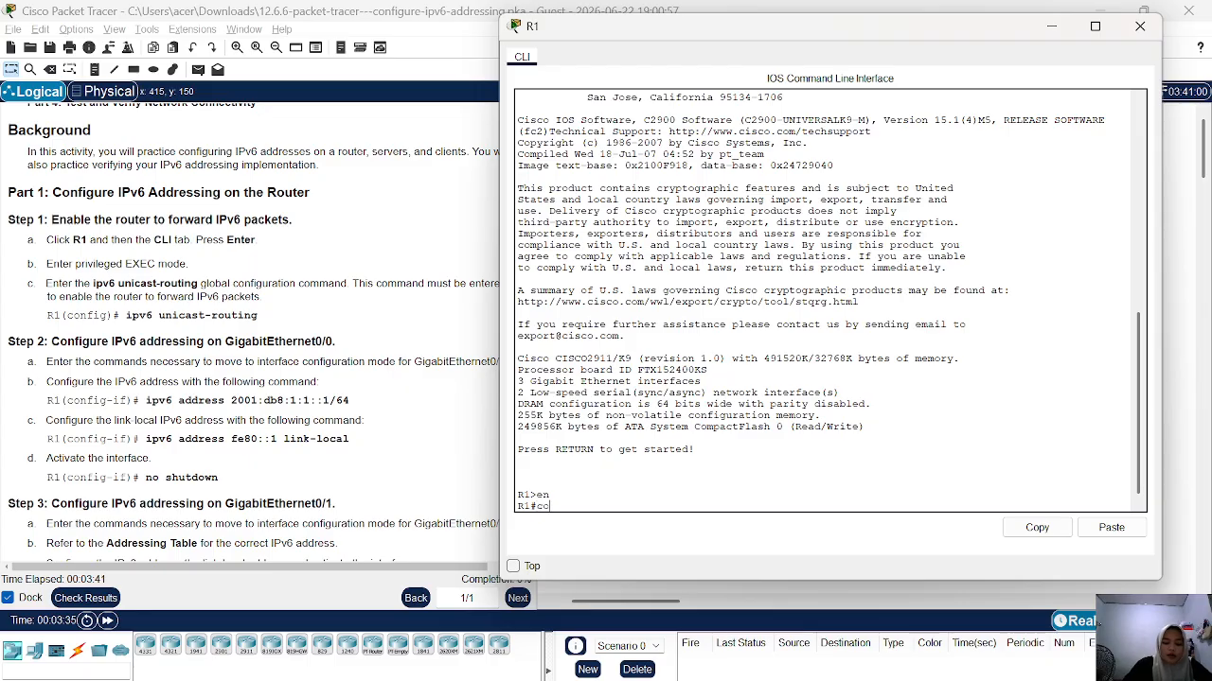
pyautogui.write('nfigure te')
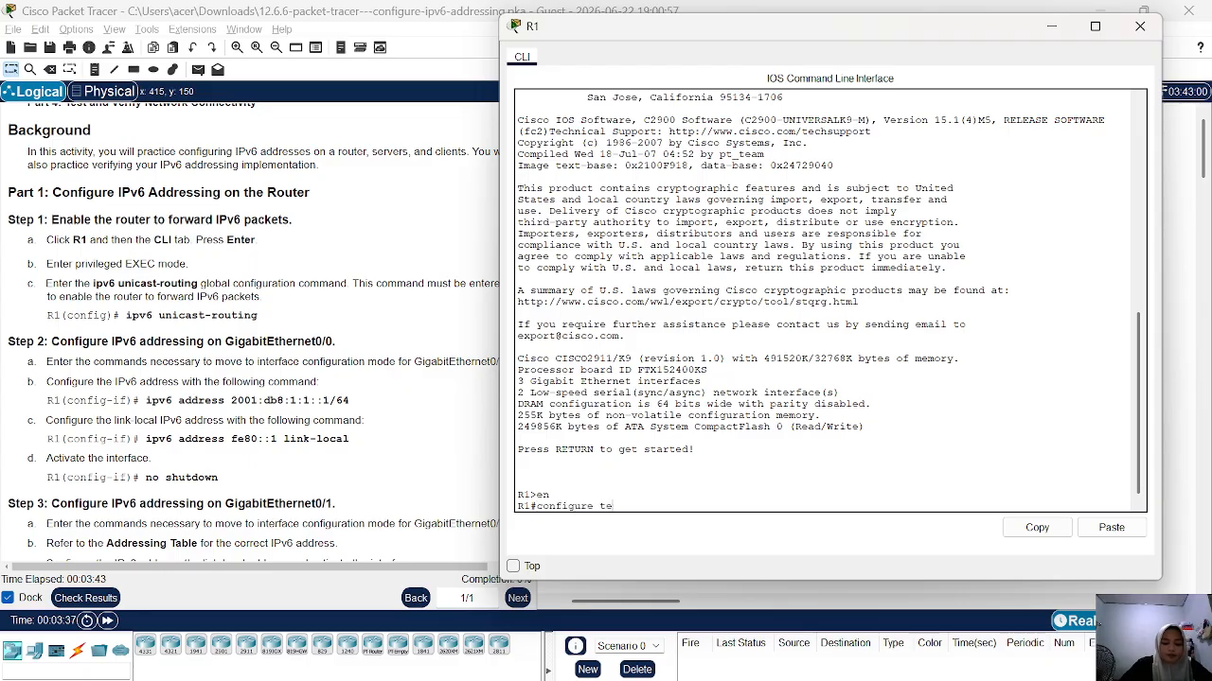
pyautogui.write('rmina')
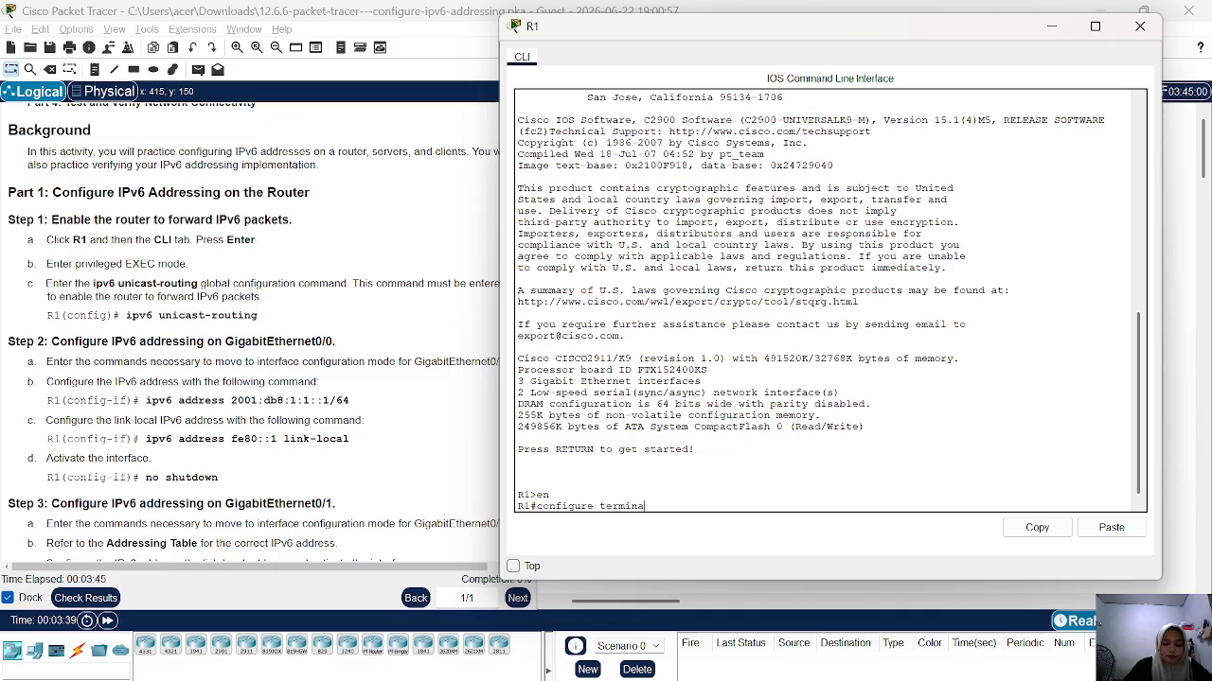
pyautogui.write('l')
pyautogui.press('Return')
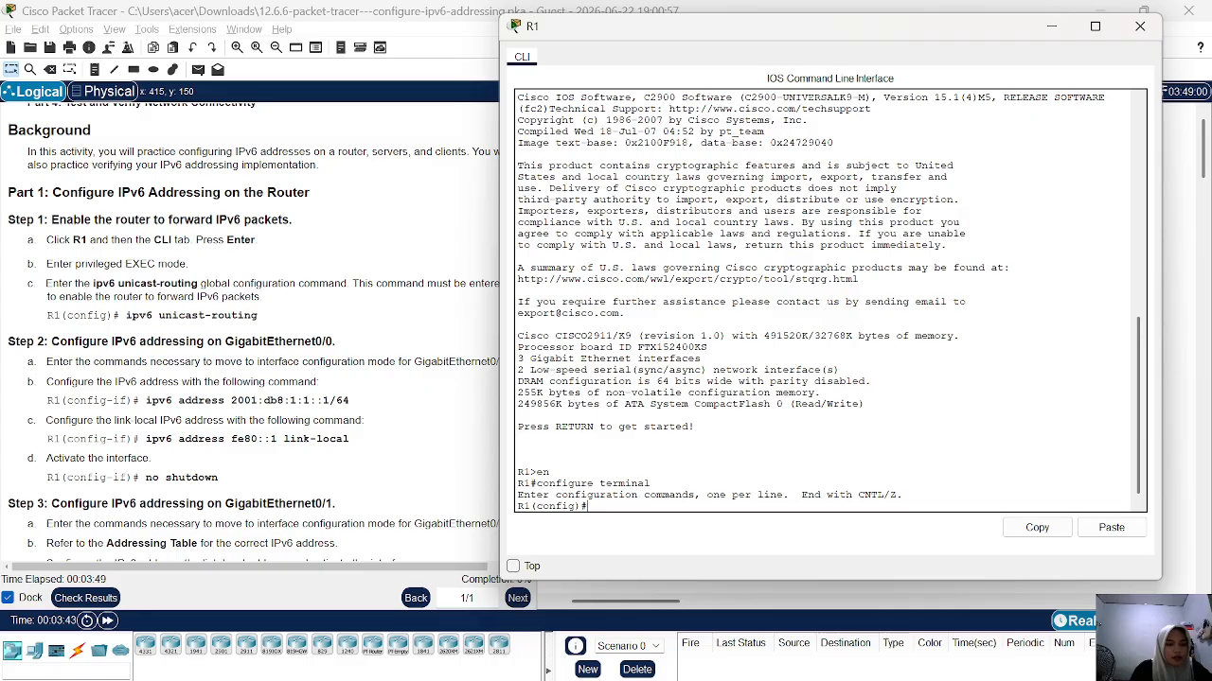
# Step: Copy the ipv6 unicast-routing command from the instructions and run it on R1 to enable IPv6 forwarding
pyautogui.moveTo(121, 316); pyautogui.dragTo(272, 323)
pyautogui.hotkey('ctrl', 'c')
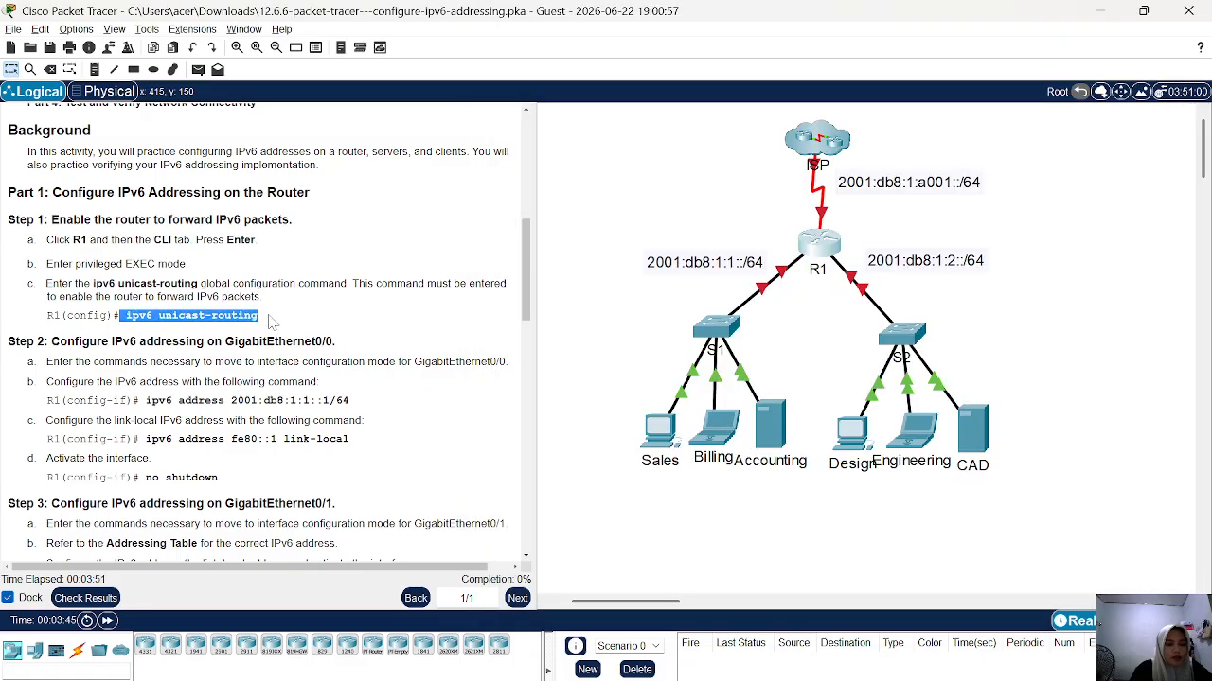
pyautogui.rightClick(271, 323)
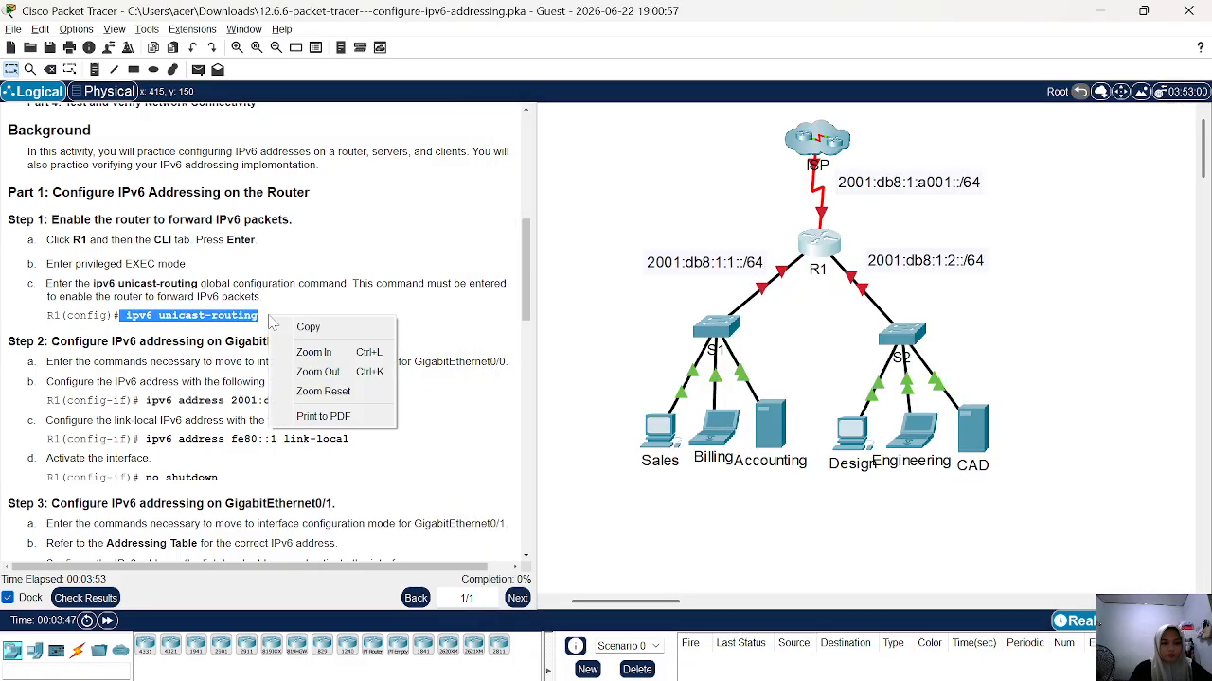
pyautogui.click(309, 326)
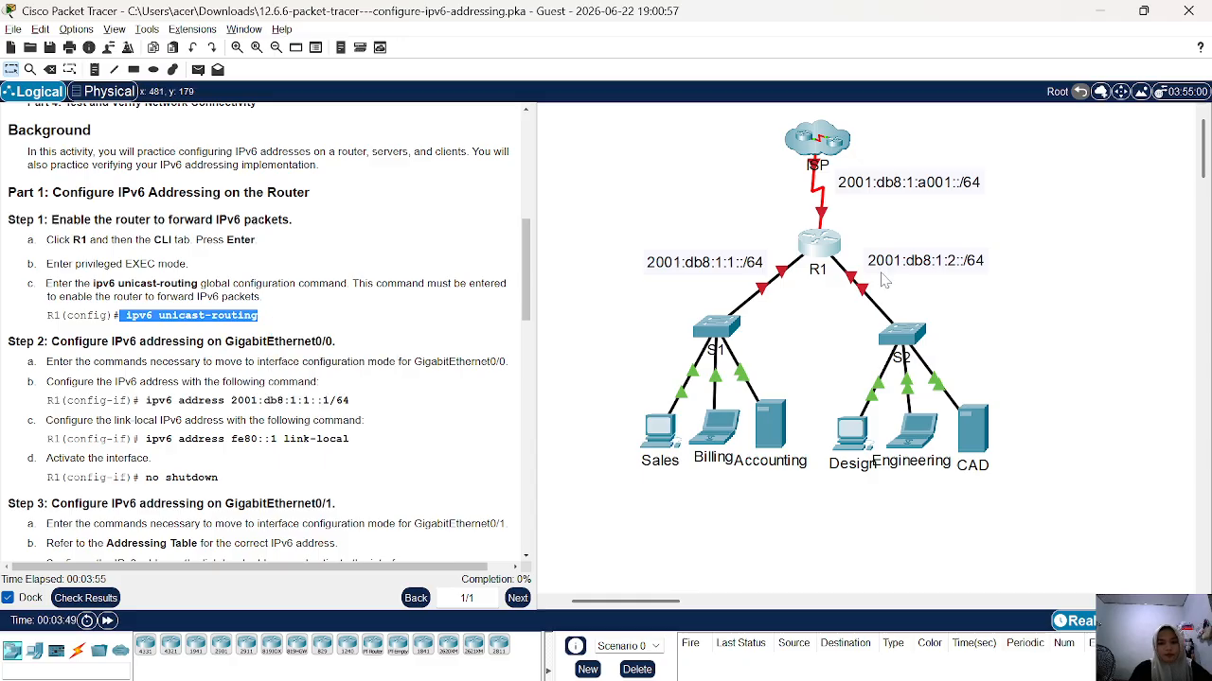
pyautogui.click(826, 256)
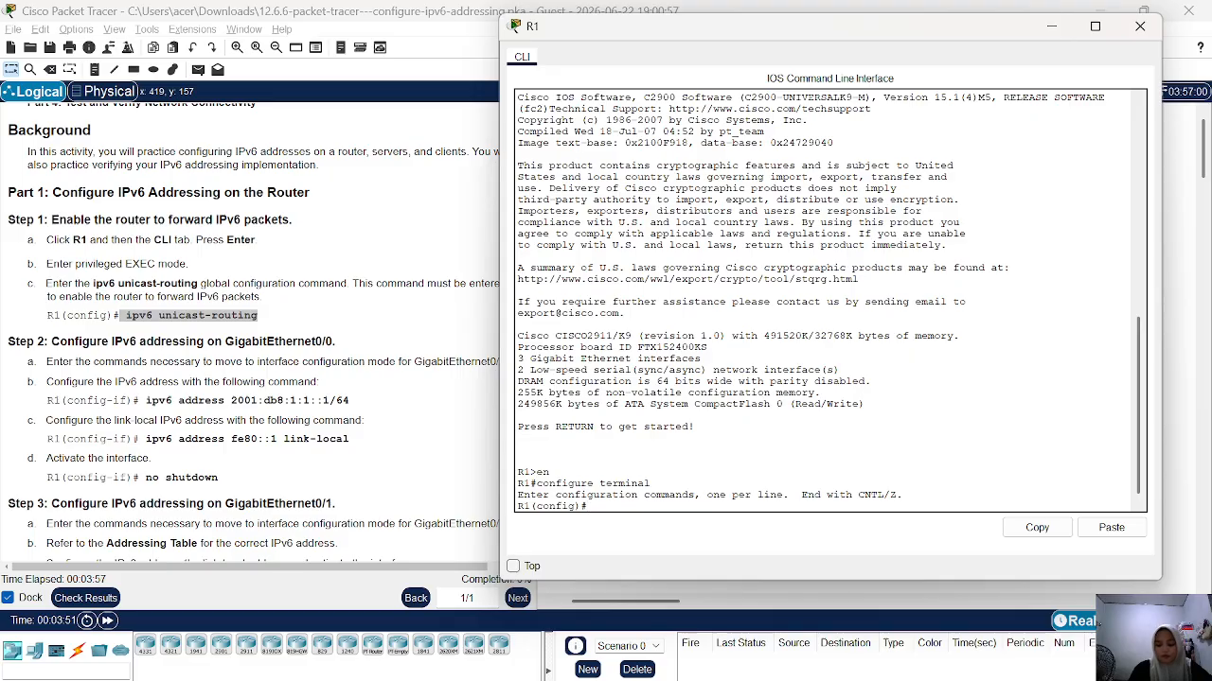
pyautogui.rightClick(822, 251)
pyautogui.click(856, 284)
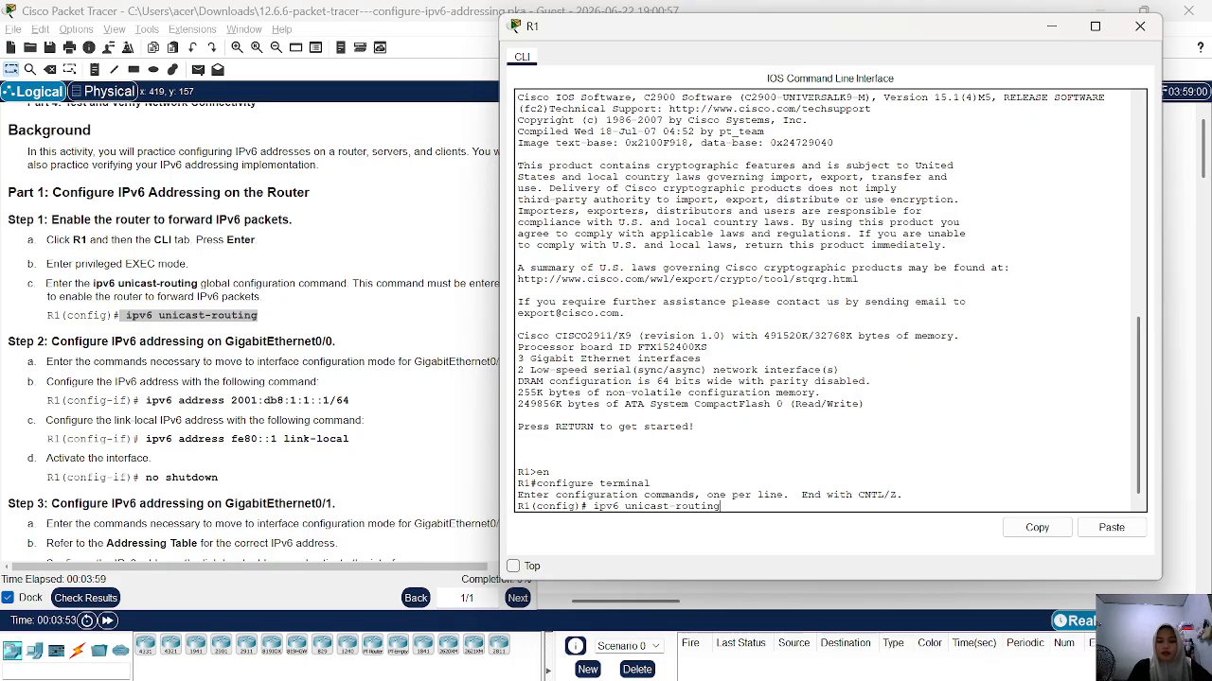
pyautogui.press('Return')
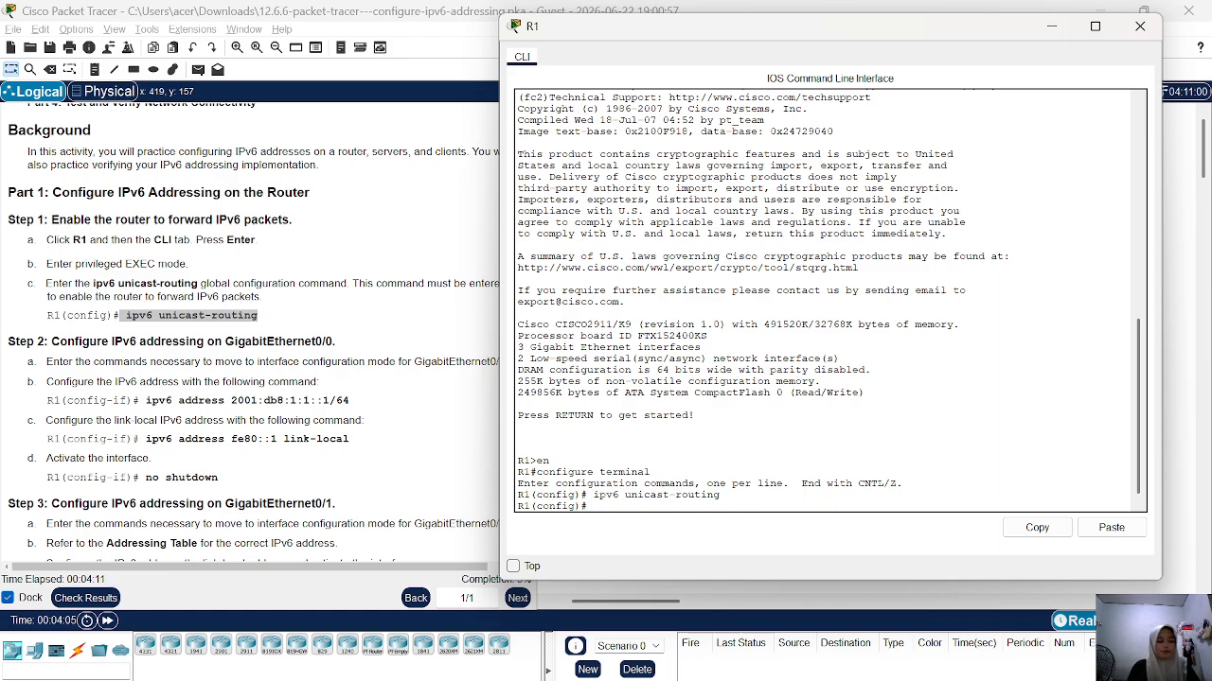
# Step: Enter interface configuration mode on R1 with interface GigabitEthernet0/0, copying the interface name from the Step 2 heading
pyautogui.scroll(-2, 332, 251)
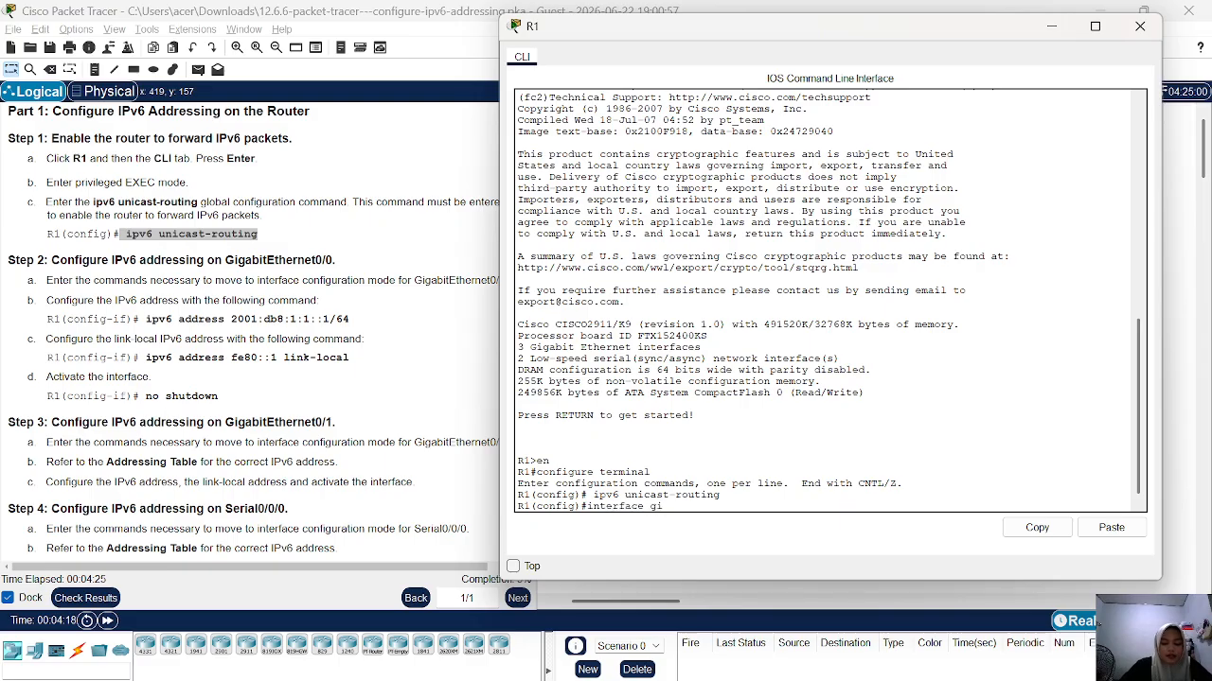
pyautogui.press('BackSpace')
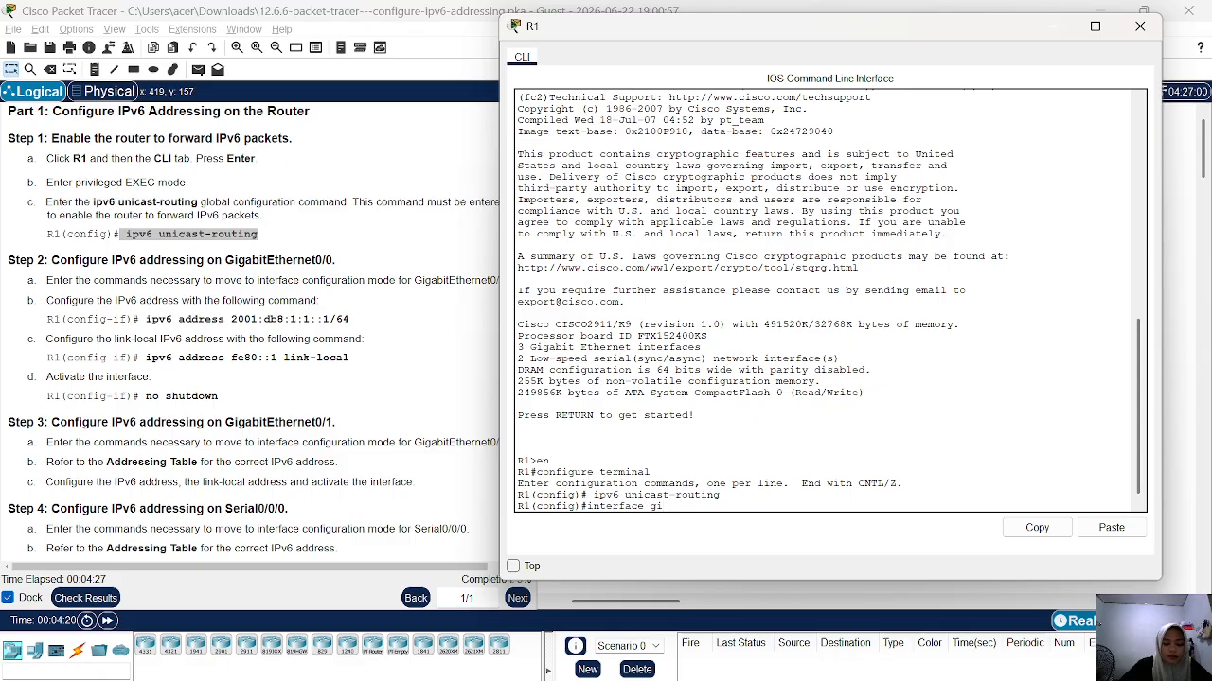
pyautogui.write('gav')
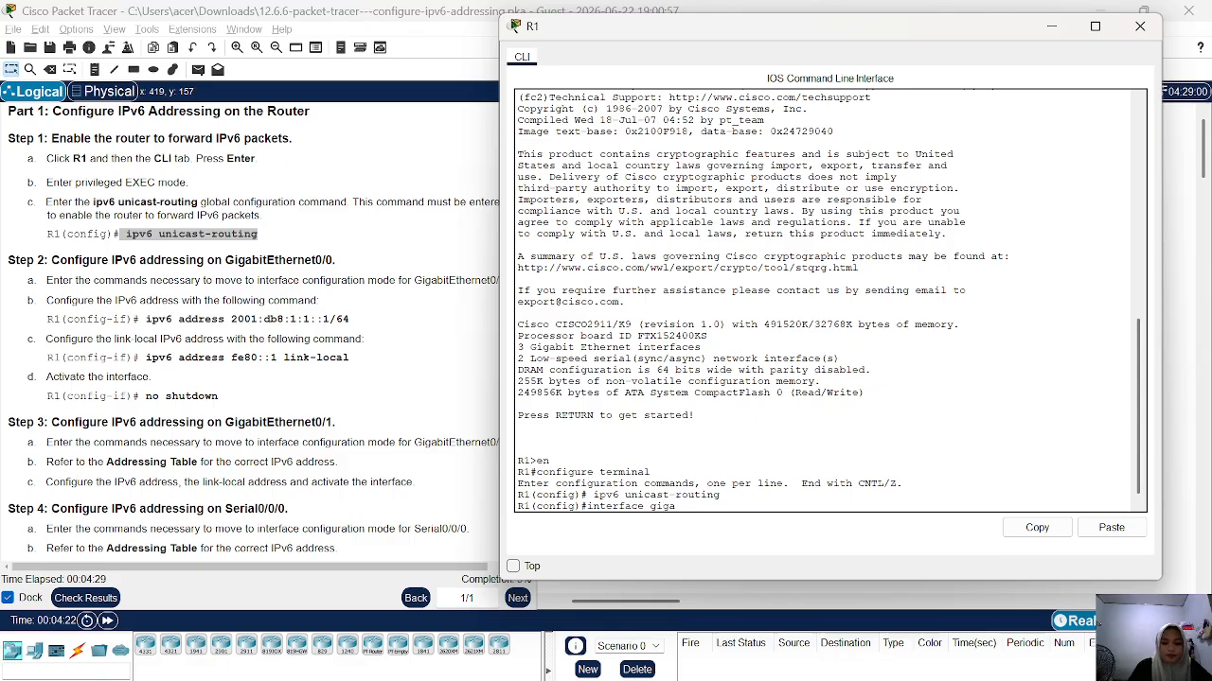
pyautogui.press('BackSpace')
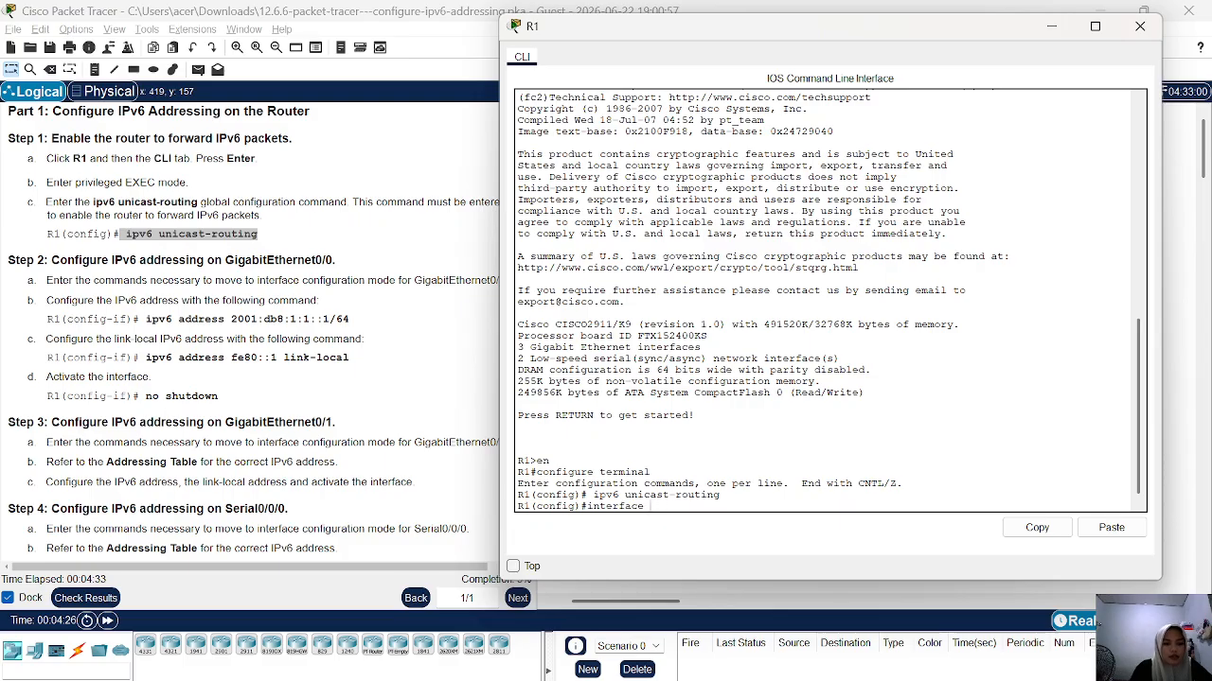
pyautogui.moveTo(333, 259); pyautogui.dragTo(225, 259)
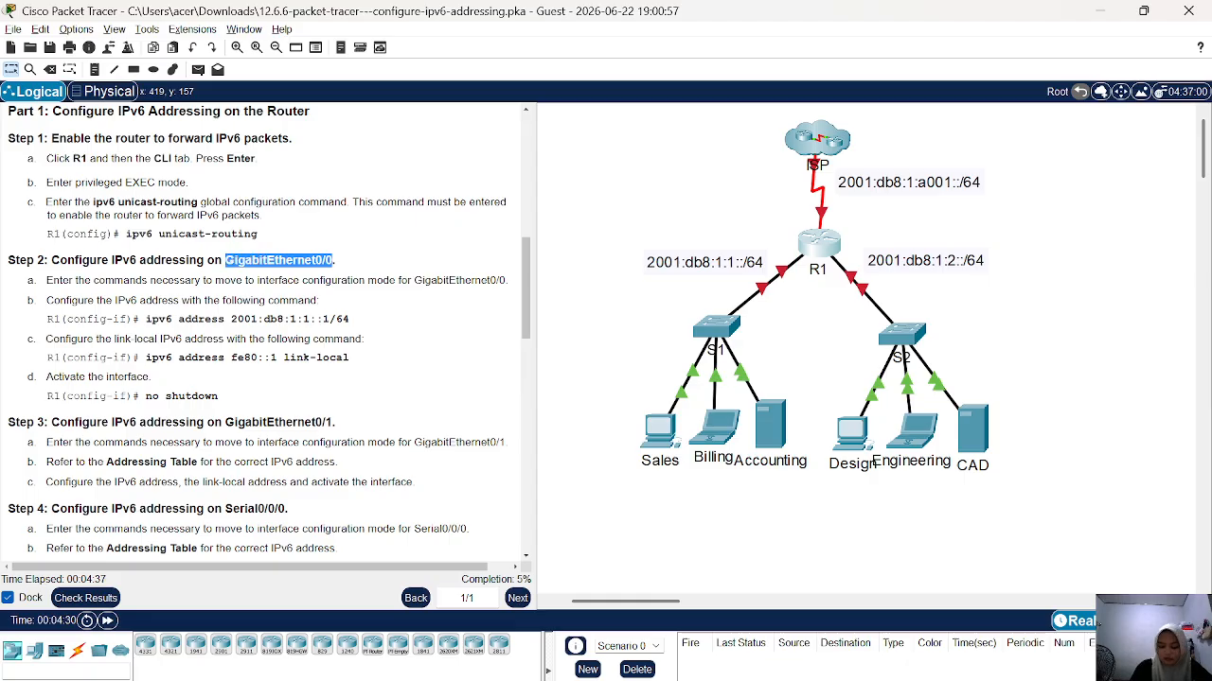
pyautogui.rightClick(227, 261)
pyautogui.click(263, 272)
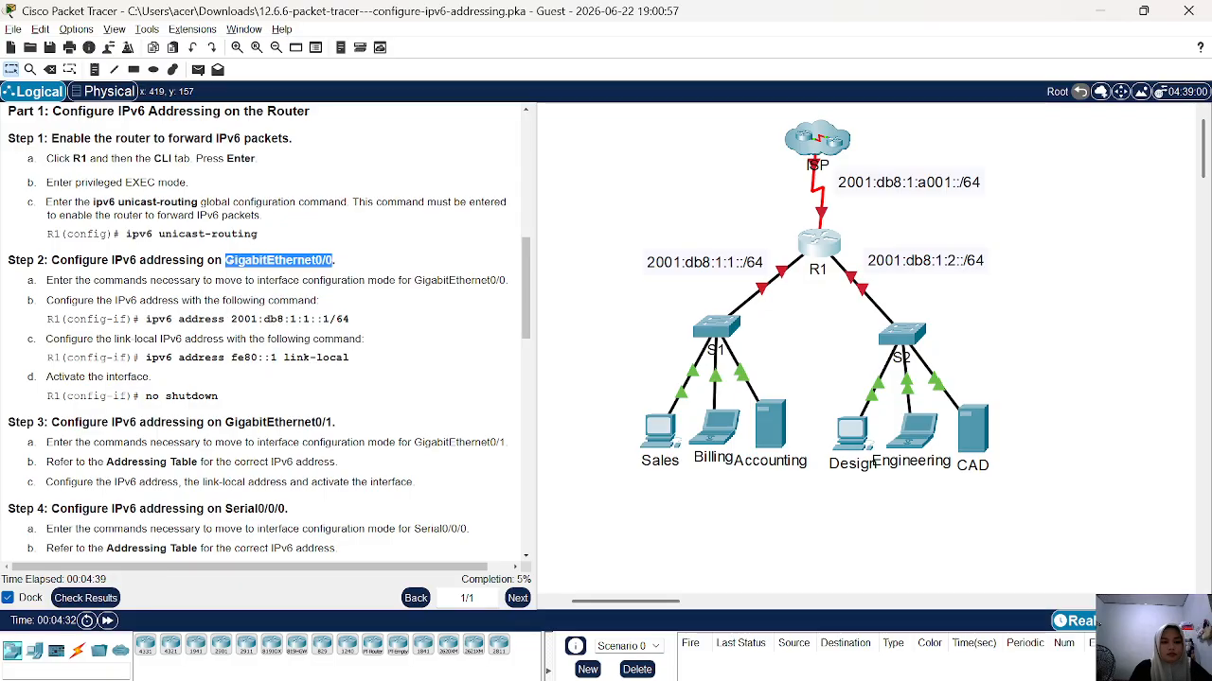
pyautogui.hotkey('alt', 'Tab')
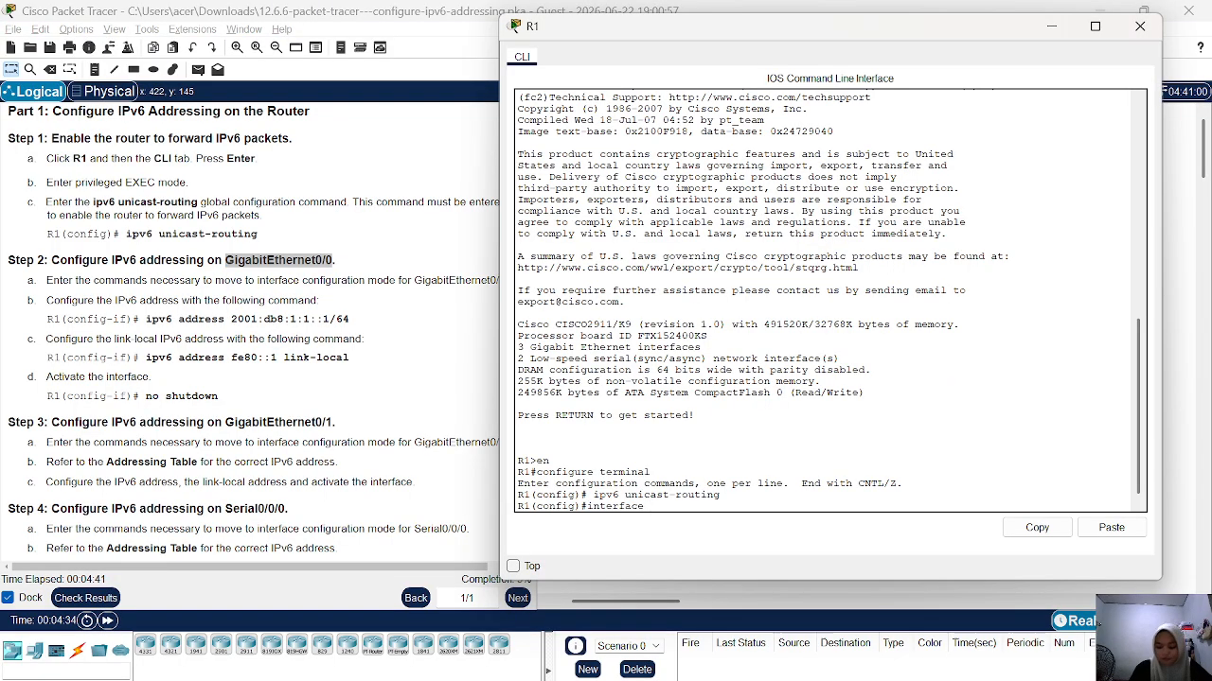
pyautogui.rightClick(825, 243)
pyautogui.click(863, 272)
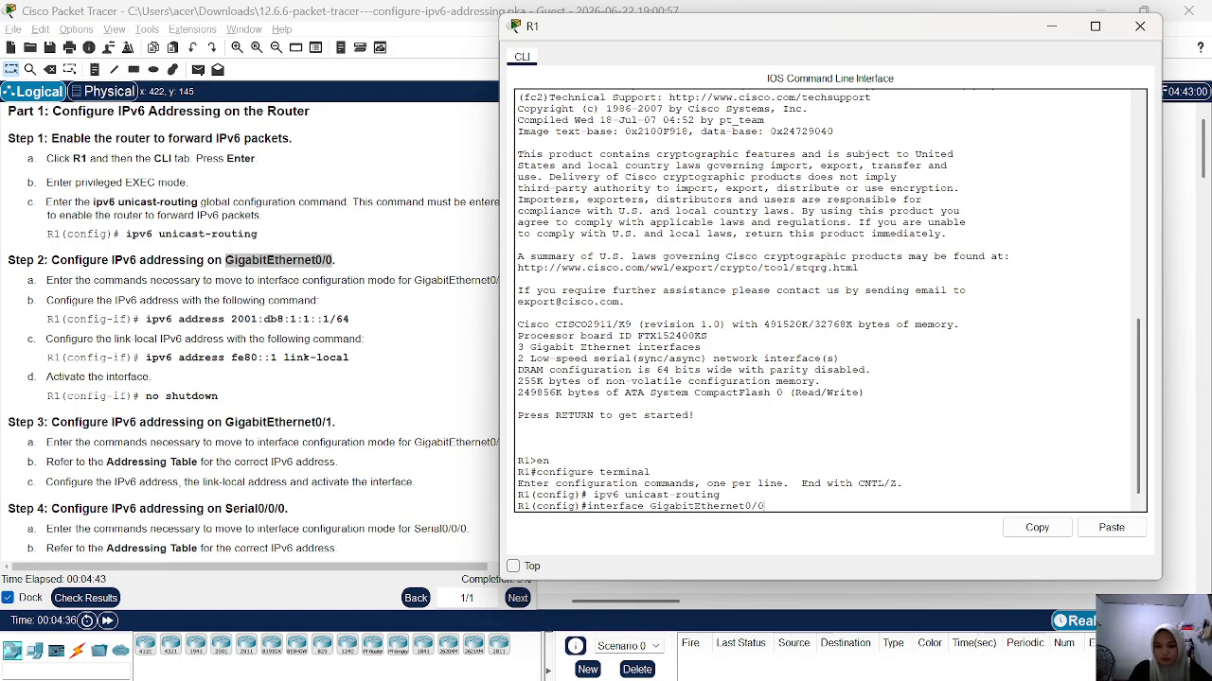
pyautogui.press('Return')
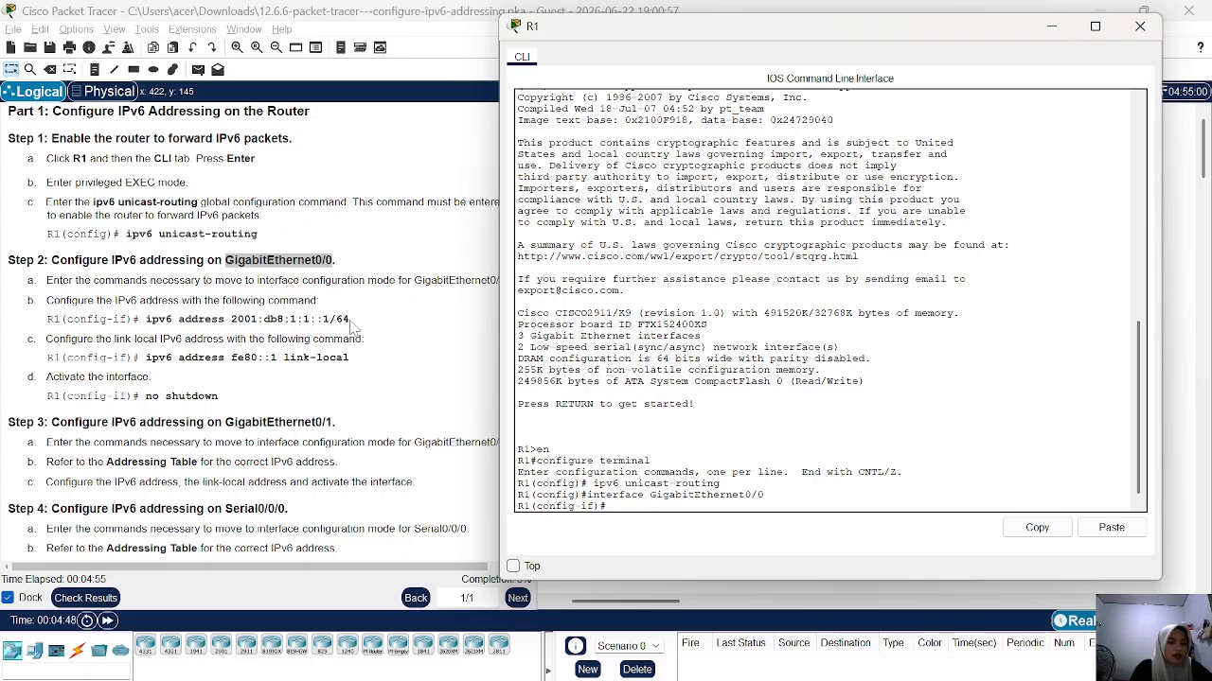
# Step: Assign the IPv6 address to GigabitEthernet0/0 by running the instructions' command ipv6 address 2001:db8:1:1::1/64 on R1
pyautogui.moveTo(349, 319); pyautogui.dragTo(149, 319)
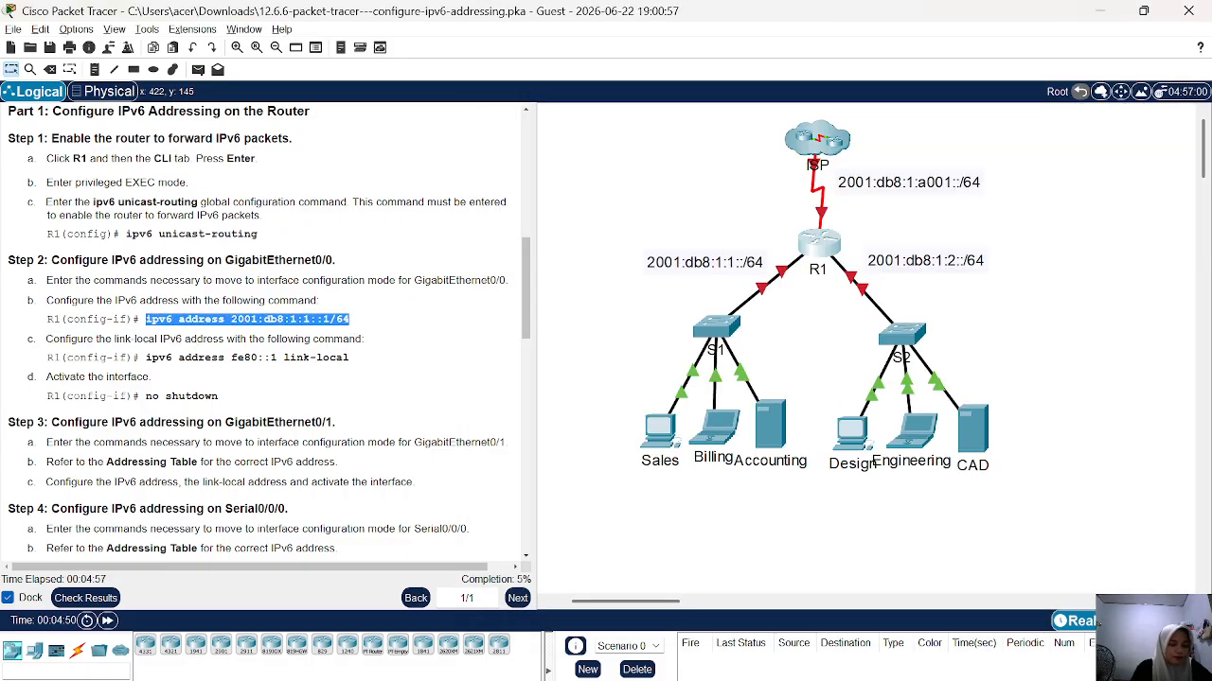
pyautogui.rightClick(148, 320)
pyautogui.click(167, 329)
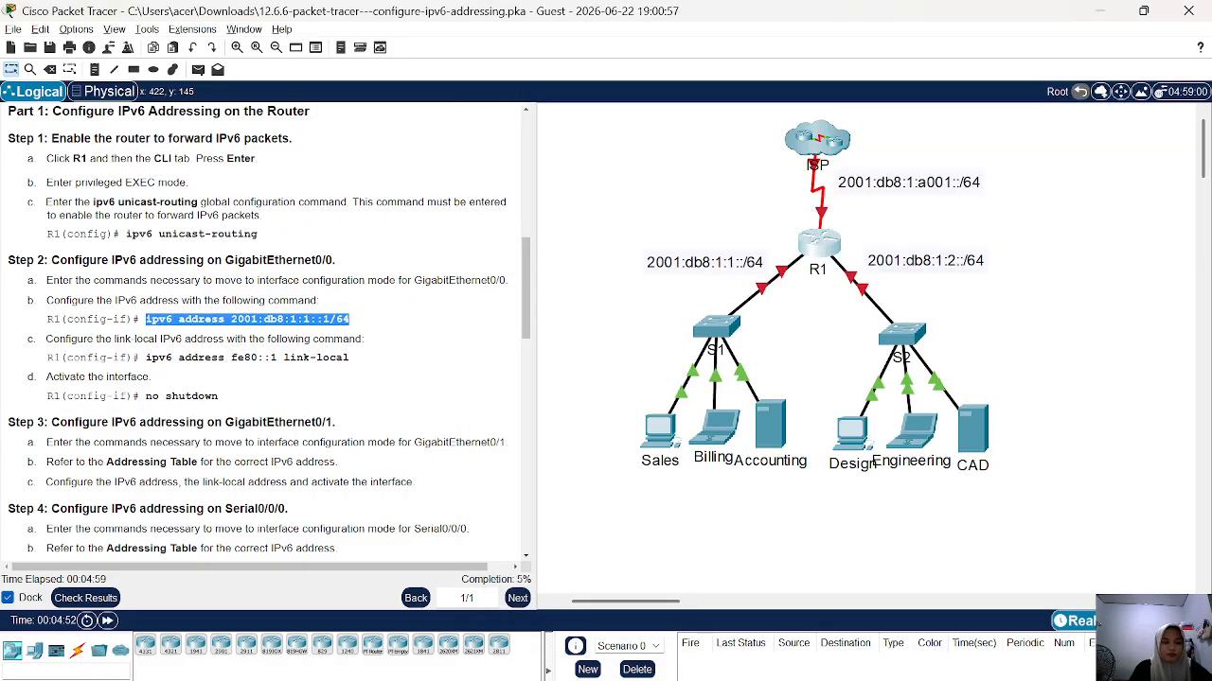
pyautogui.click(821, 250)
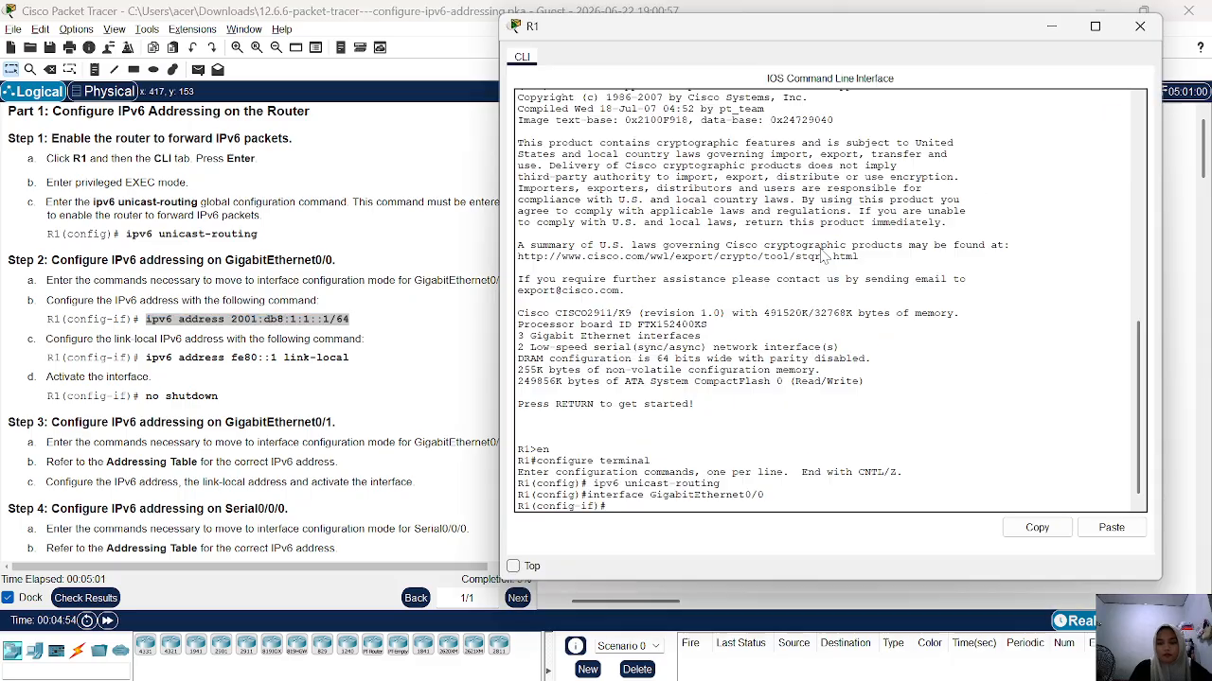
pyautogui.rightClick(821, 252)
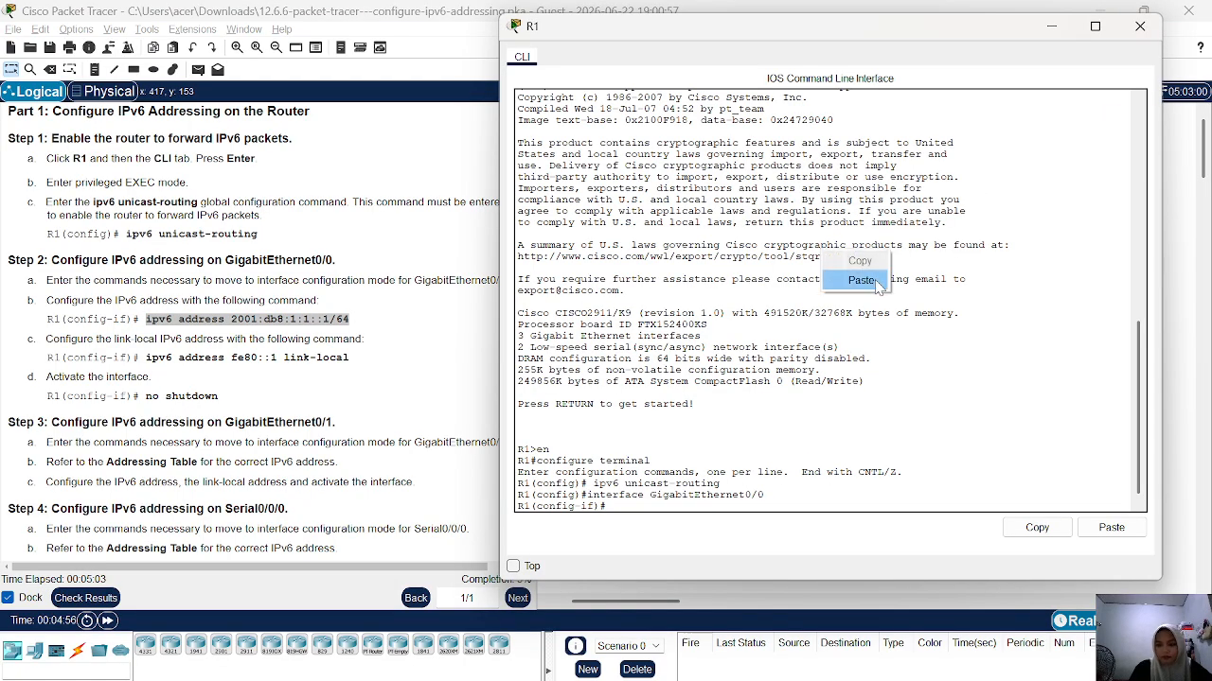
pyautogui.click(858, 281)
pyautogui.press('Return')
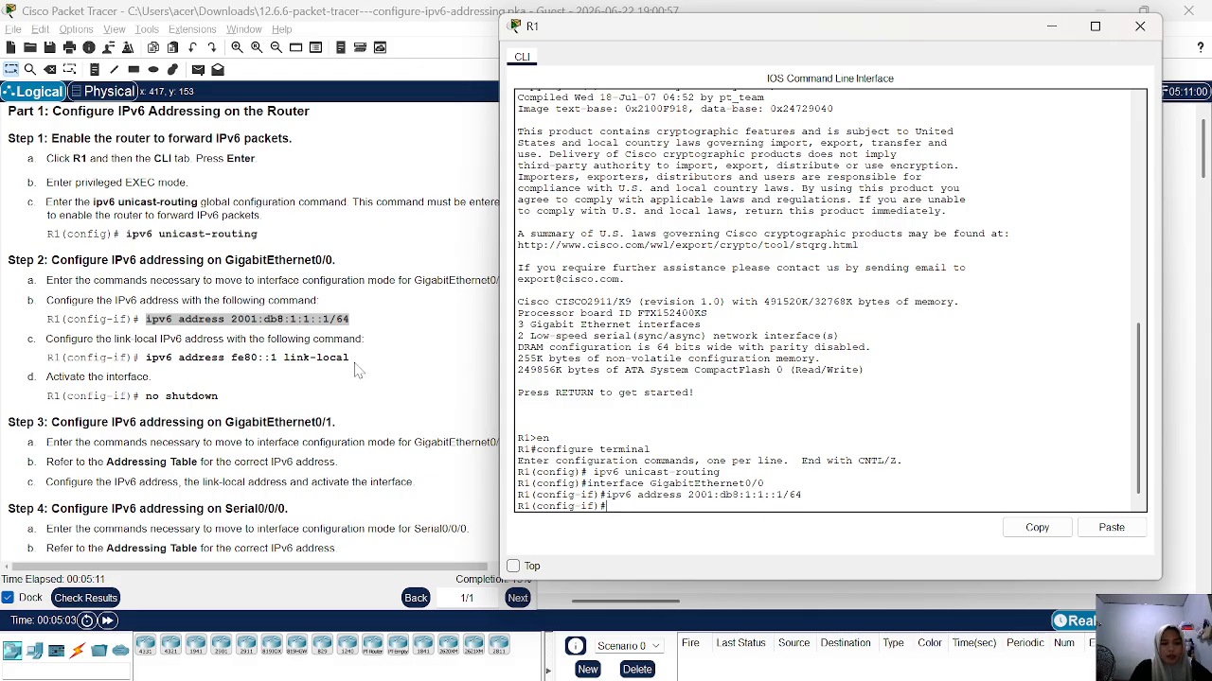
# Step: Copy the ipv6 address fe80::1 link-local command from the instructions and run it on R1 for GigabitEthernet0/0
pyautogui.moveTo(353, 360); pyautogui.dragTo(139, 360)
pyautogui.rightClick(140, 358)
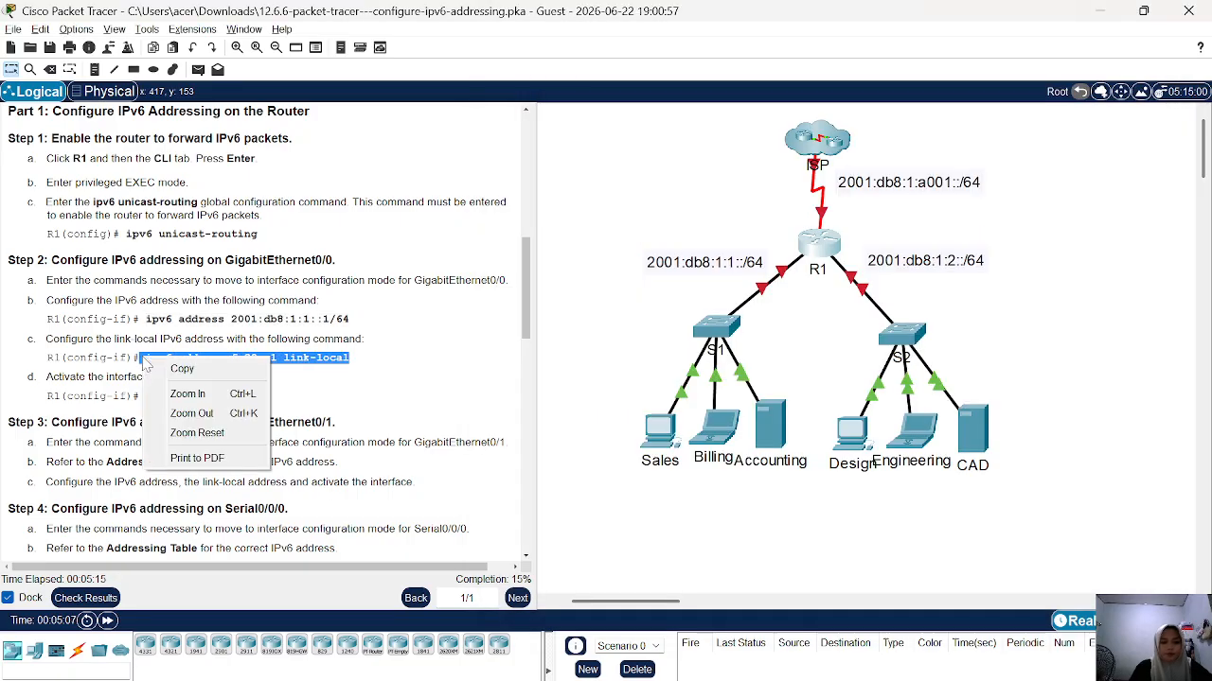
pyautogui.click(184, 368)
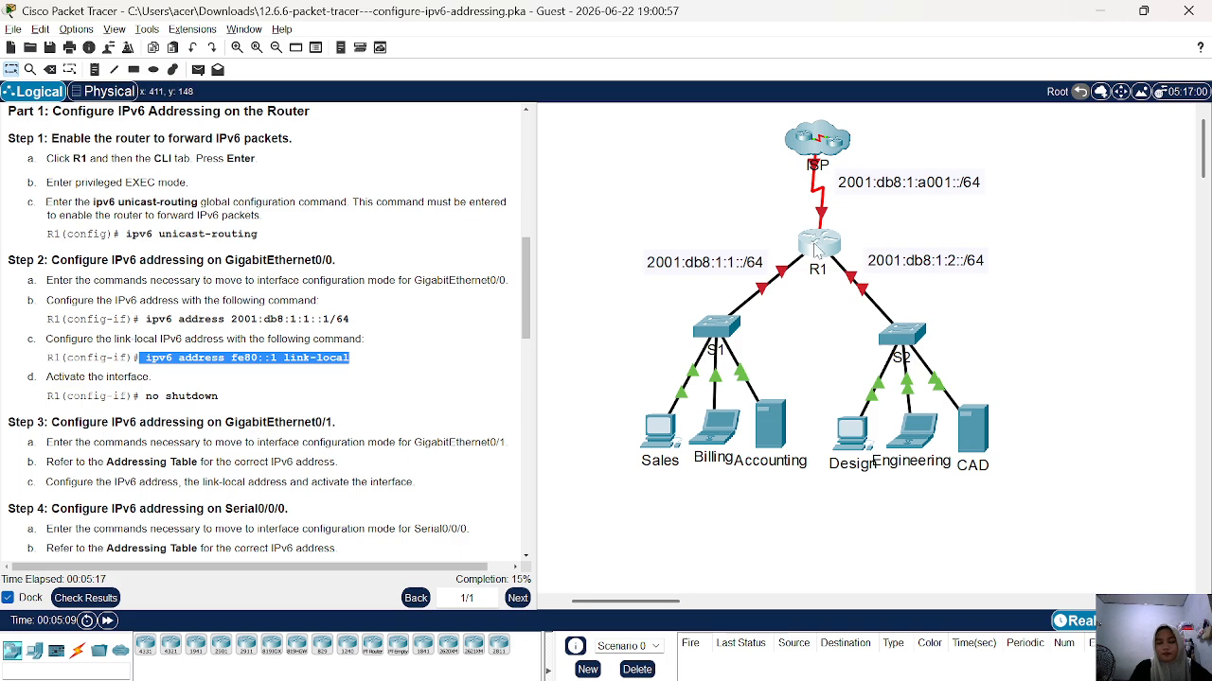
pyautogui.click(812, 241)
pyautogui.rightClick(812, 244)
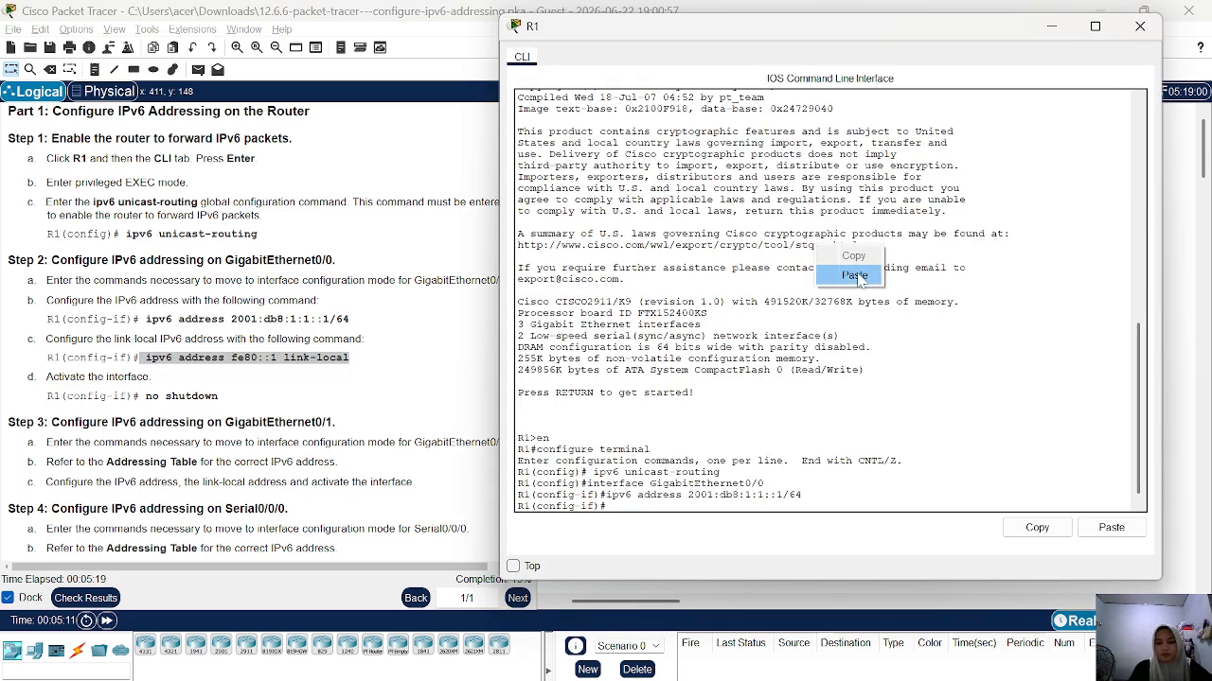
pyautogui.click(843, 276)
pyautogui.press('Return')
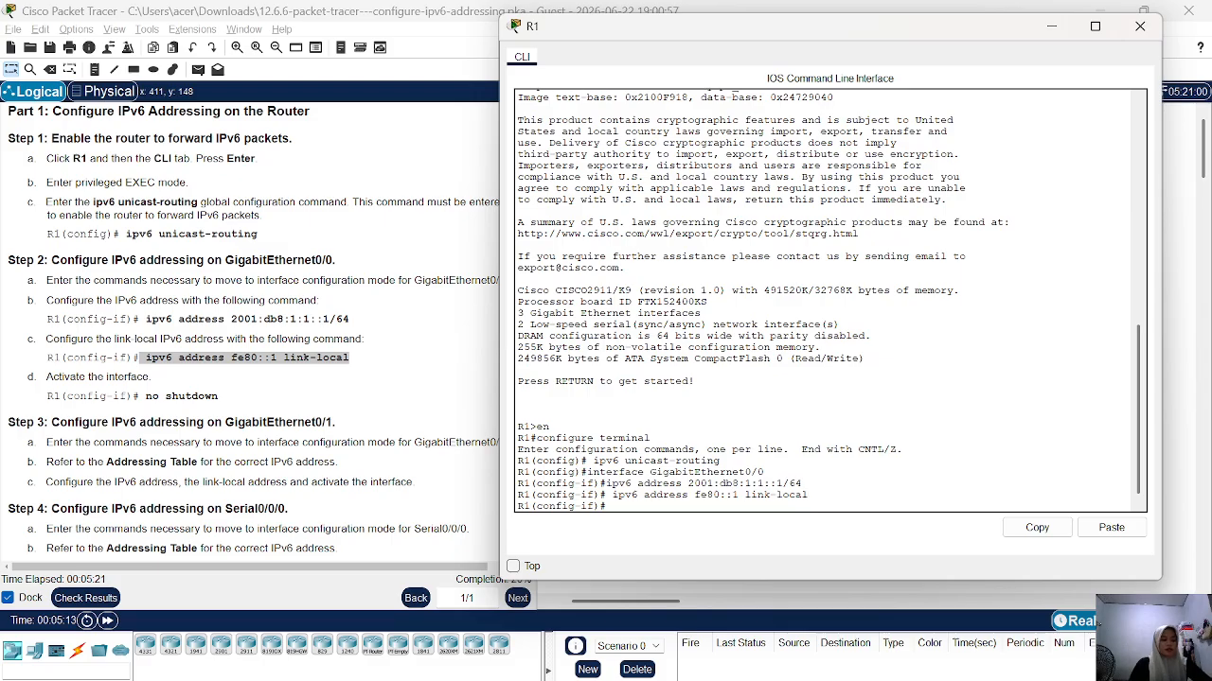
# Step: Activate GigabitEthernet0/0 on R1 with the no sh command
pyautogui.write('no')
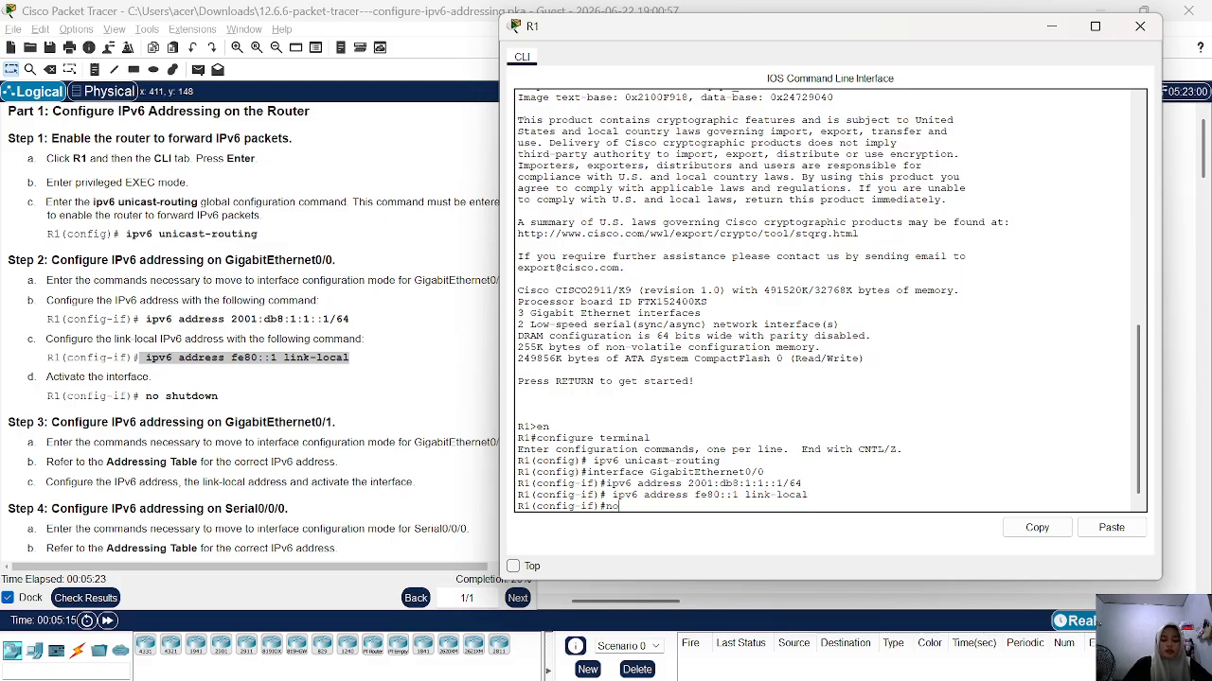
pyautogui.write(' sh')
pyautogui.press('Return')
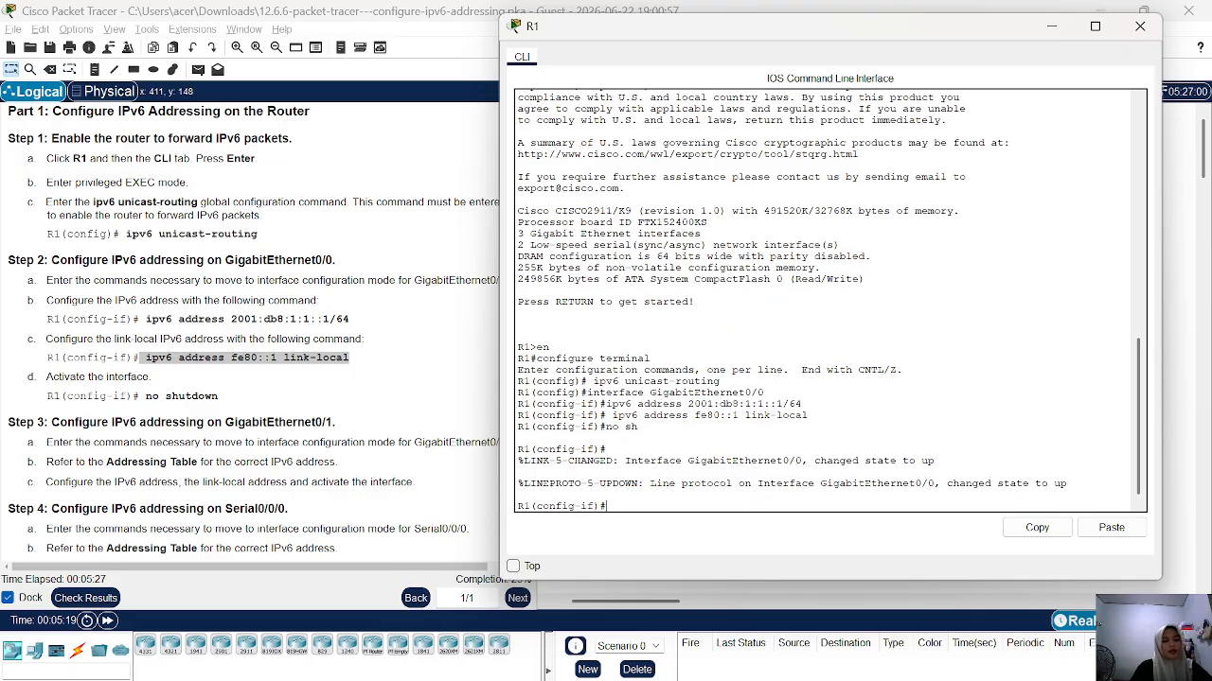
# Step: Switch R1 to interface configuration mode for GigabitEthernet0/1 by recalling and editing the earlier interface command
pyautogui.scroll(-5, 246, 313)
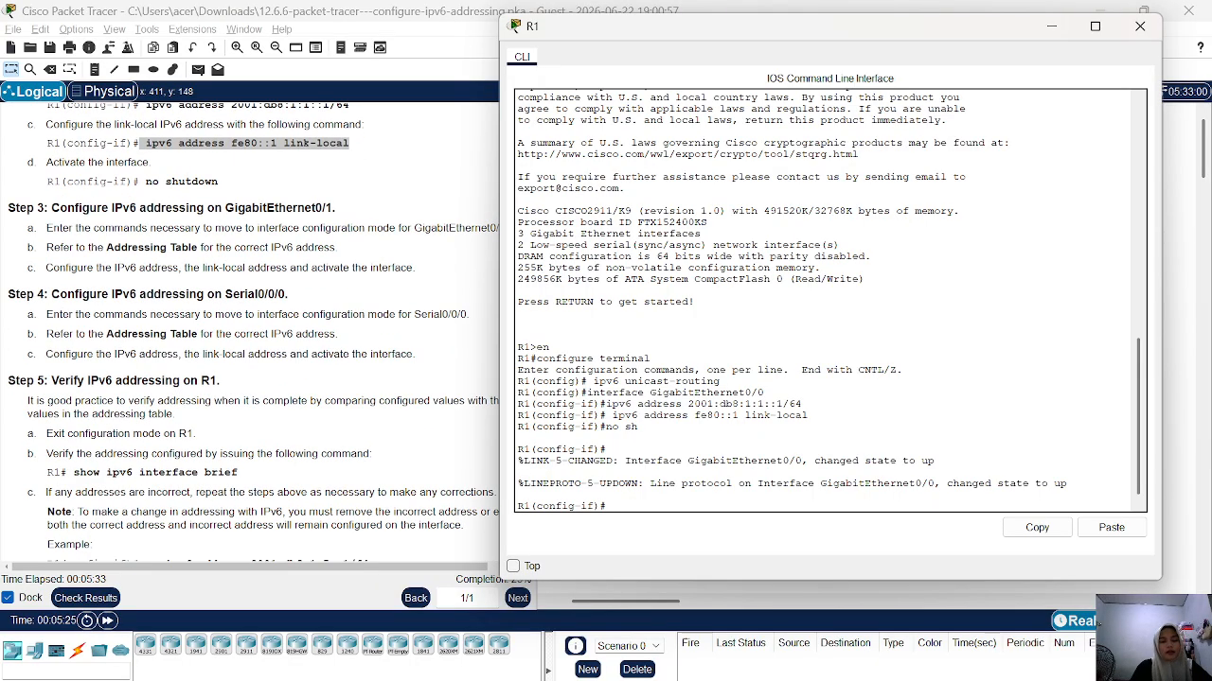
pyautogui.press('Up')
pyautogui.press('Up')
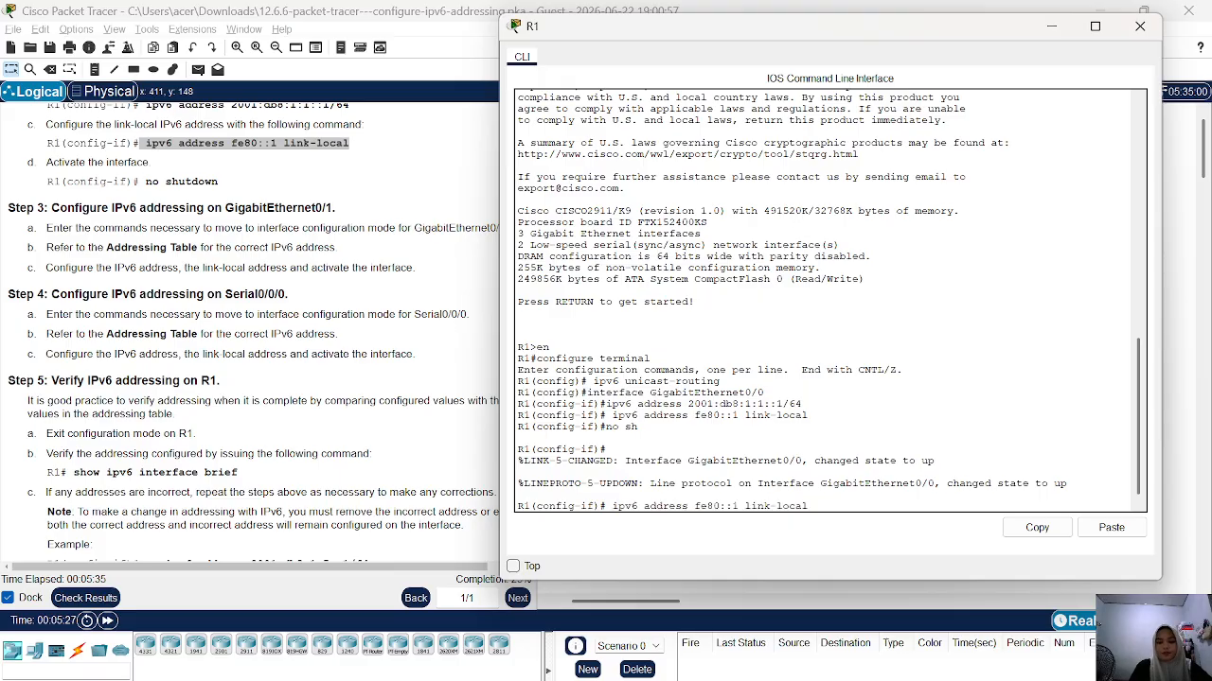
pyautogui.press('Up')
pyautogui.press('Up')
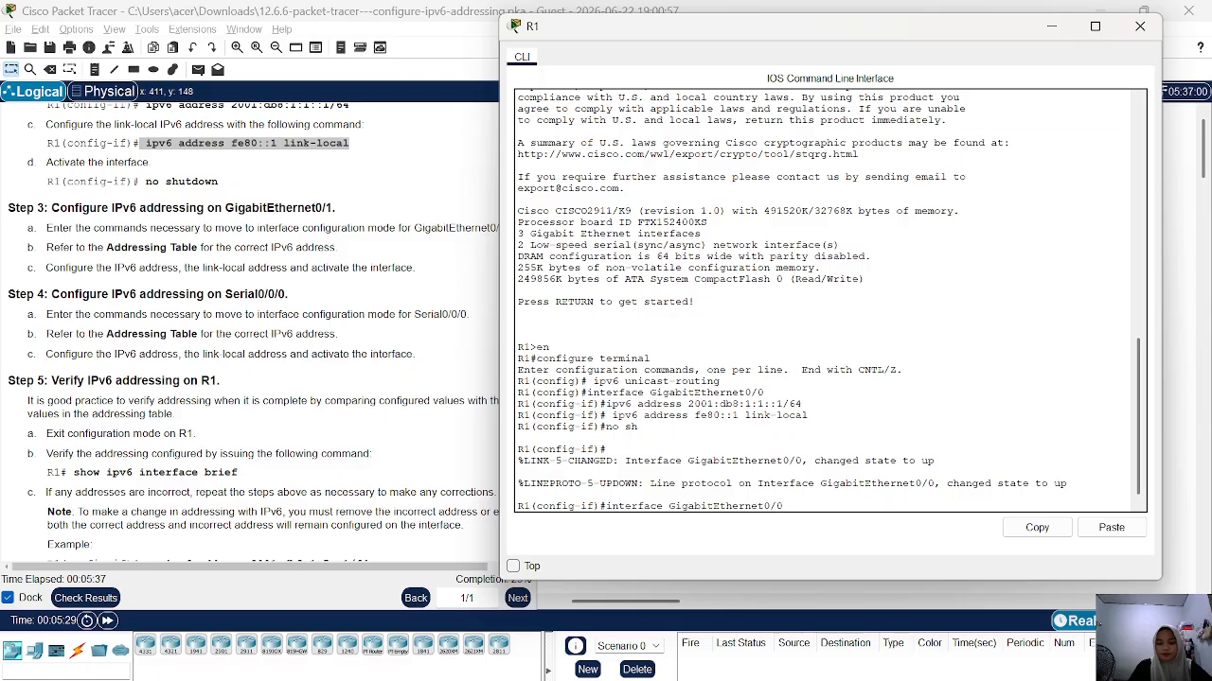
pyautogui.press('BackSpace')
pyautogui.write('1')
pyautogui.press('Return')
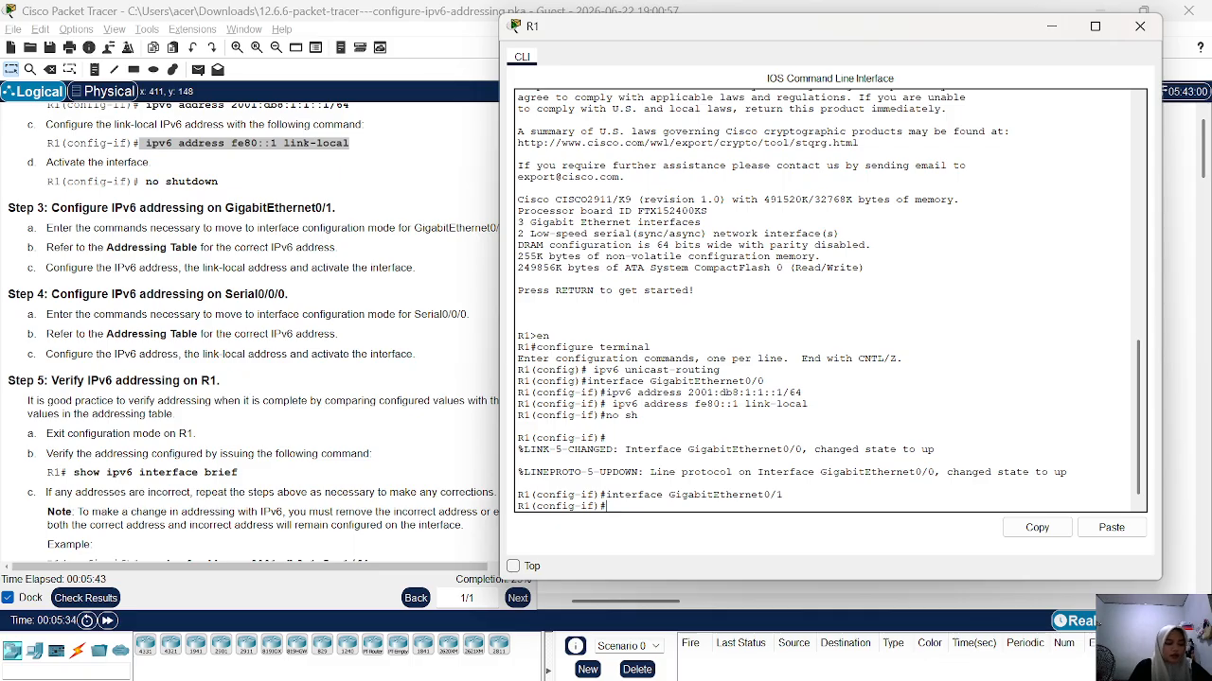
# Step: Recall the earlier global address command and change it to run ipv6 address 2001:db8:1:2::1/64 on GigabitEthernet0/1
pyautogui.press('Up')
pyautogui.press('Up')
pyautogui.press('Up')
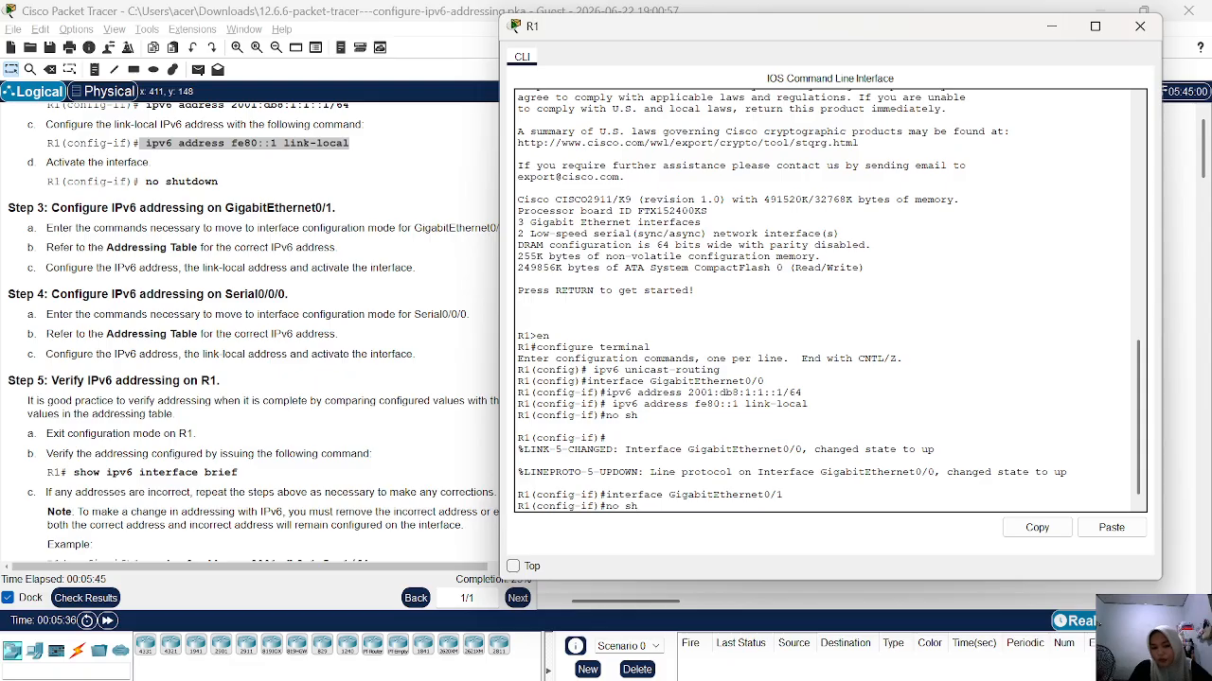
pyautogui.press('Up')
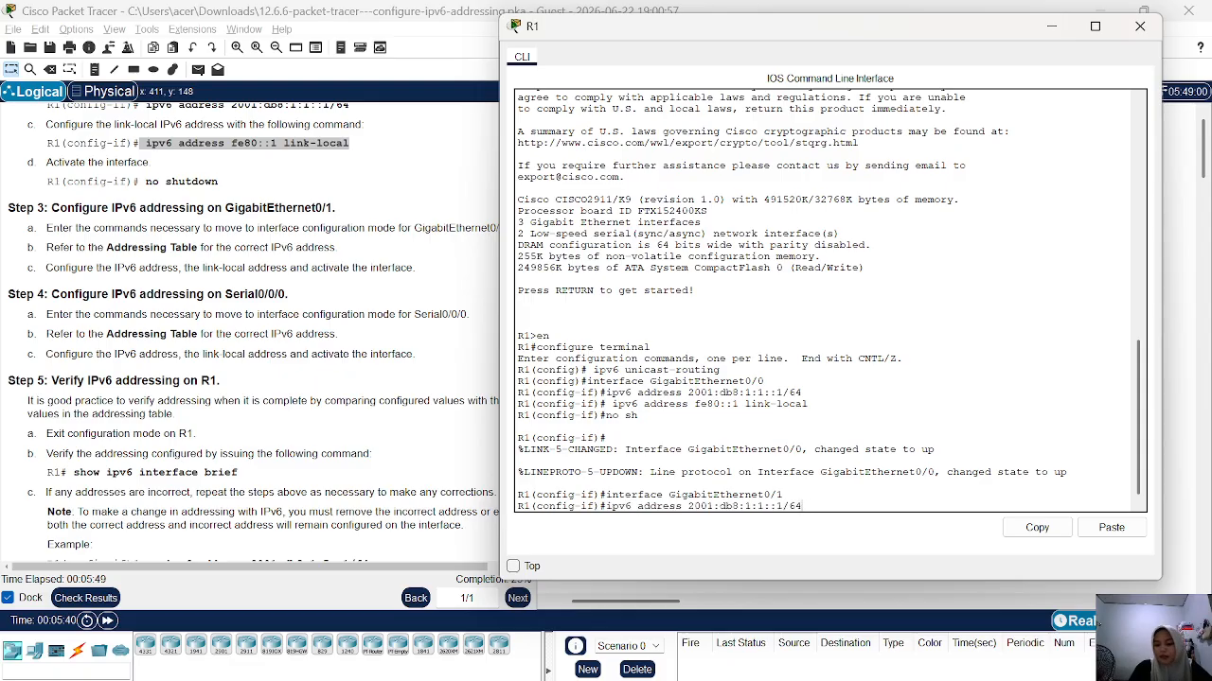
pyautogui.press('Left')
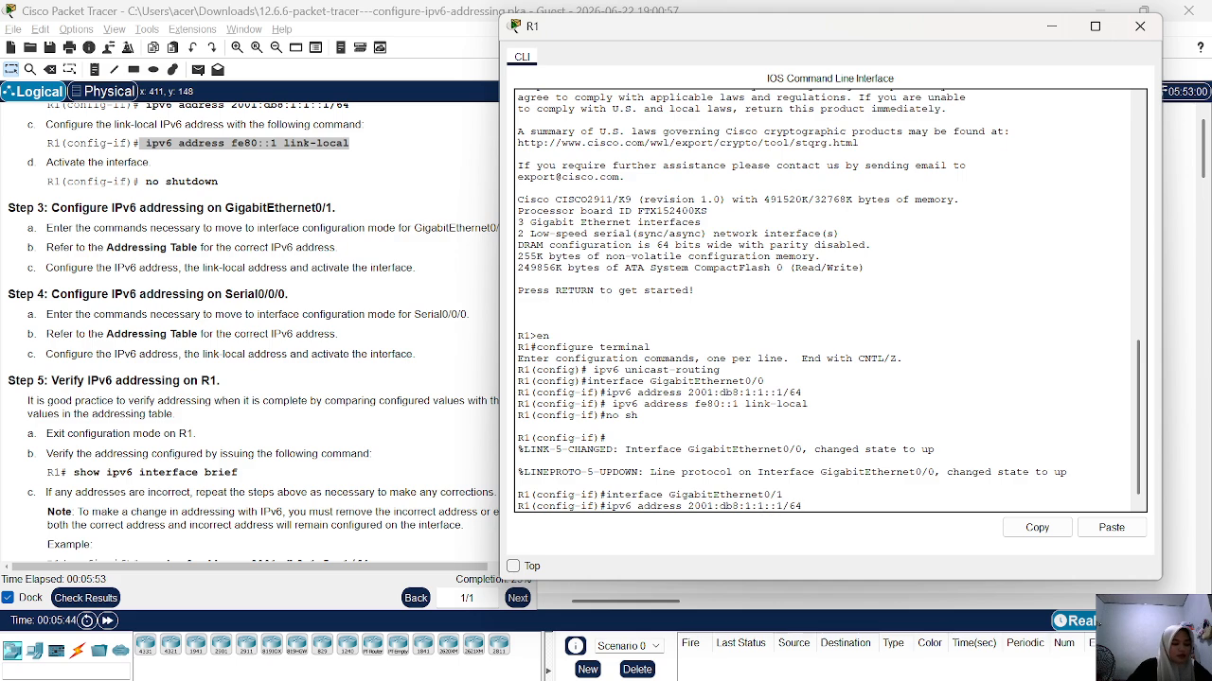
pyautogui.press('Left')
pyautogui.press('Left')
pyautogui.press('Left')
pyautogui.press('Left')
pyautogui.press('BackSpace')
pyautogui.write('2')
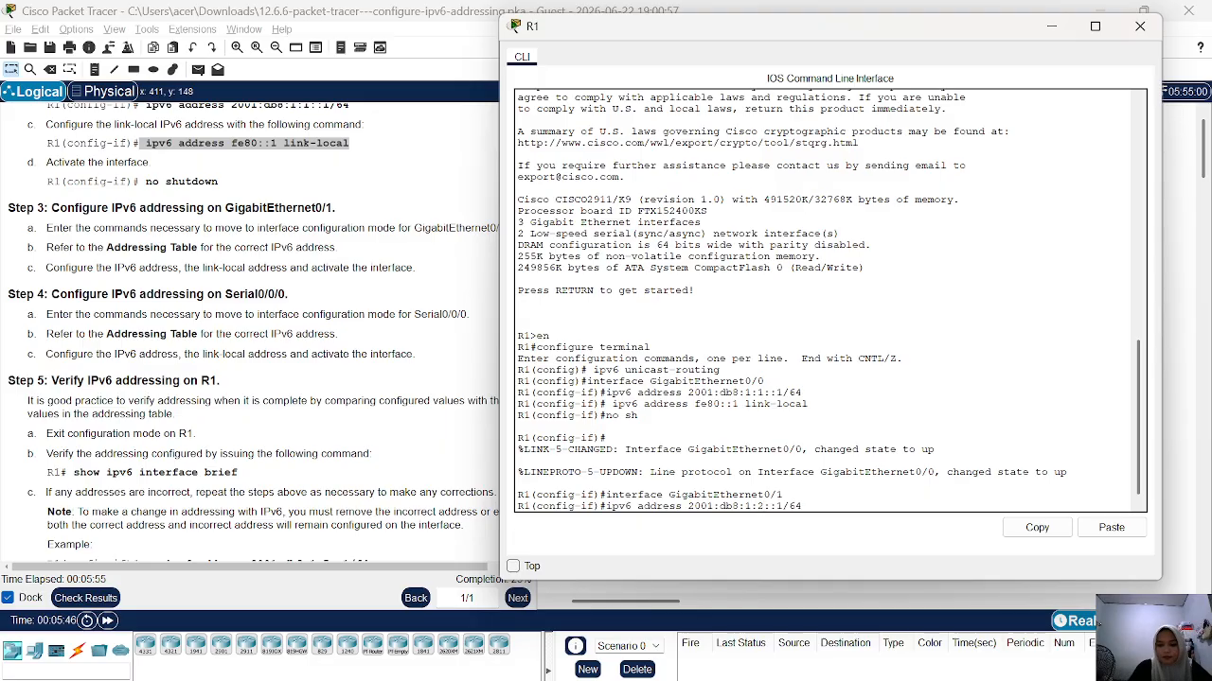
pyautogui.press('Return')
# Step: Reuse ipv6 address fe80::1 link-local on GigabitEthernet0/1 and activate the interface with no sh
pyautogui.press('Up')
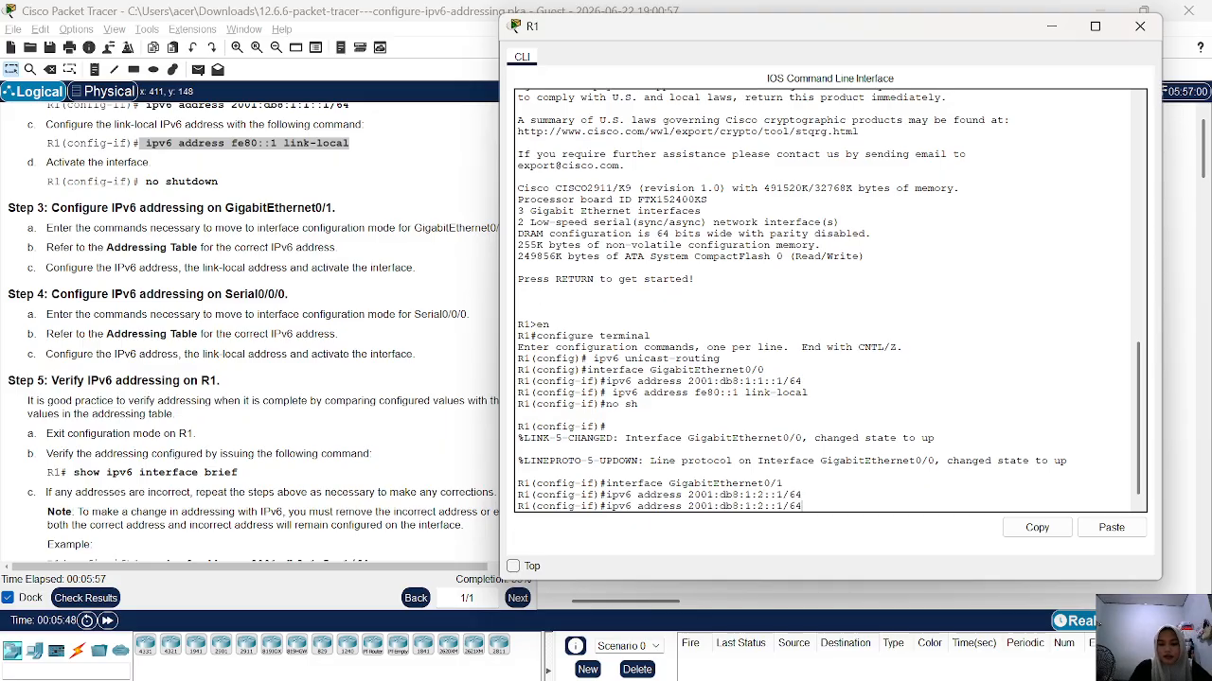
pyautogui.press('Up')
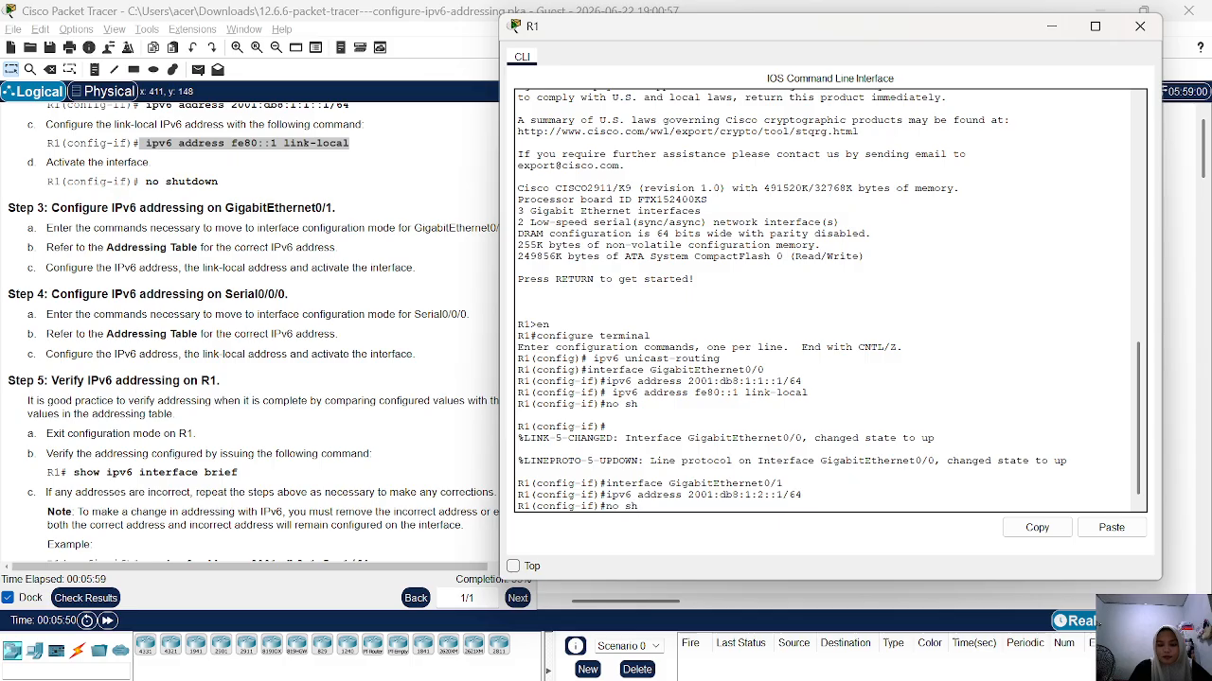
pyautogui.press('Up')
pyautogui.press('Up')
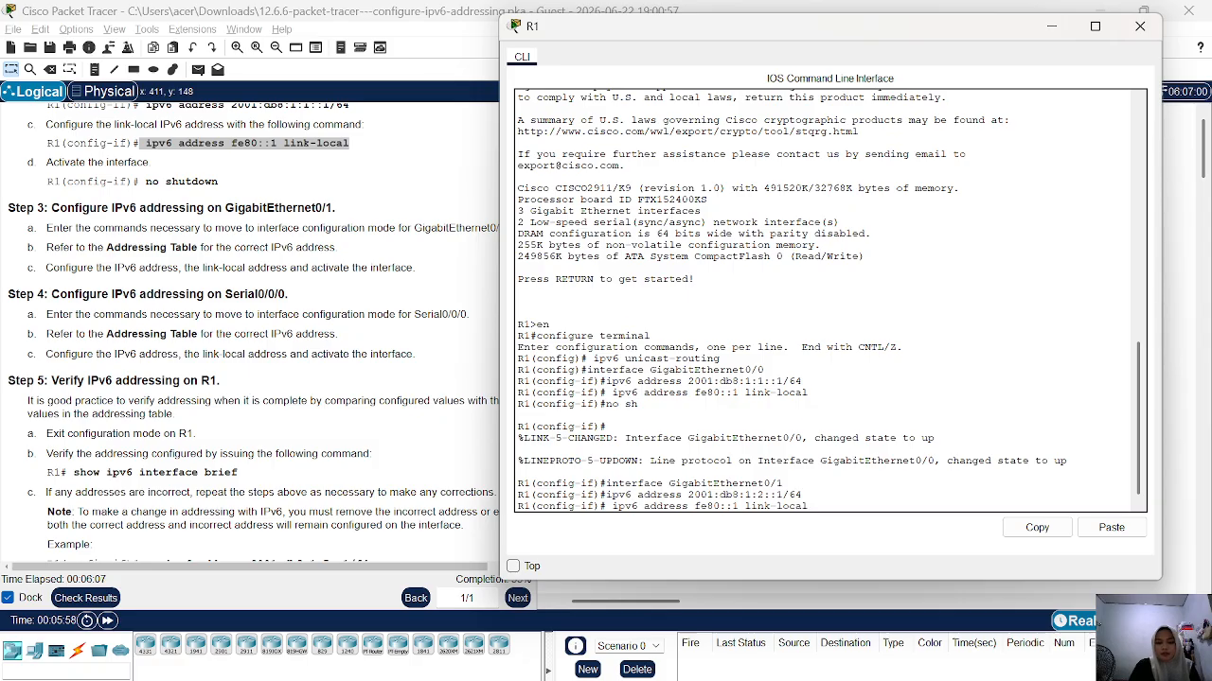
pyautogui.press('Return')
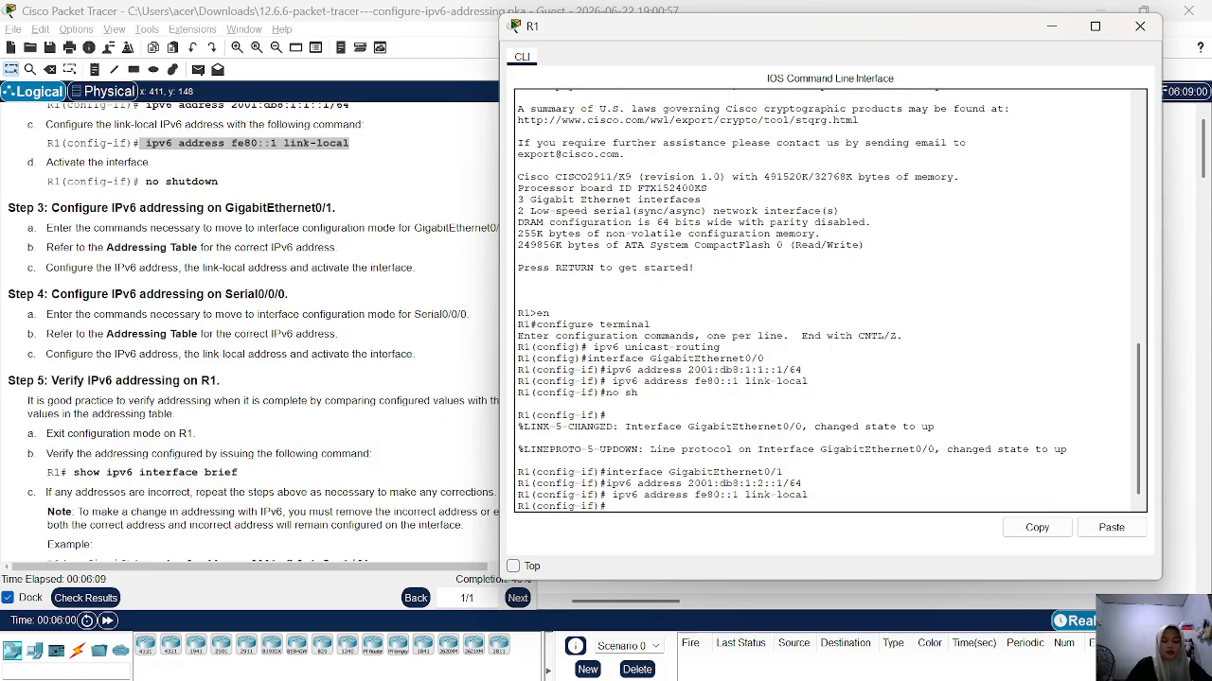
pyautogui.write('no sh')
pyautogui.press('Return')
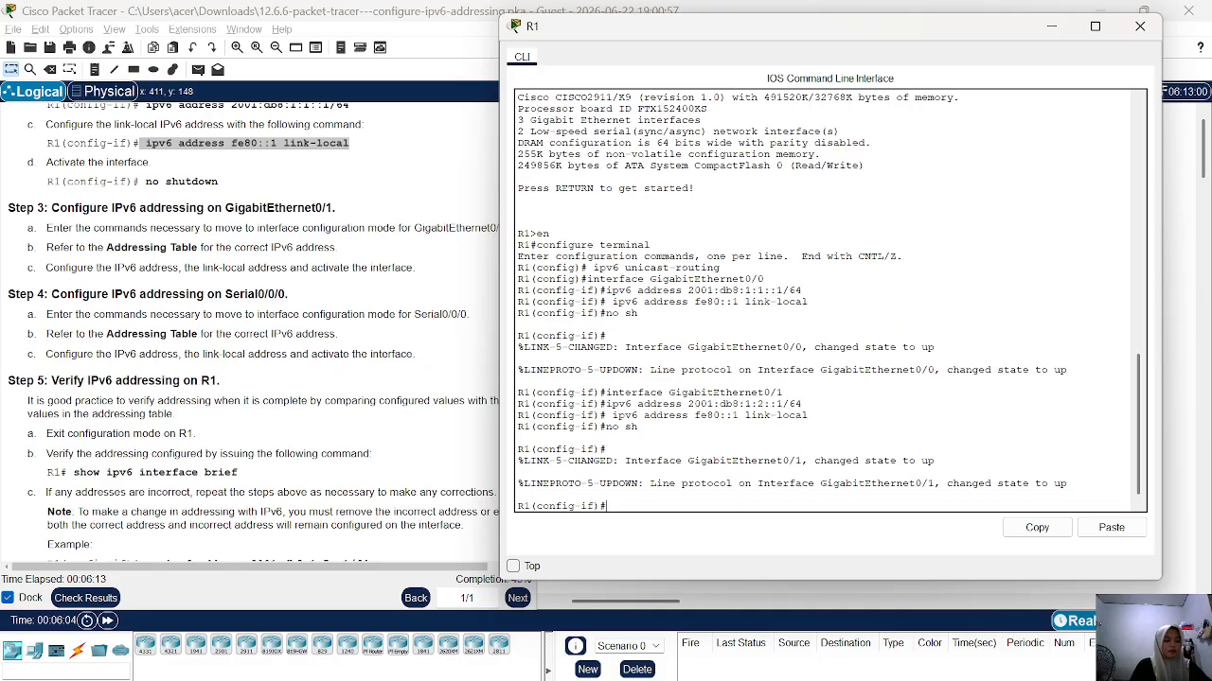
# Step: Enter interface configuration mode for the serial link by editing the recalled command to interface serial0/0/0
pyautogui.scroll(-1, 253, 327)
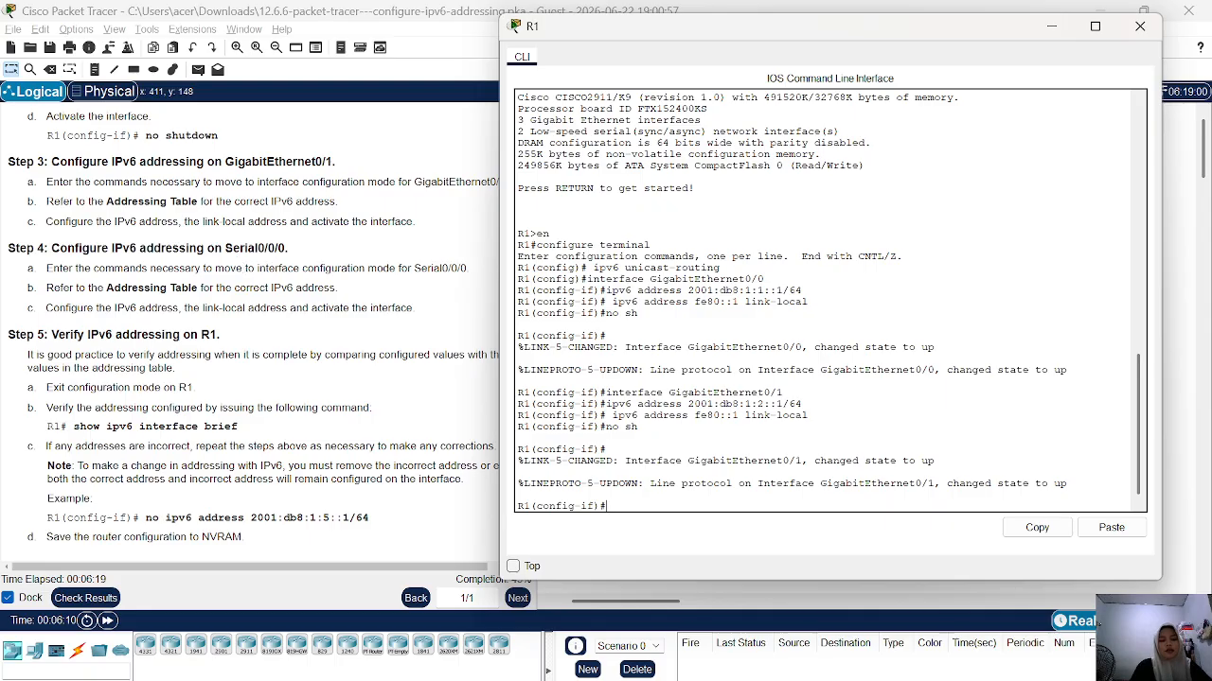
pyautogui.write('interface GigabitEthernet0/1')
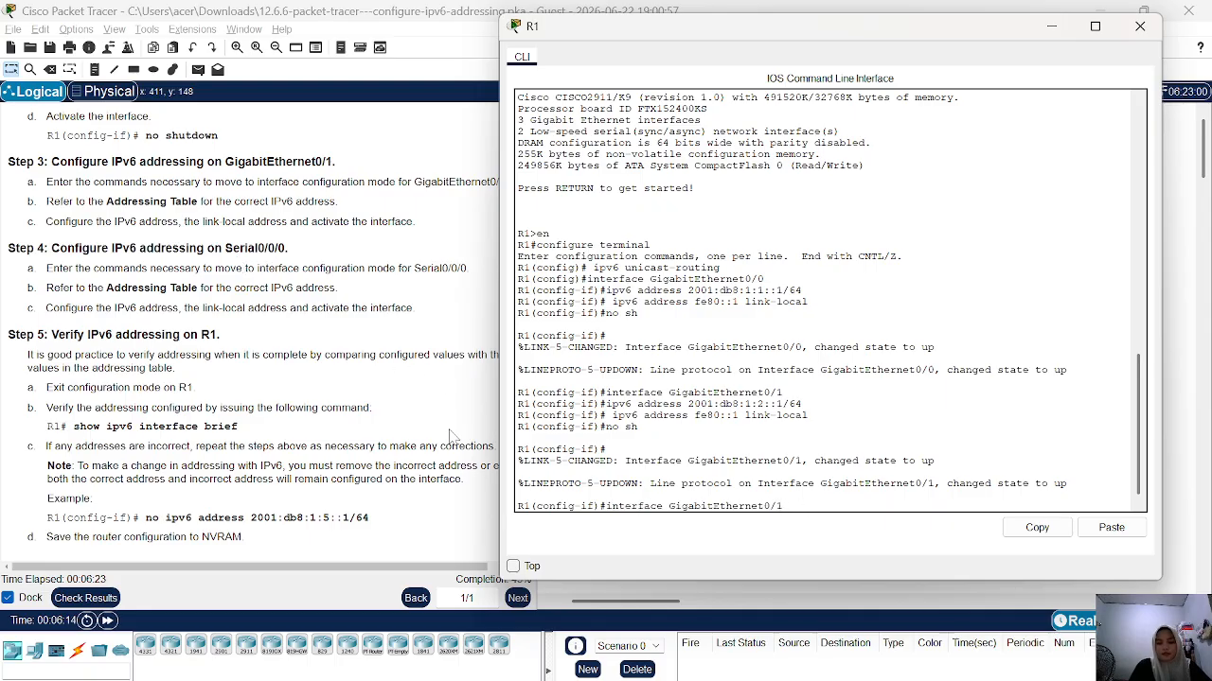
pyautogui.press('BackSpace')
pyautogui.press('BackSpace')
pyautogui.press('BackSpace')
pyautogui.press('BackSpace')
pyautogui.press('BackSpace')
pyautogui.press('BackSpace')
pyautogui.press('BackSpace')
pyautogui.press('BackSpace')
pyautogui.press('BackSpace')
pyautogui.press('BackSpace')
pyautogui.press('BackSpace')
pyautogui.press('BackSpace')
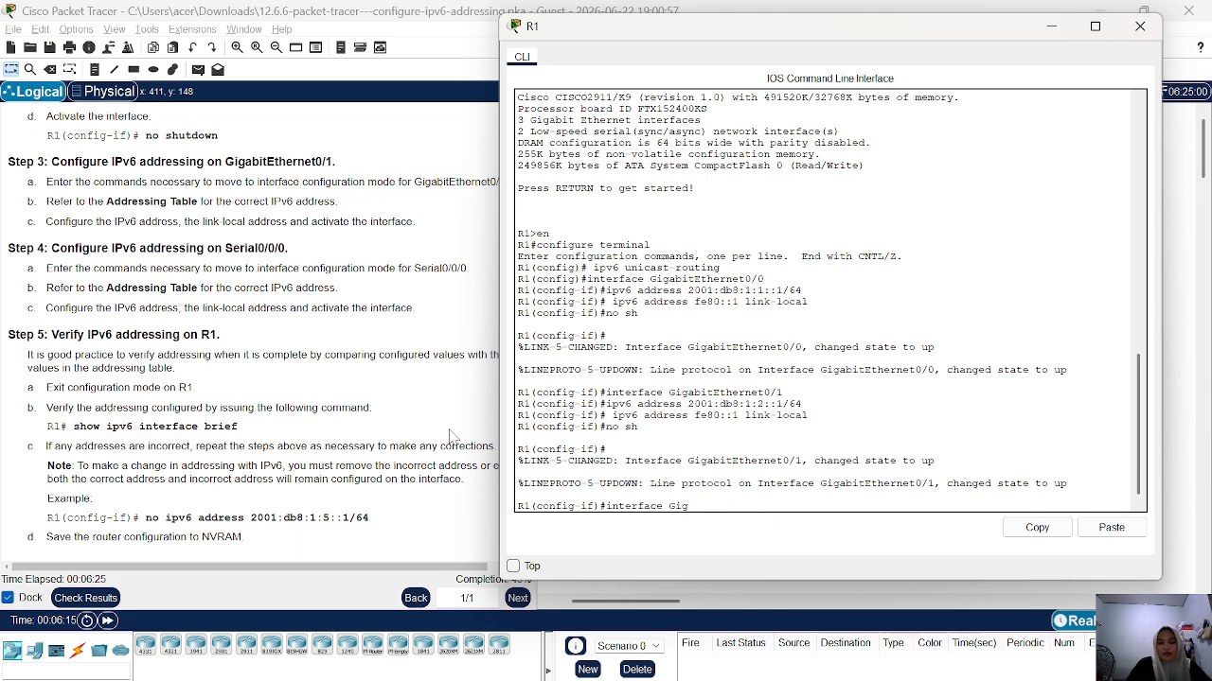
pyautogui.press('BackSpace')
pyautogui.write('se')
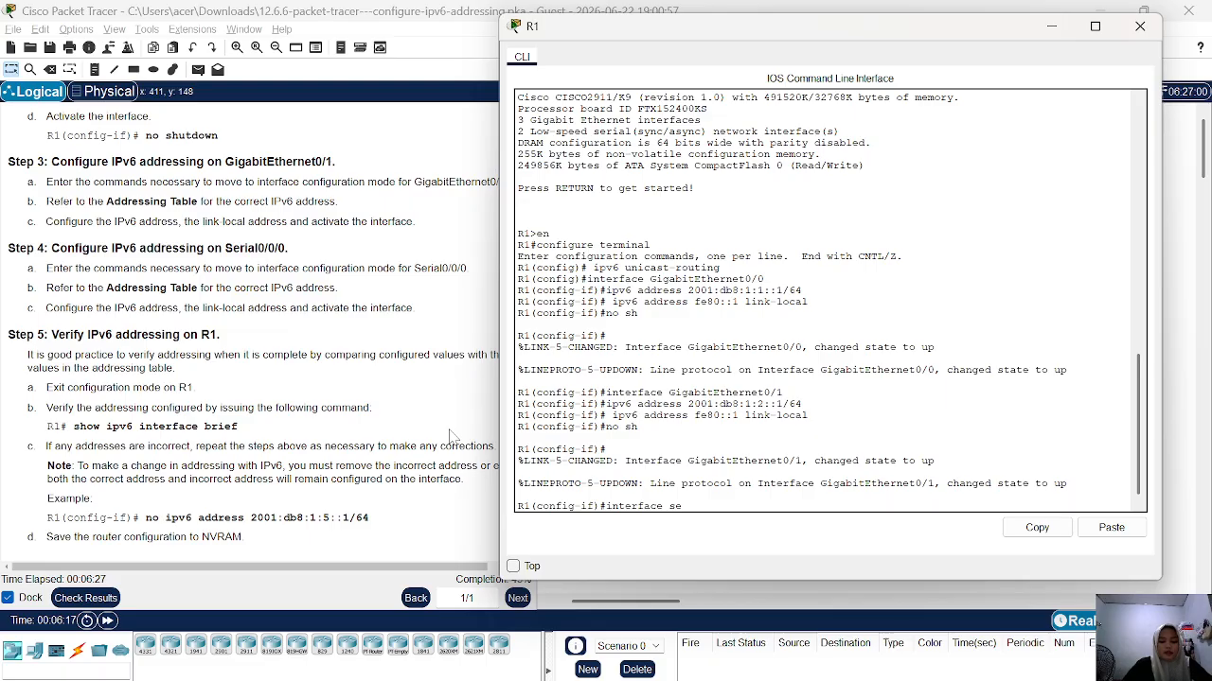
pyautogui.write('rial')
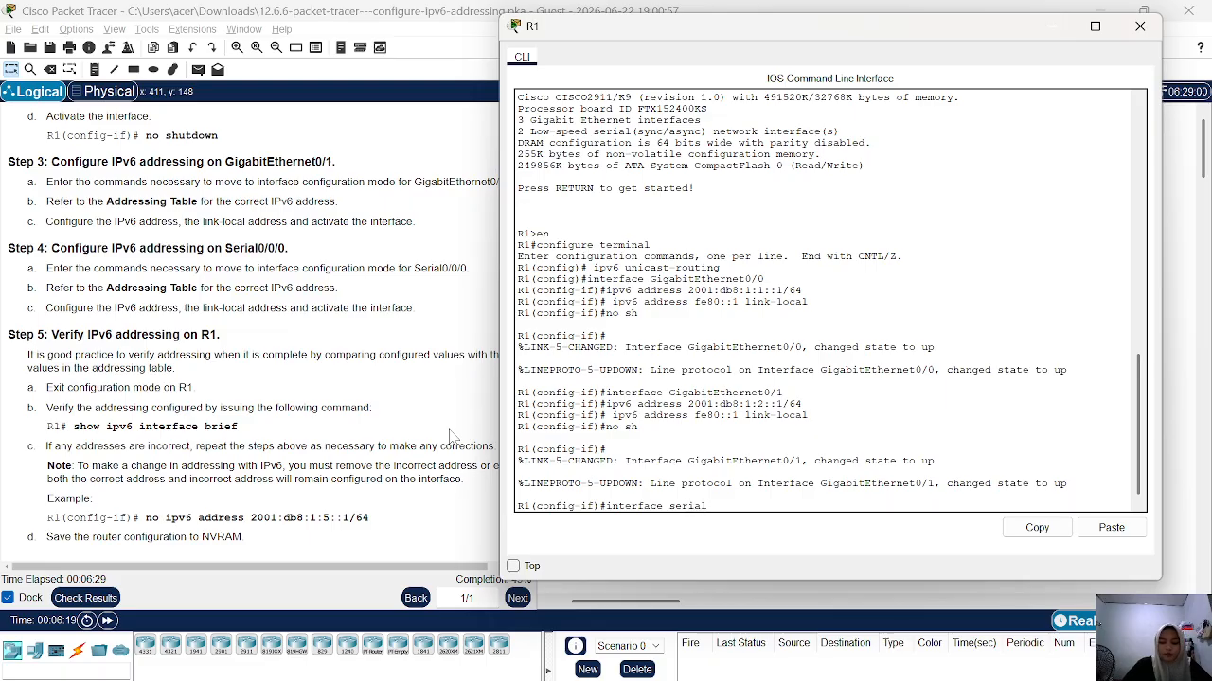
pyautogui.write('0/0/0')
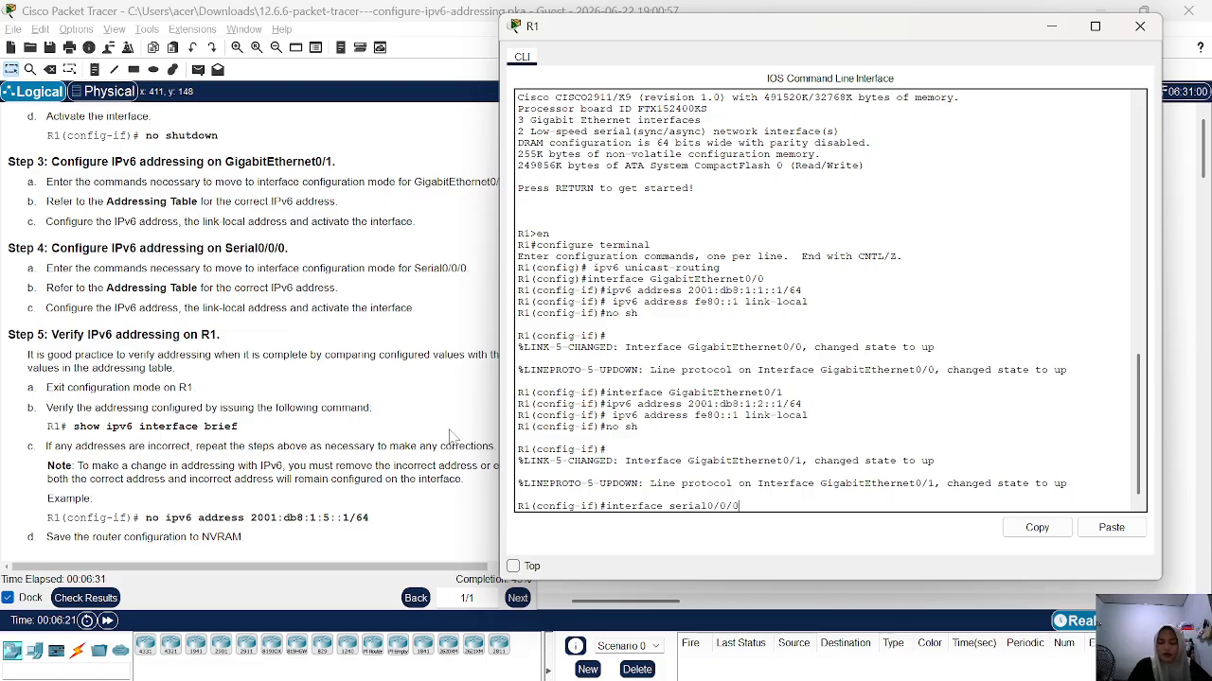
pyautogui.press('Return')
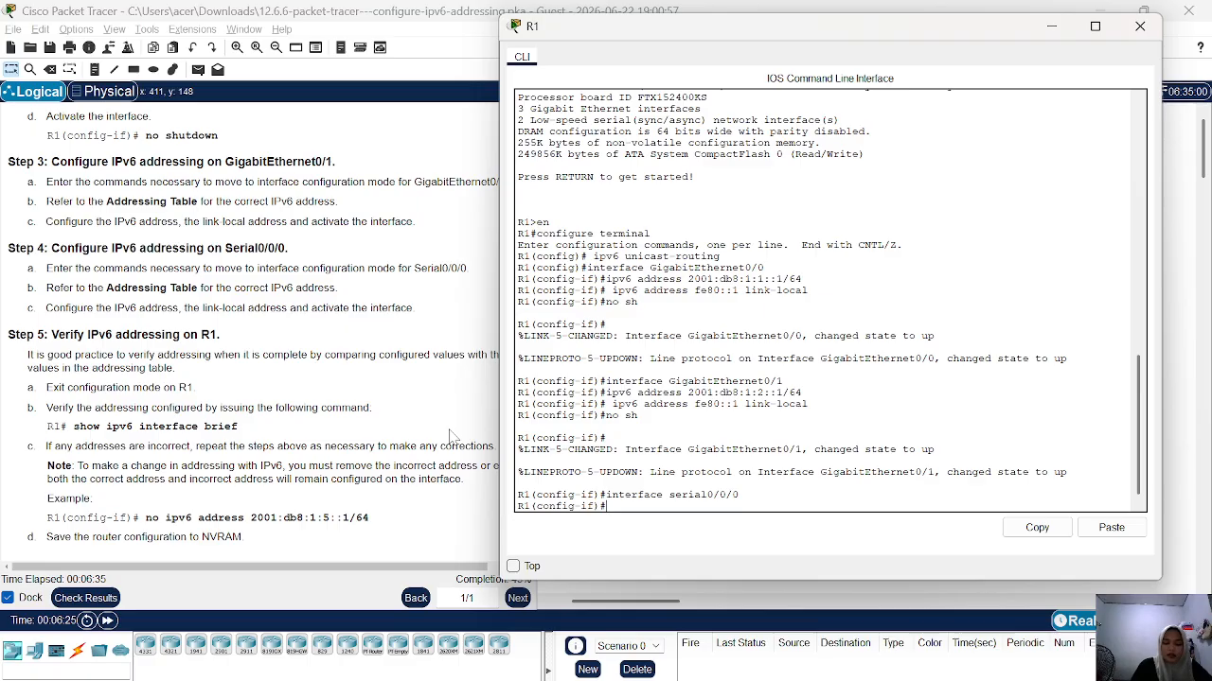
# Step: Begin the ipv6 address command for Serial0/0/0 and copy 2001:db8:1:a001::2/64 from R1's S0/0/0 row in the Addressing Table
pyautogui.write('ip')
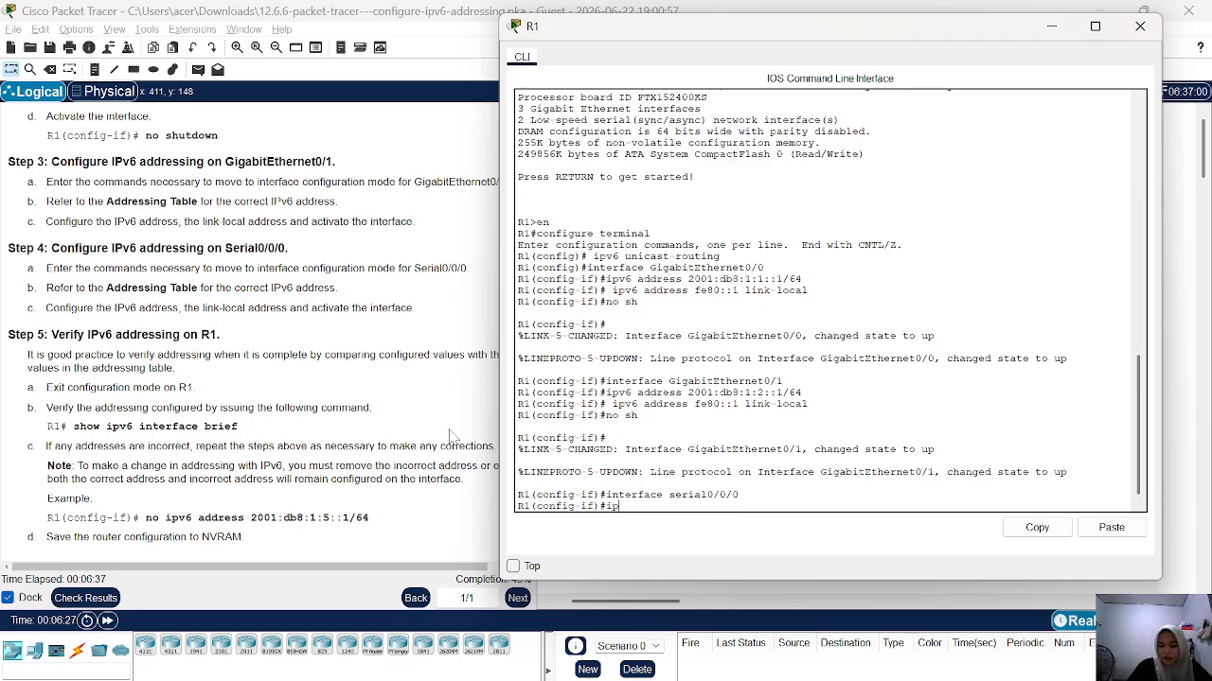
pyautogui.write('v6 add')
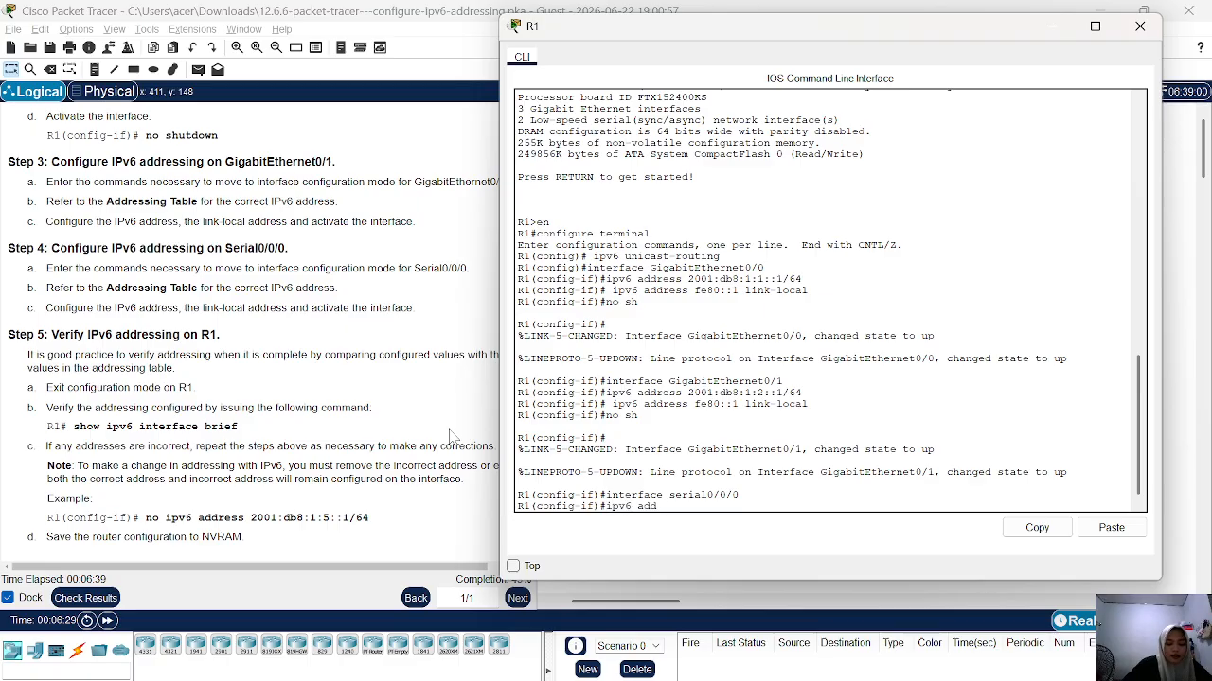
pyautogui.write('ress')
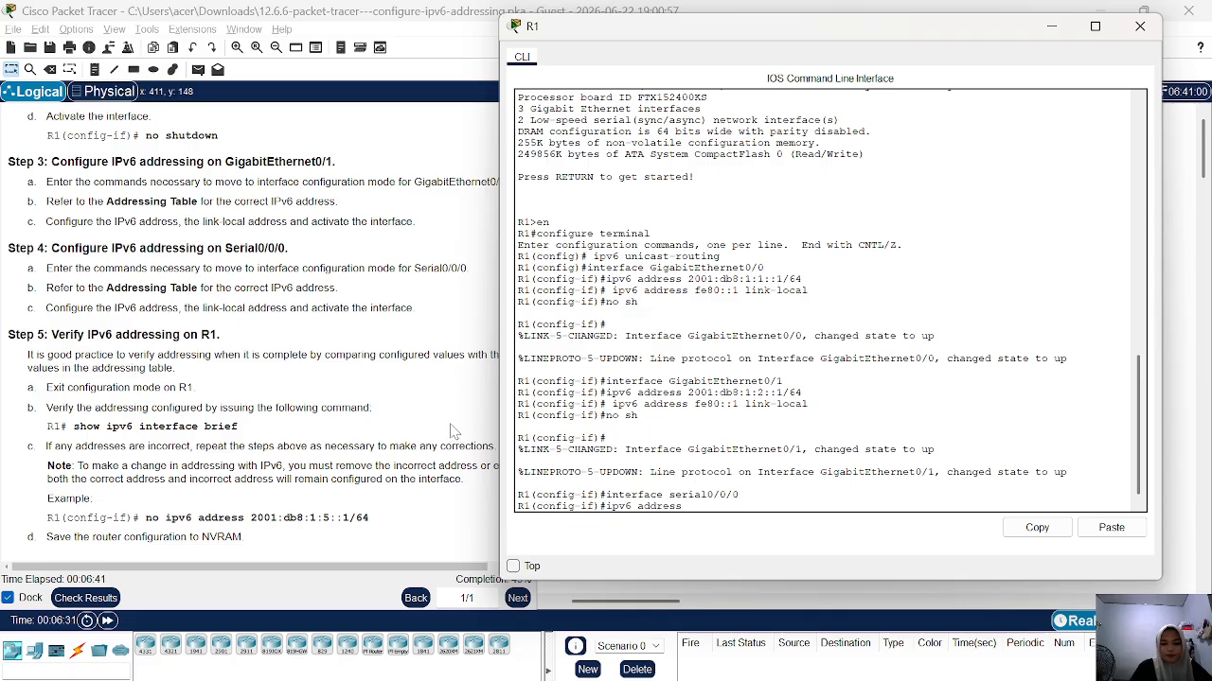
pyautogui.scroll(12, 209, 396)
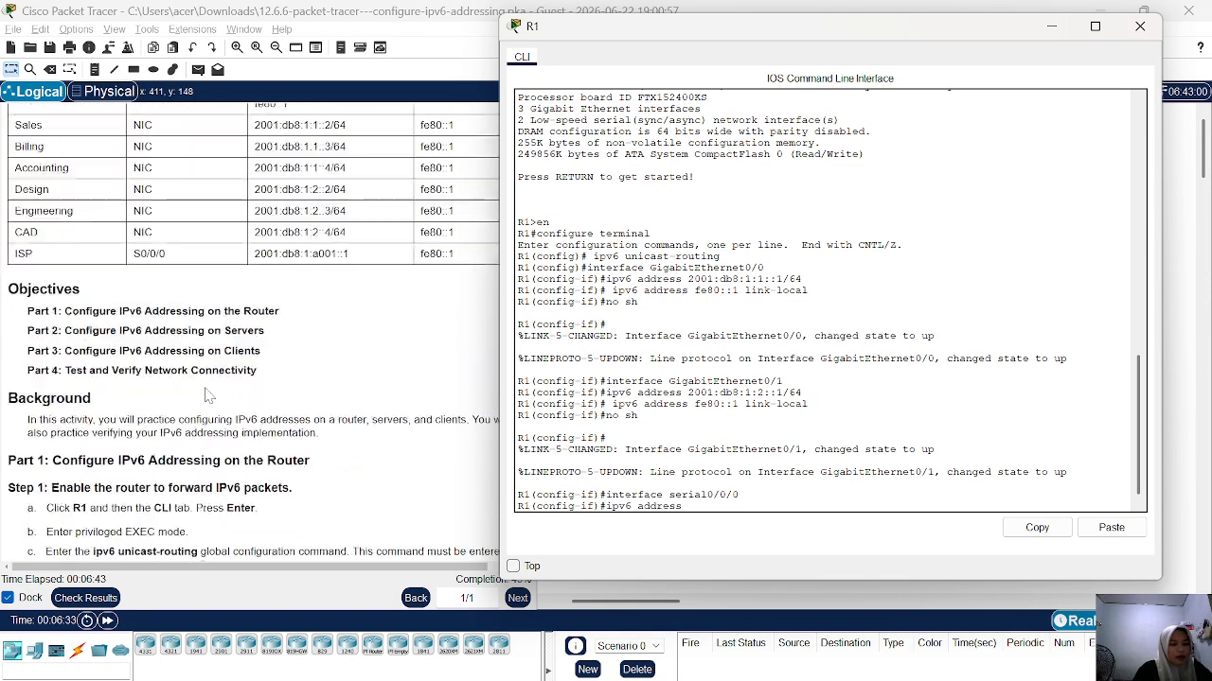
pyautogui.scroll(5, 209, 396)
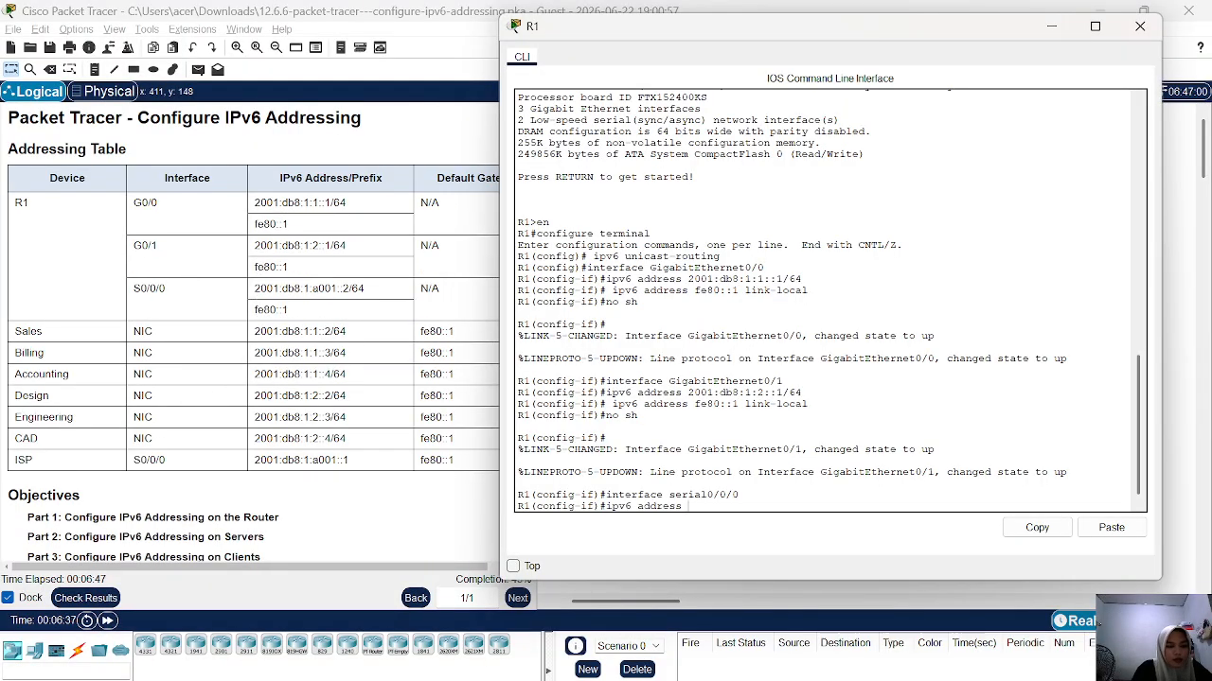
pyautogui.click(254, 288)
pyautogui.moveTo(254, 287); pyautogui.dragTo(371, 299)
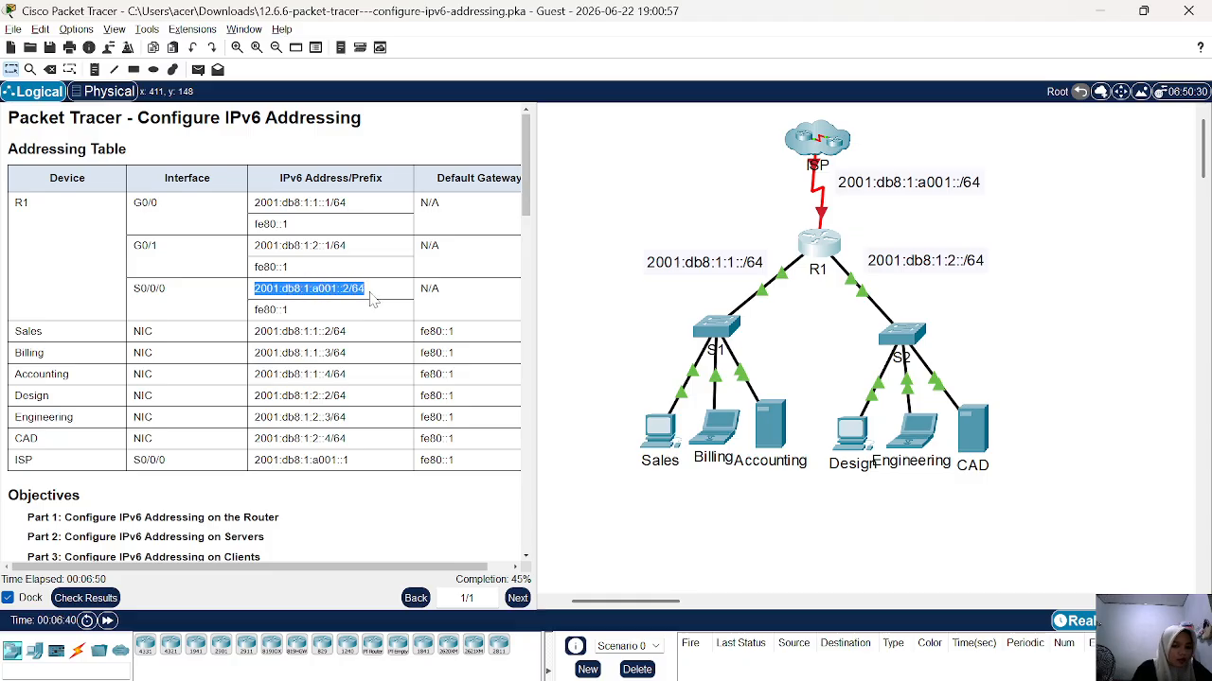
pyautogui.click(374, 302)
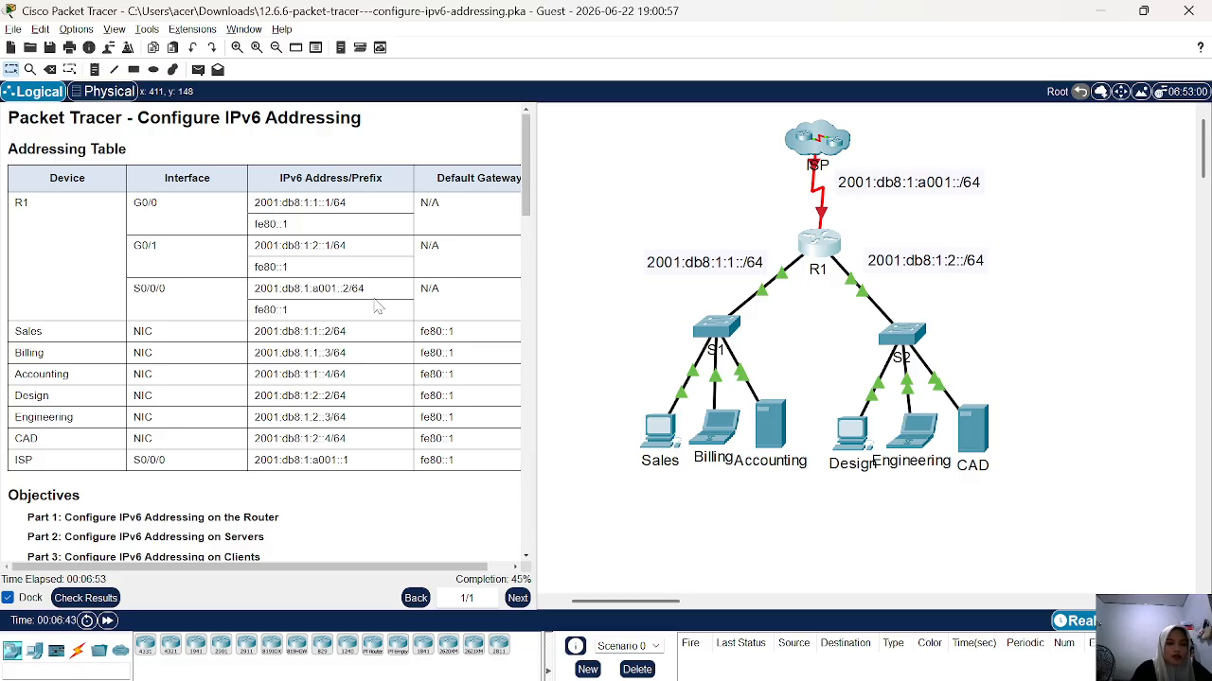
pyautogui.moveTo(371, 298); pyautogui.dragTo(256, 296)
pyautogui.rightClick(255, 296)
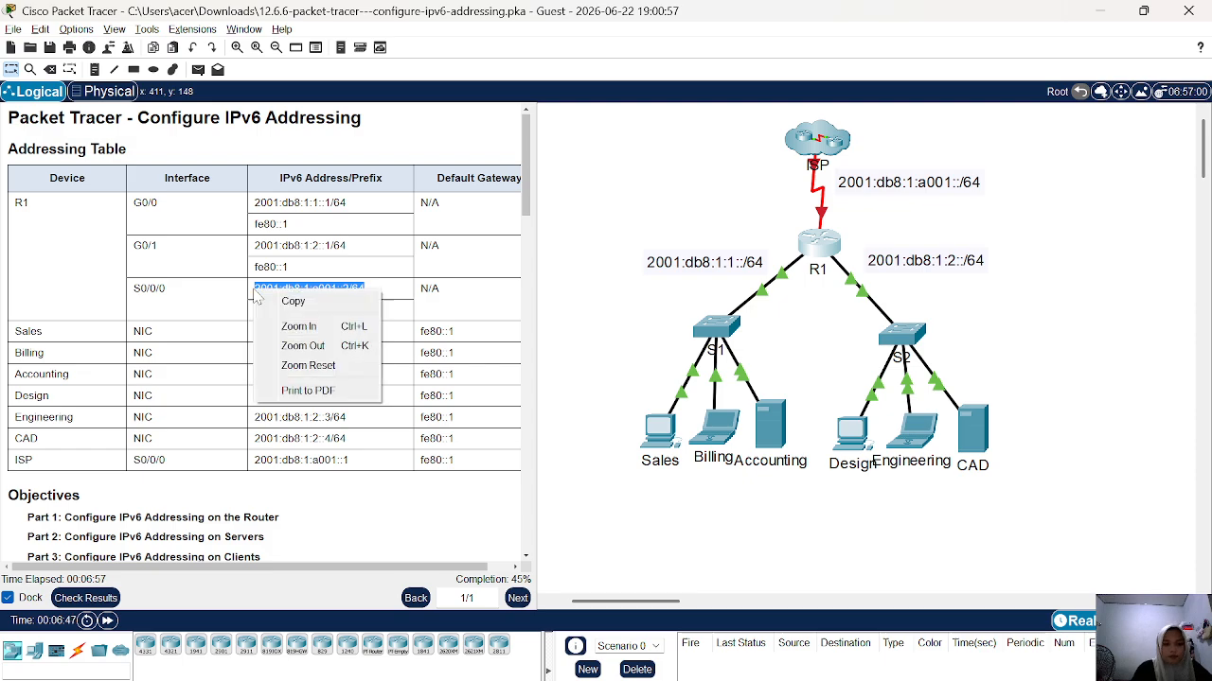
pyautogui.click(280, 301)
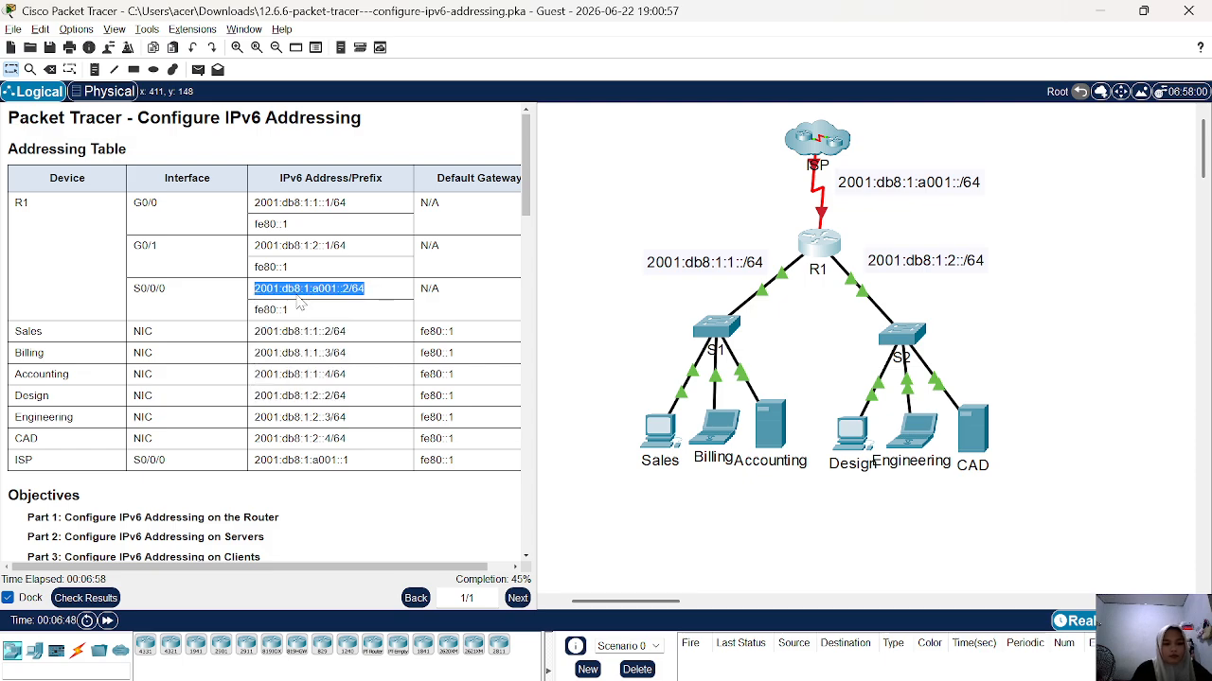
# Step: Paste the copied address into R1's command line and run ipv6 address 2001:db8:1:a001::2/64 on Serial0/0/0
pyautogui.click(821, 251)
pyautogui.rightClick(821, 254)
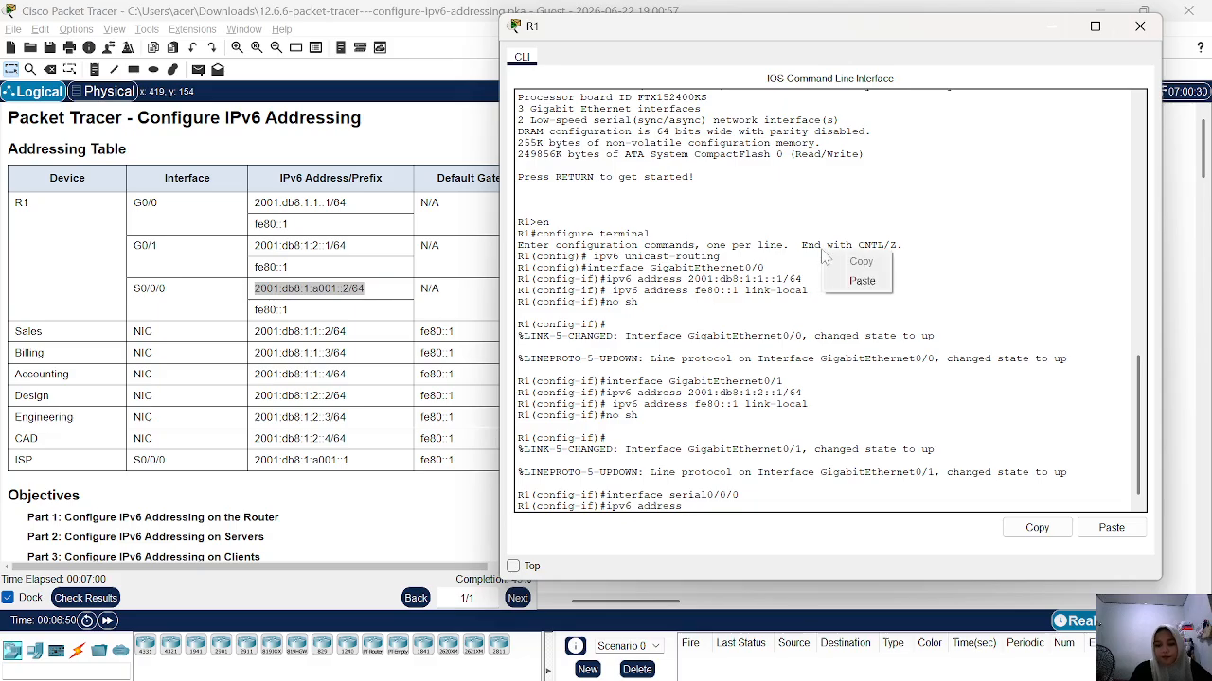
pyautogui.click(861, 282)
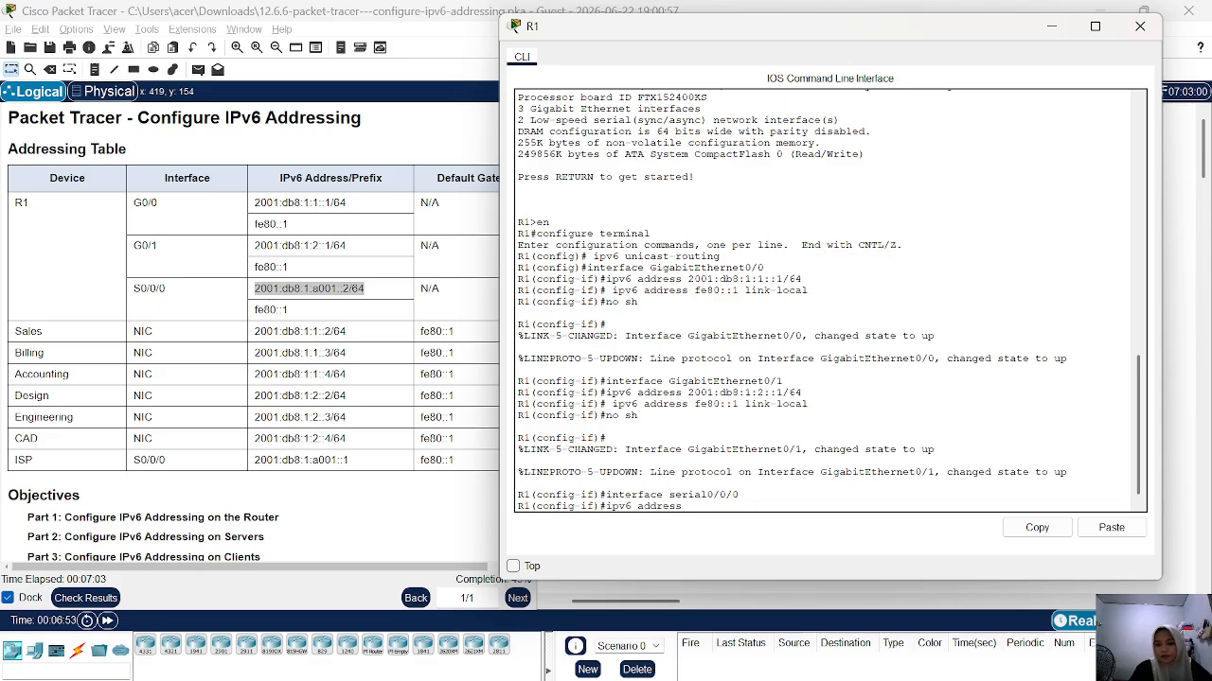
pyautogui.press('Return')
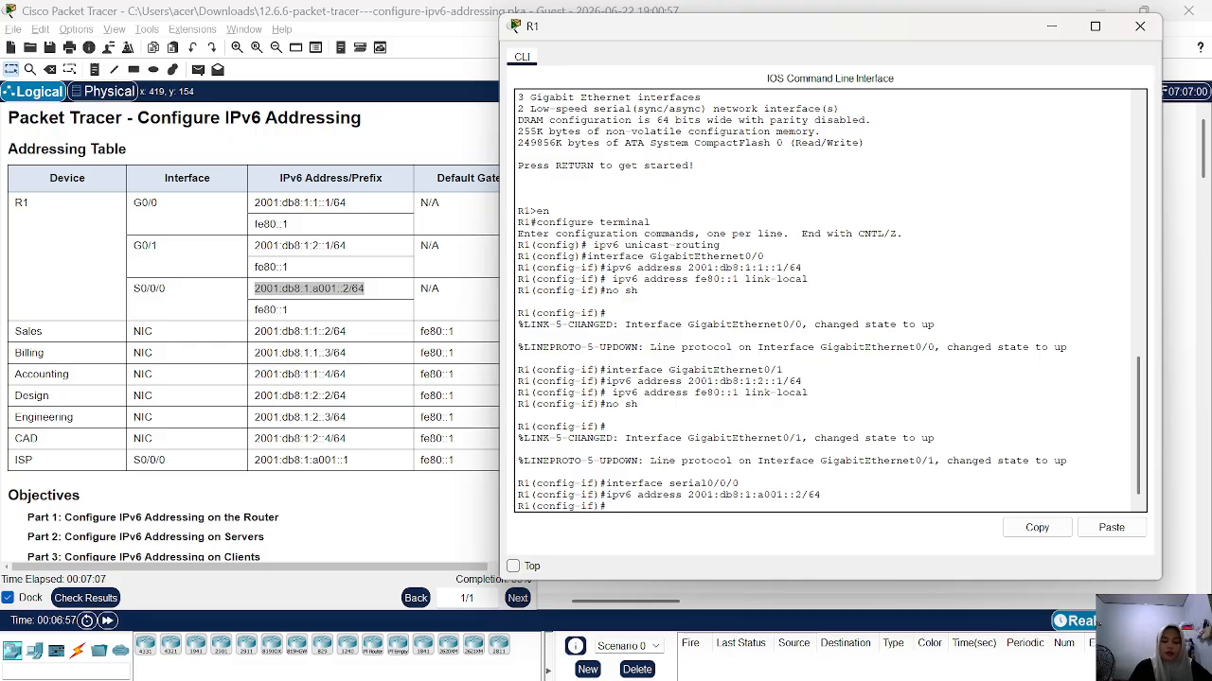
# Step: Recall and run ipv6 address fe80::1 link-local on Serial0/0/0, and activate the interface with no sh
pyautogui.press('Up')
pyautogui.press('Up')
pyautogui.press('Up')
pyautogui.press('Up')
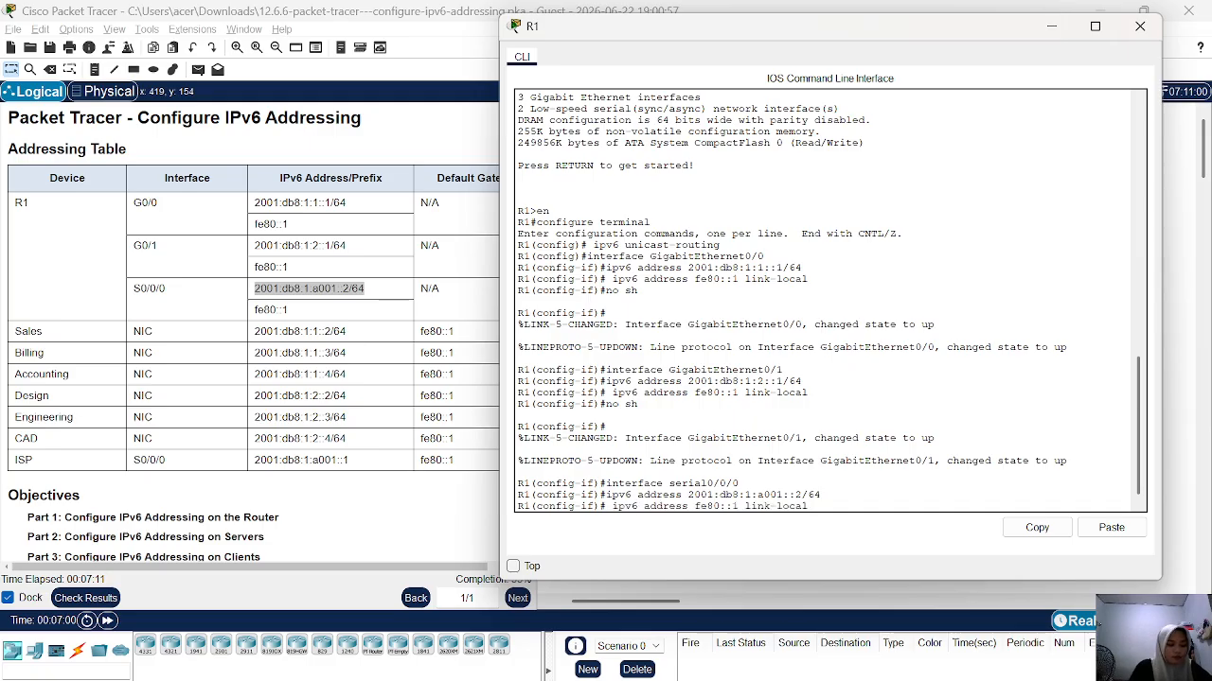
pyautogui.press('Return')
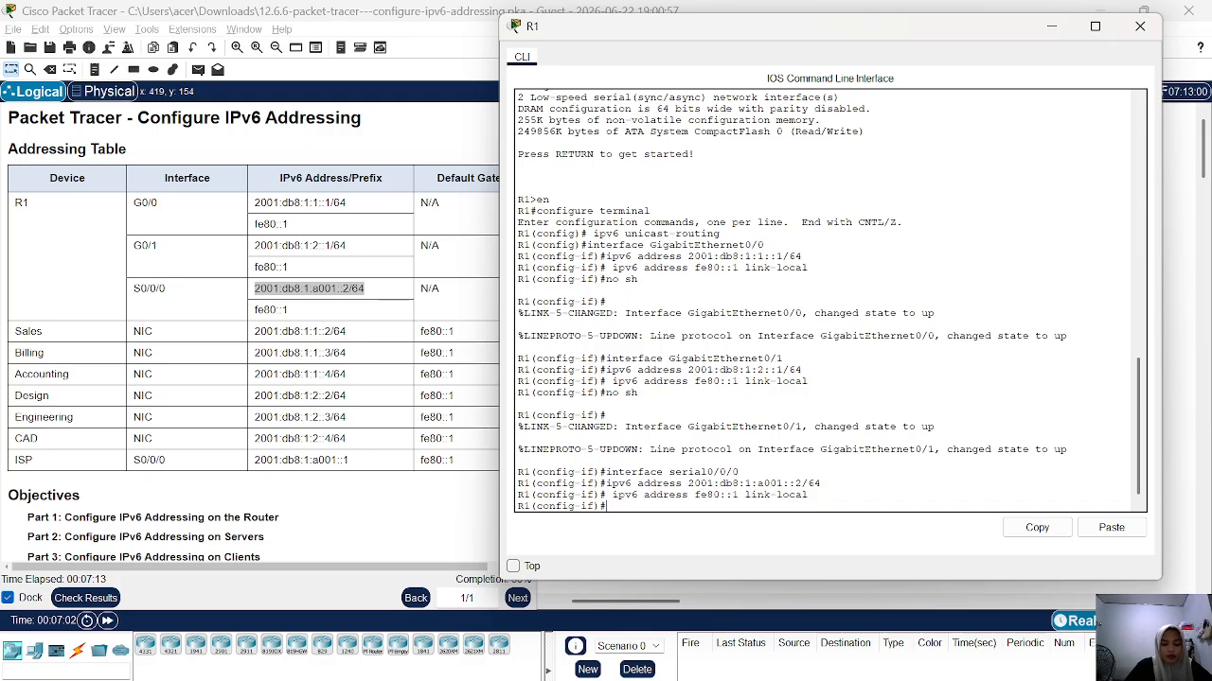
pyautogui.write('no')
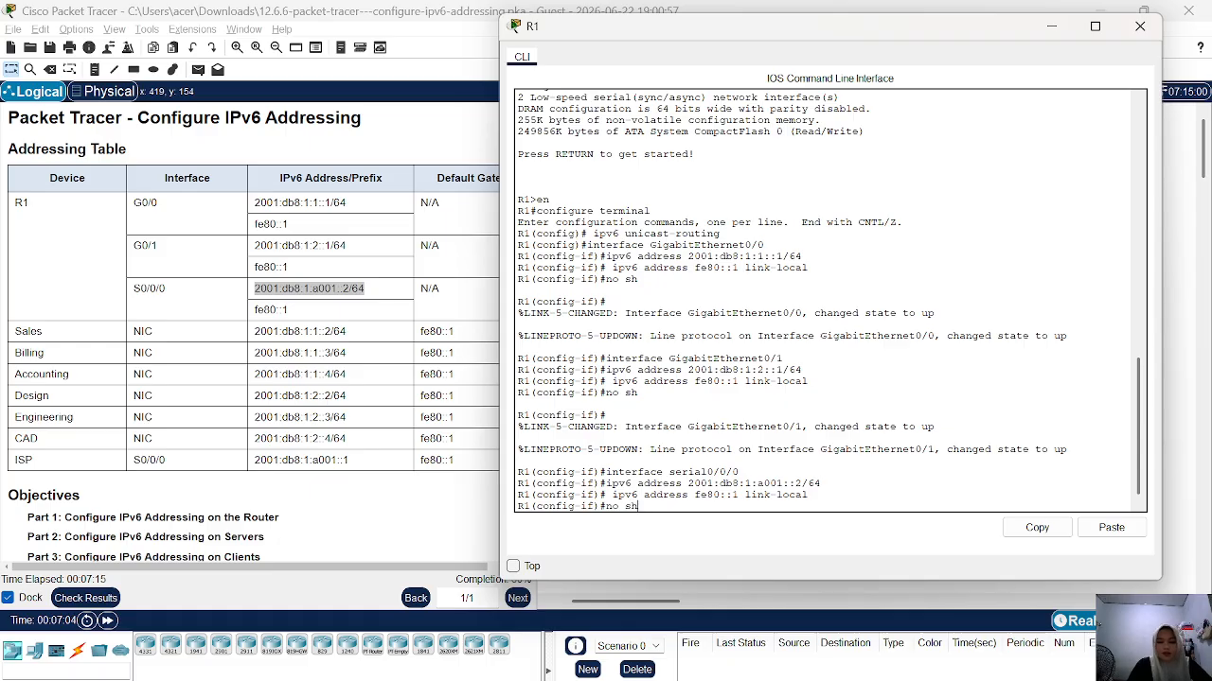
pyautogui.write(' sh')
pyautogui.press('Return')
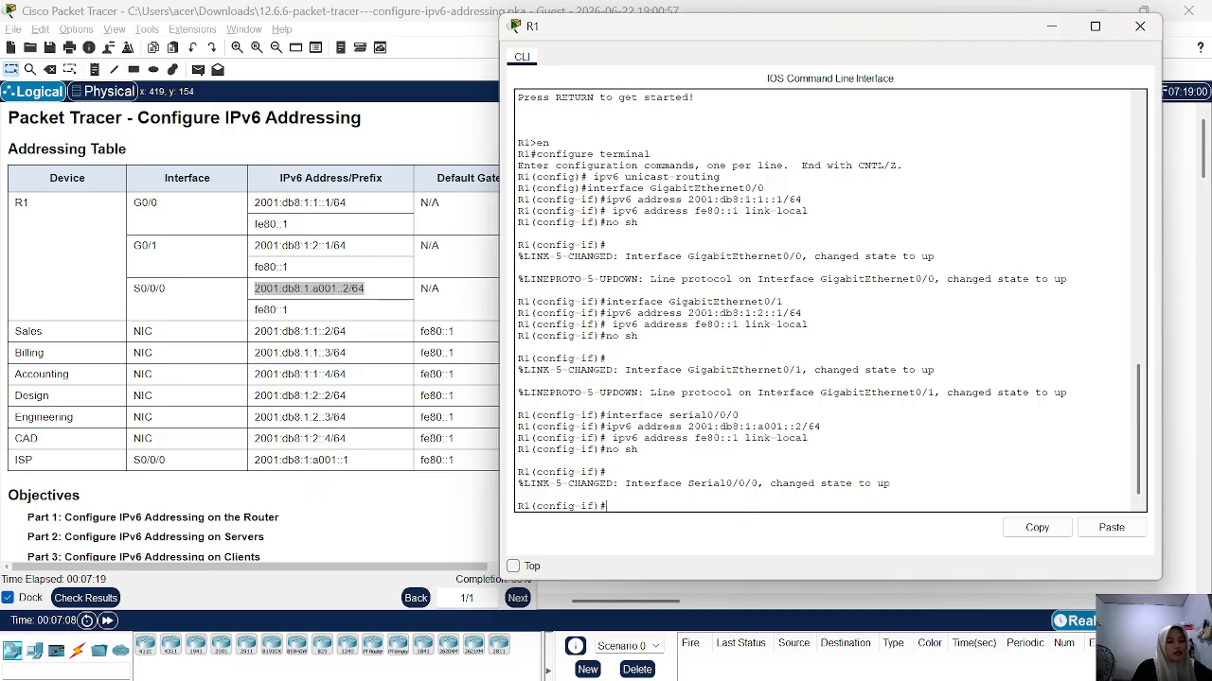
# Step: Leave interface and global configuration mode on R1 with two exit commands, returning to privileged EXEC mode
pyautogui.scroll(-15, 253, 341)
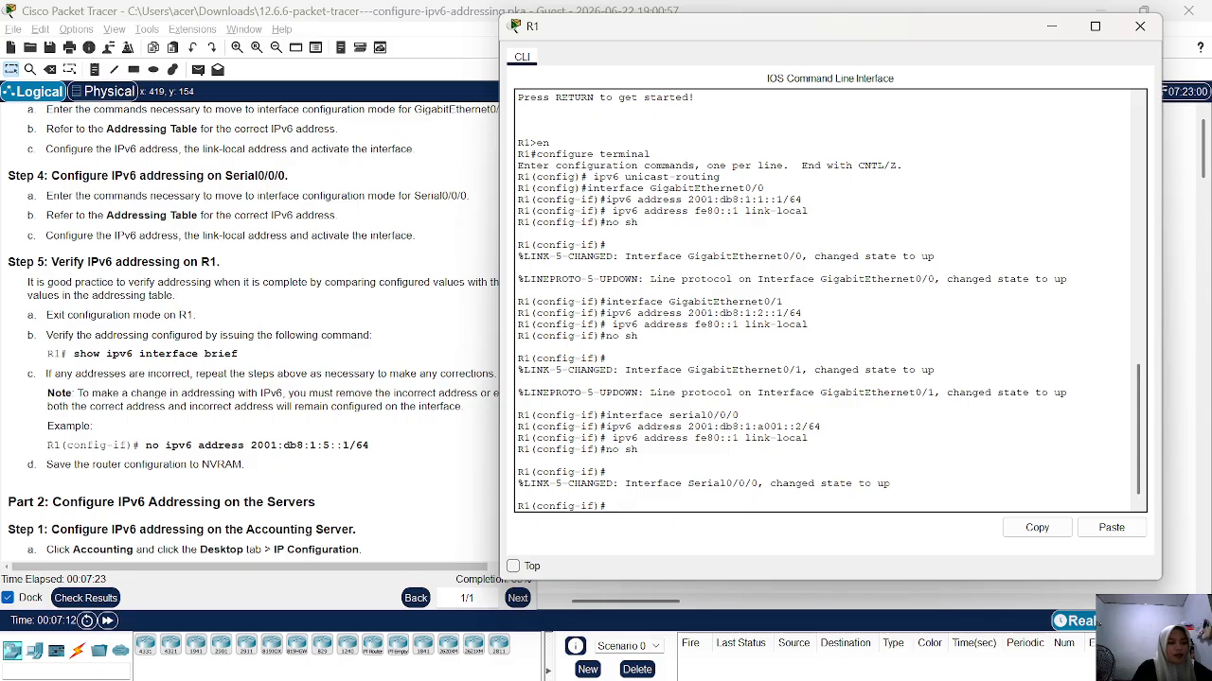
pyautogui.scroll(-2, 290, 305)
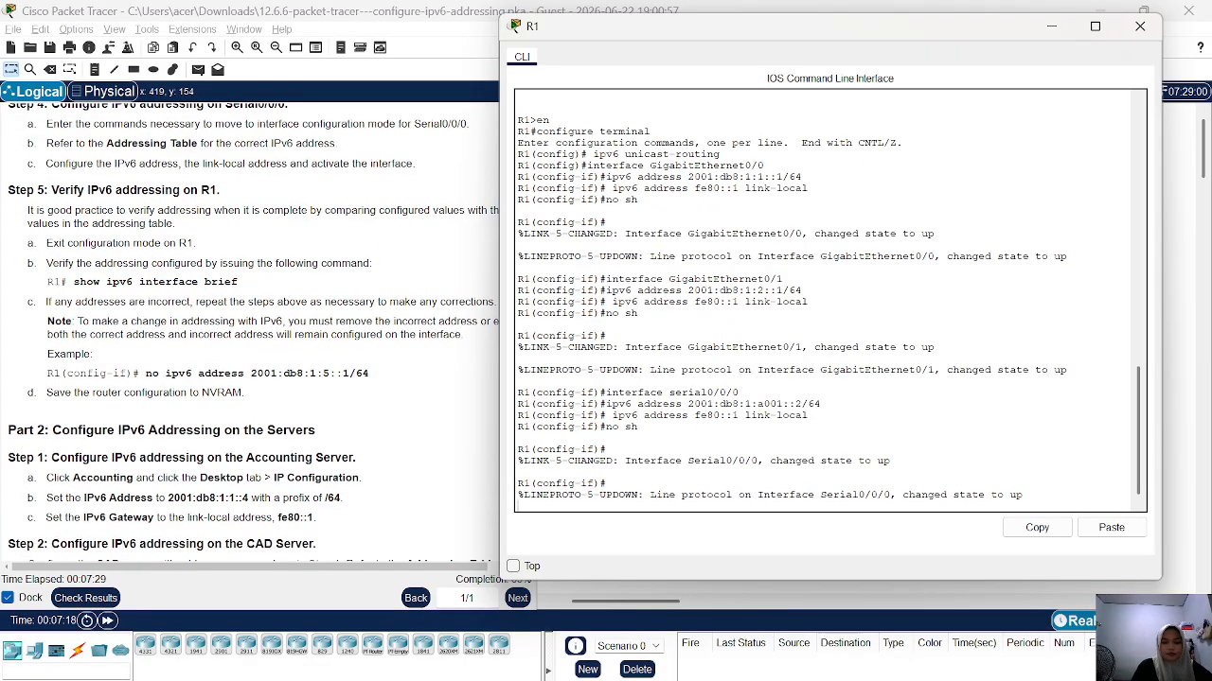
pyautogui.press('Return')
pyautogui.write('exit')
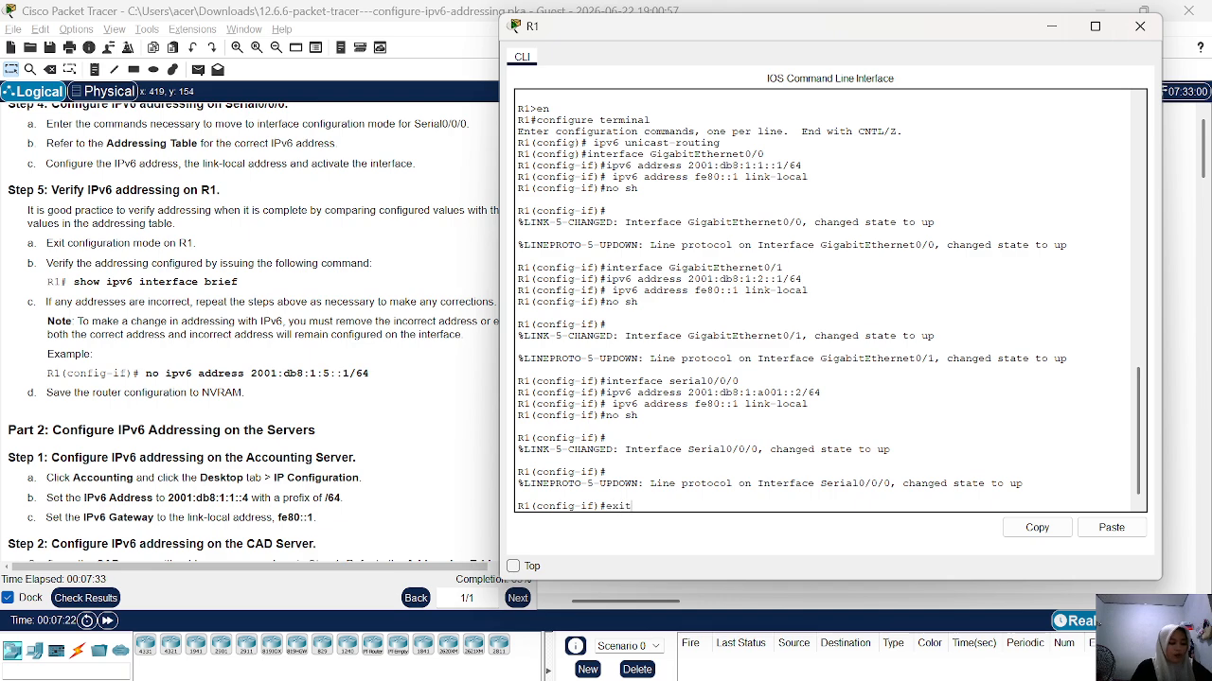
pyautogui.press('Return')
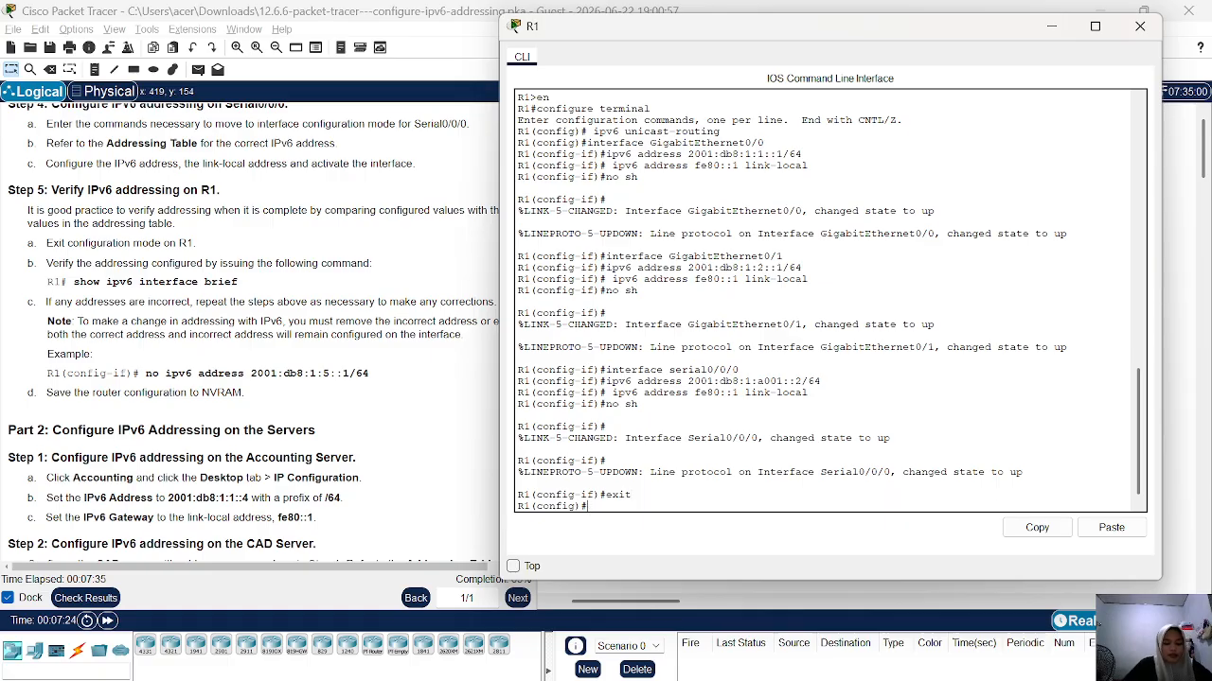
pyautogui.write('exit')
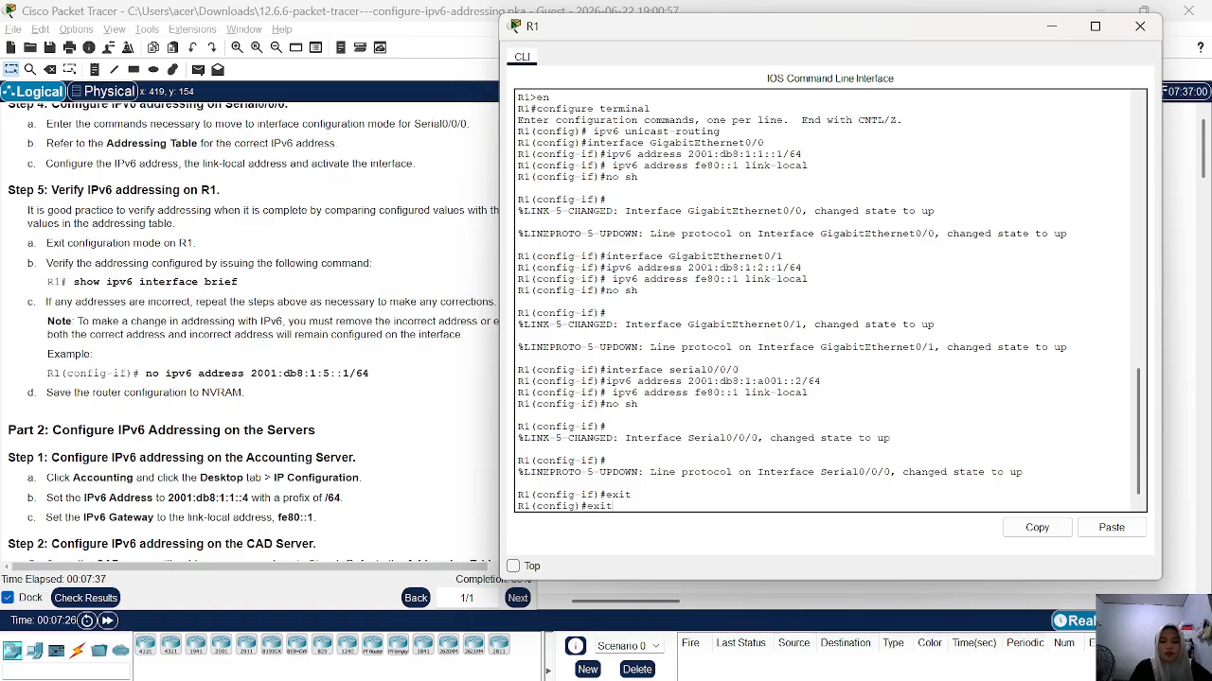
pyautogui.press('Return')
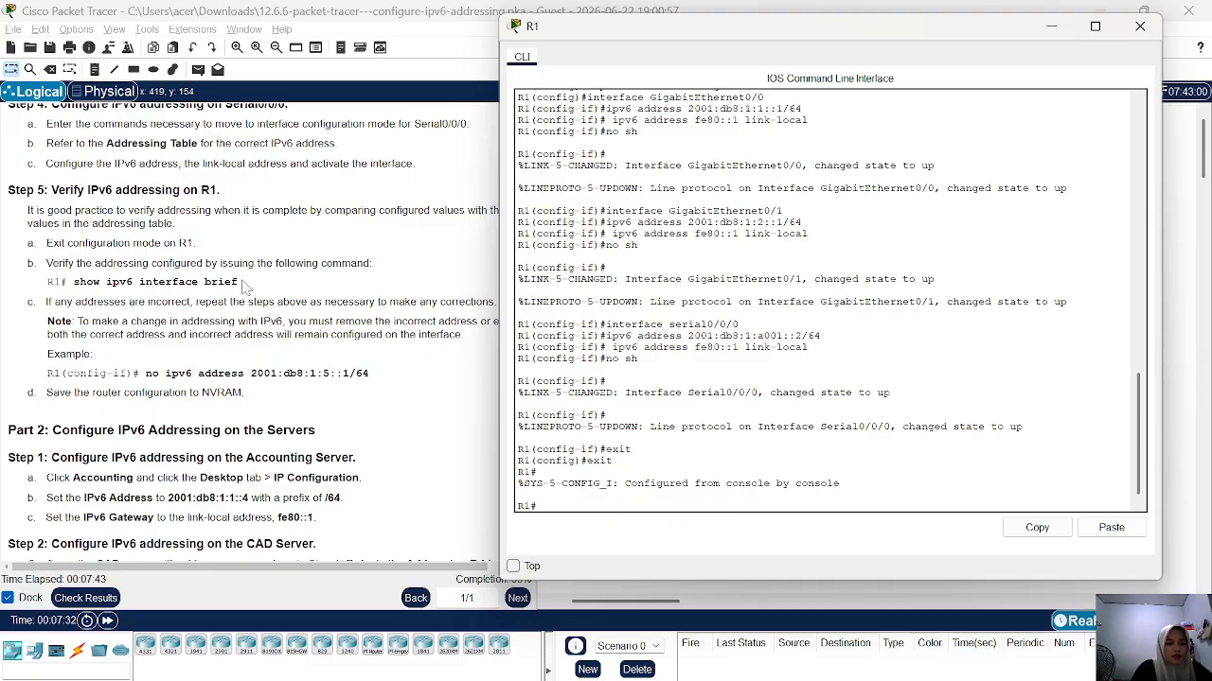
# Step: Copy show ipv6 interface brief from Step 5 of the instructions and run it on R1 to verify the addressing
pyautogui.moveTo(240, 282); pyautogui.dragTo(75, 282)
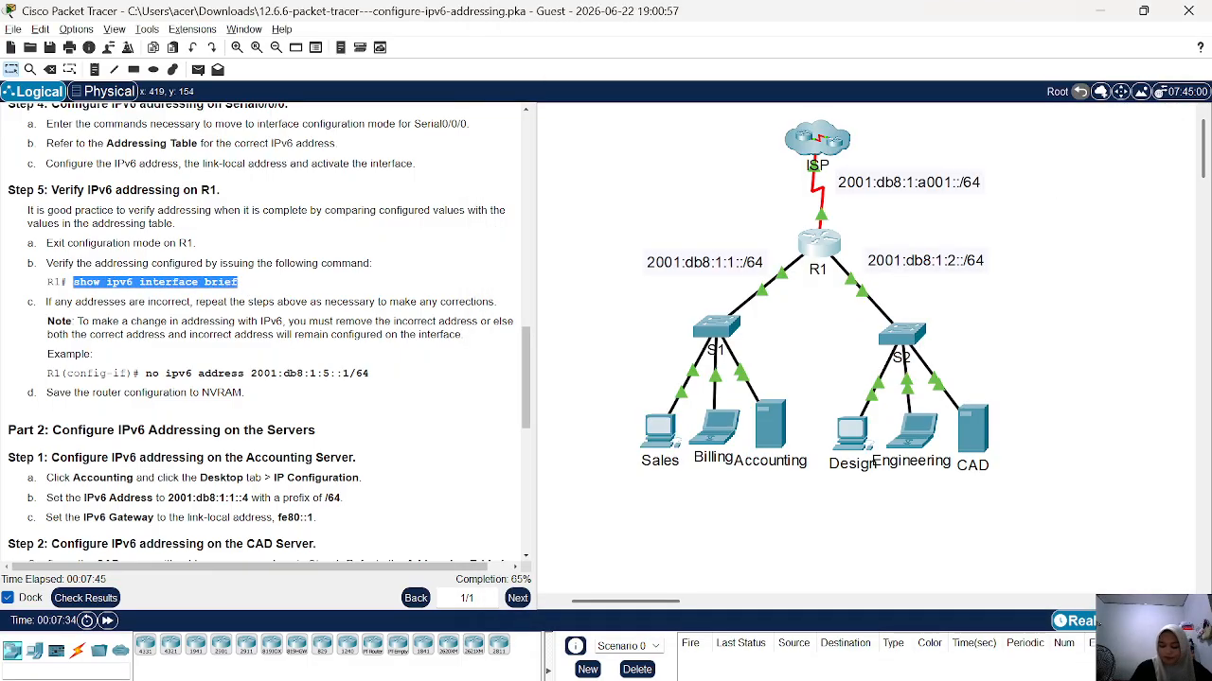
pyautogui.rightClick(74, 282)
pyautogui.click(95, 293)
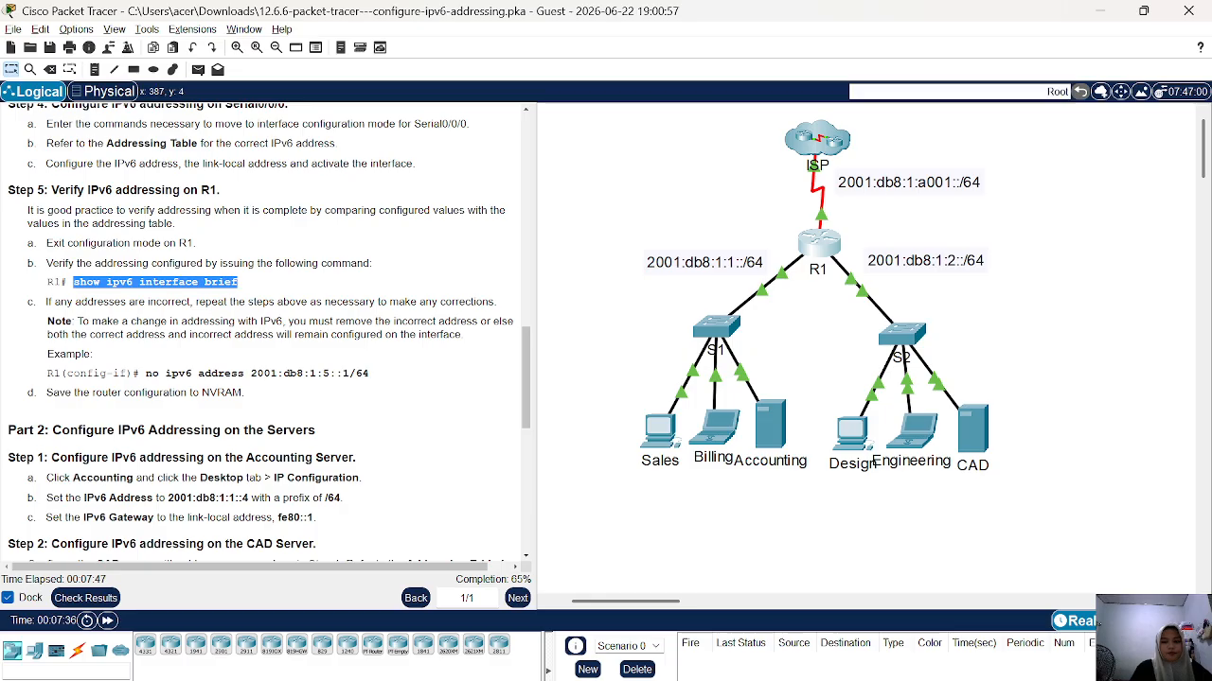
pyautogui.click(829, 270)
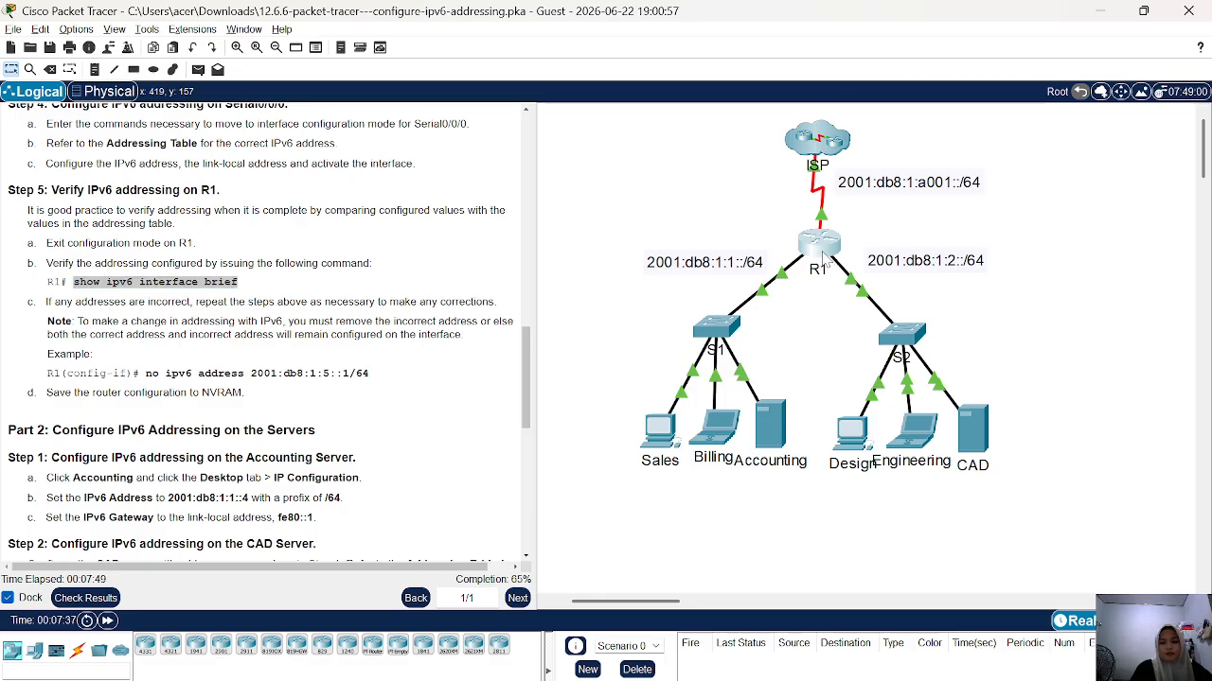
pyautogui.rightClick(822, 252)
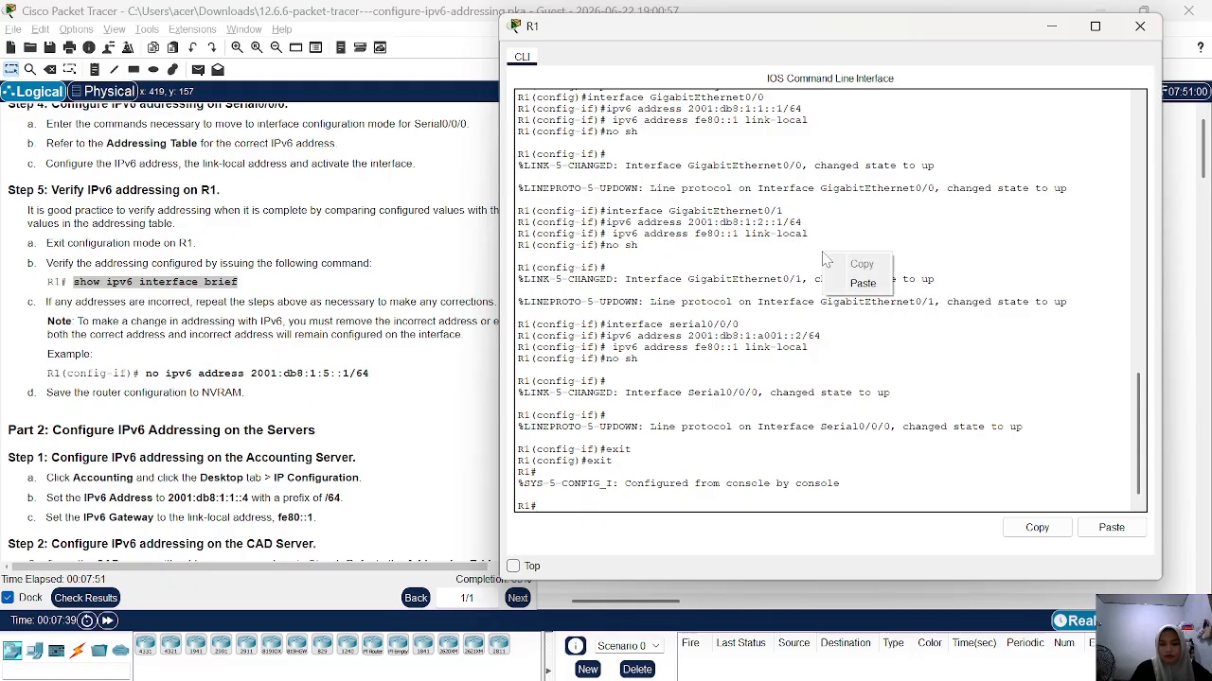
pyautogui.click(858, 286)
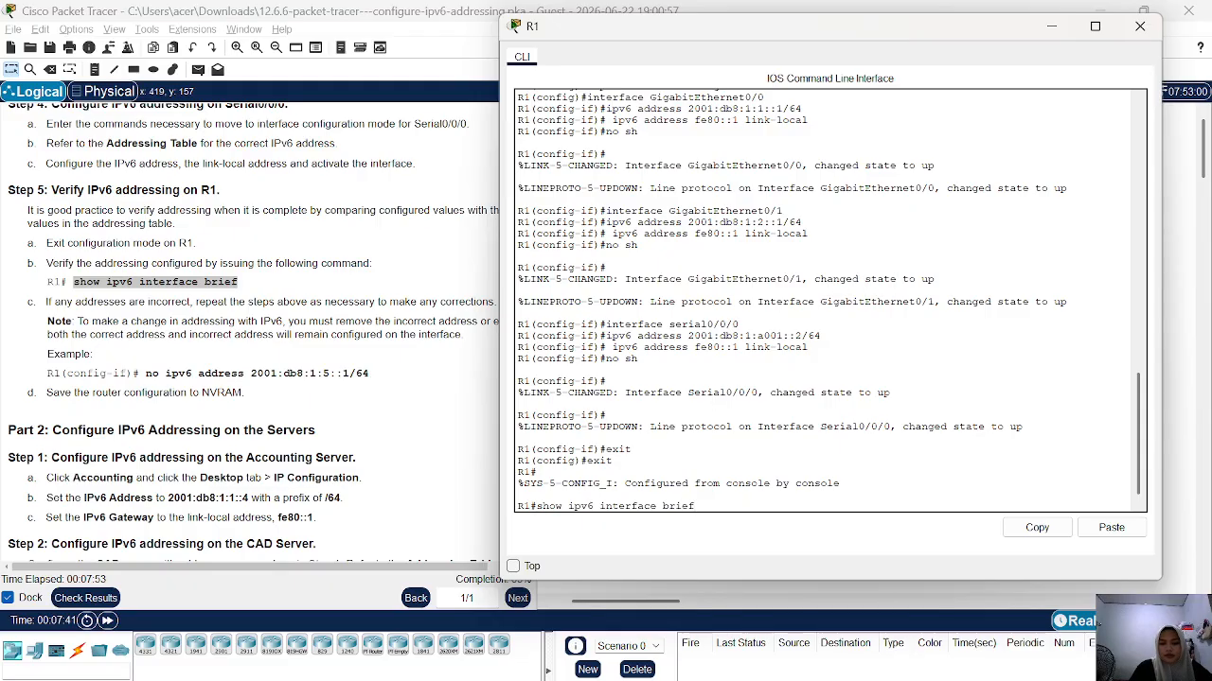
pyautogui.press('Return')
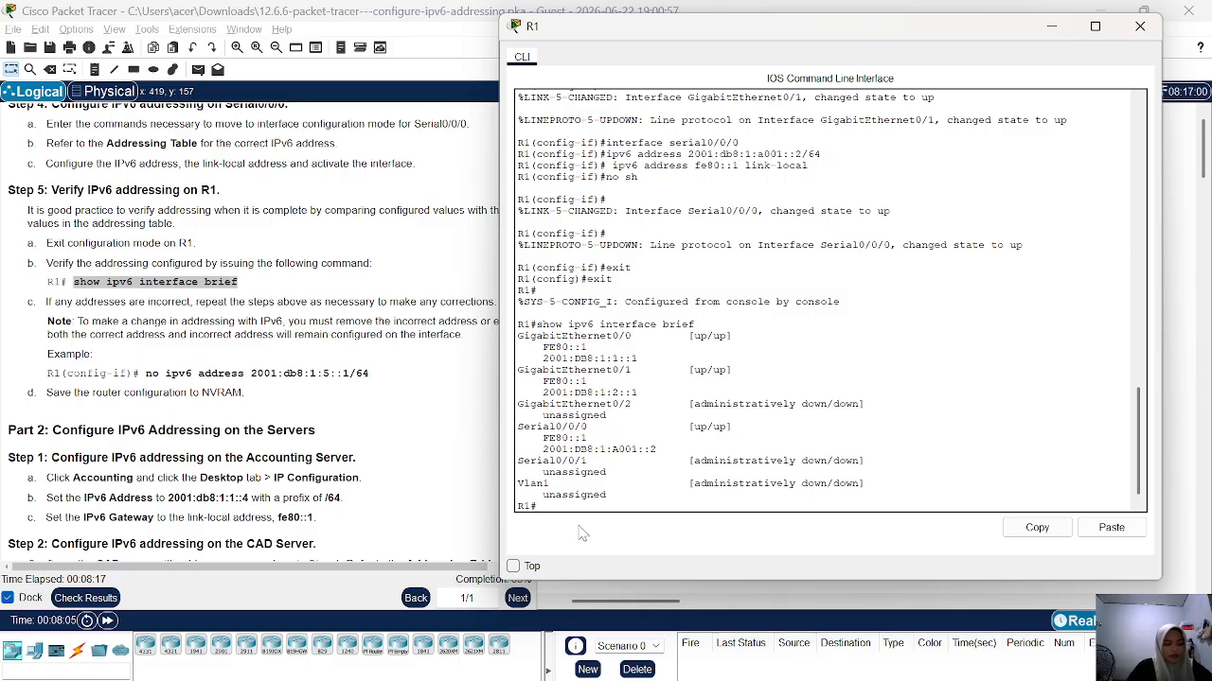
# Step: Save R1's configuration to NVRAM with copy running-config startup-config, accepting the default destination filename, and put R1's window away
pyautogui.write('copy')
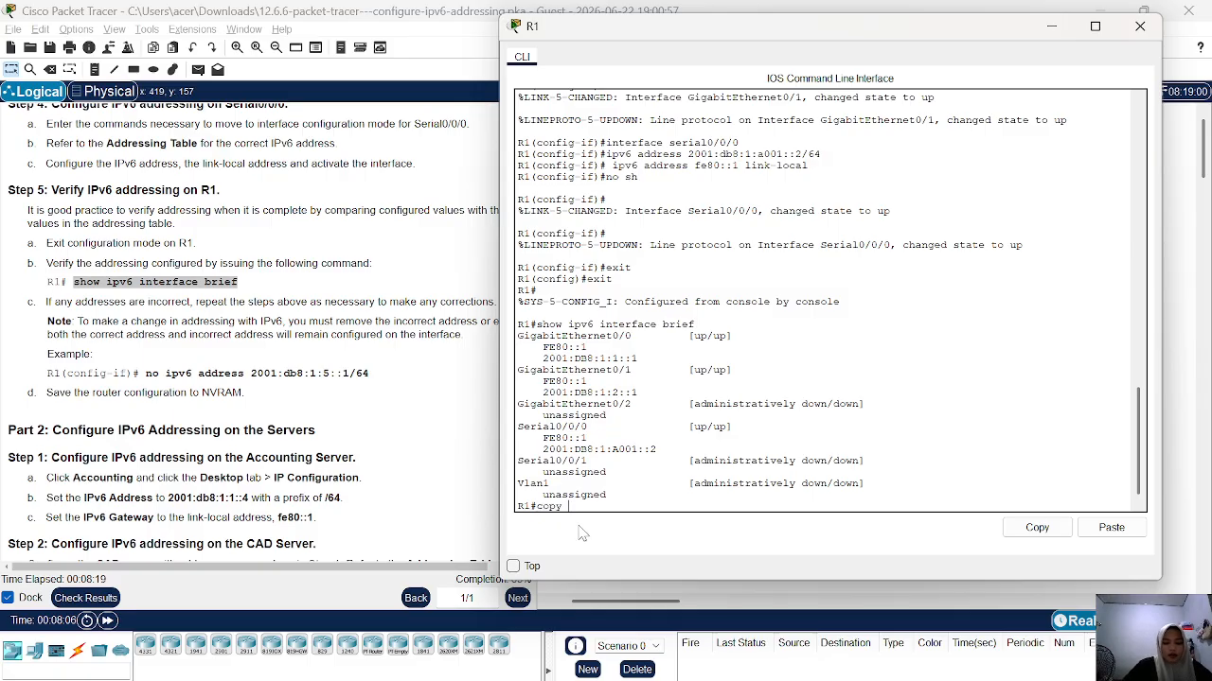
pyautogui.write(' r')
pyautogui.press('BackSpace')
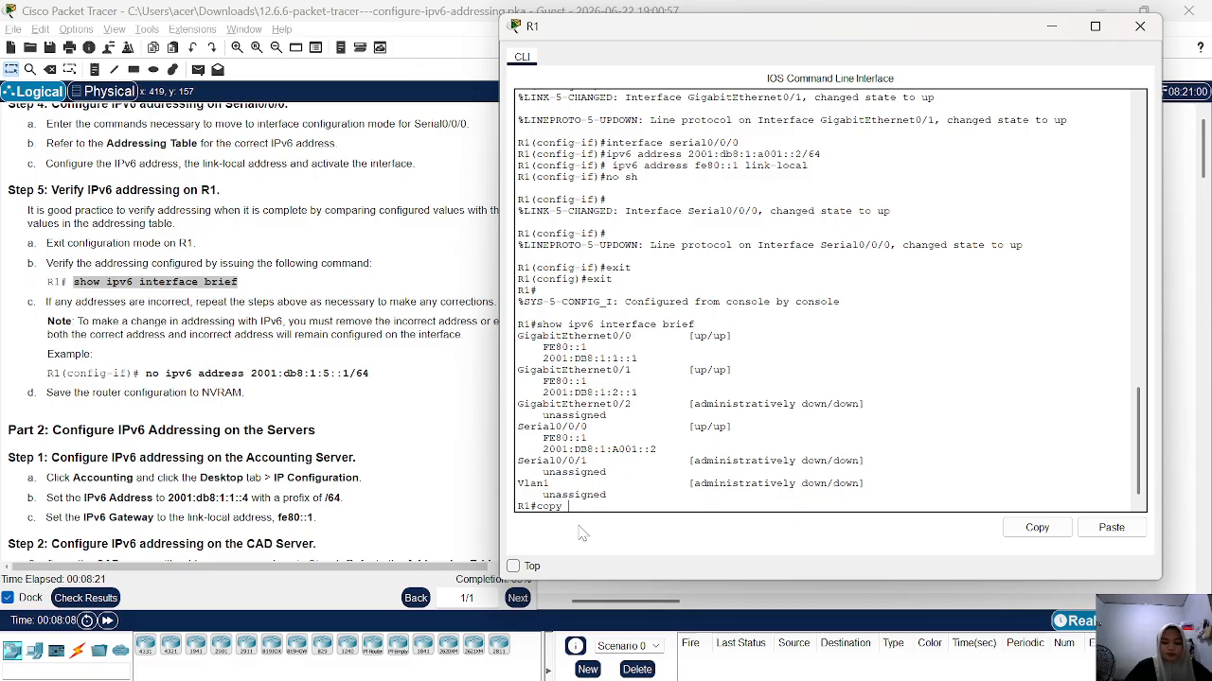
pyautogui.write('running- con')
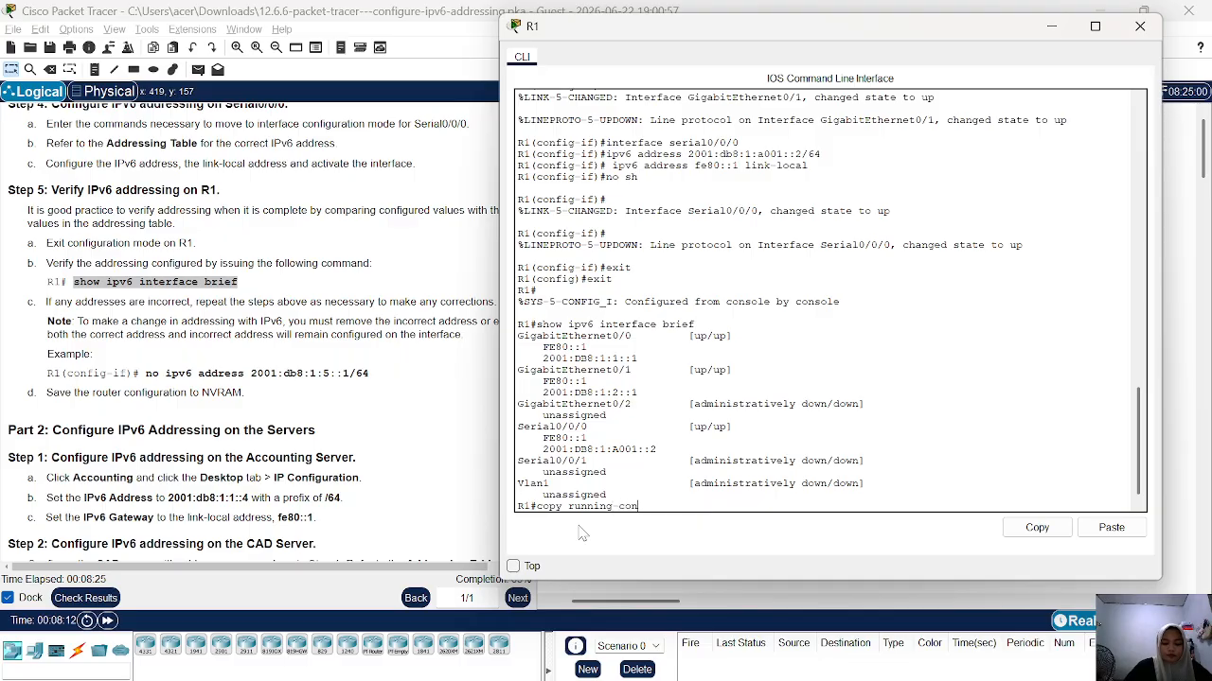
pyautogui.write('fig s')
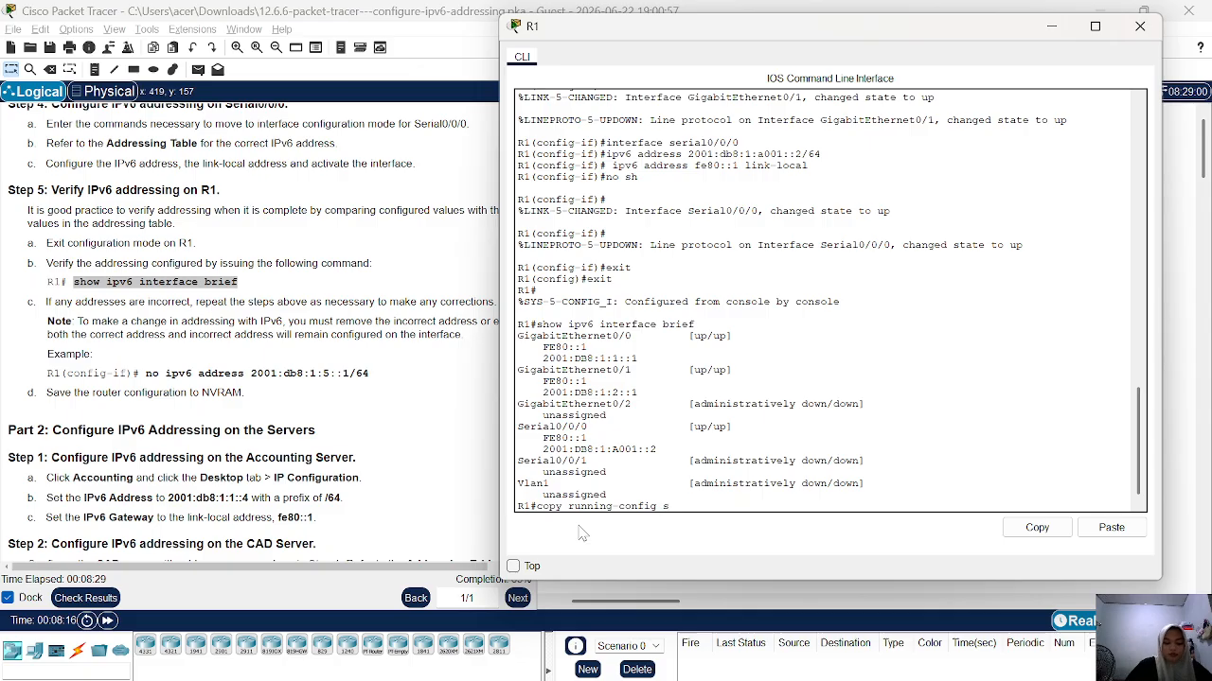
pyautogui.write('ta')
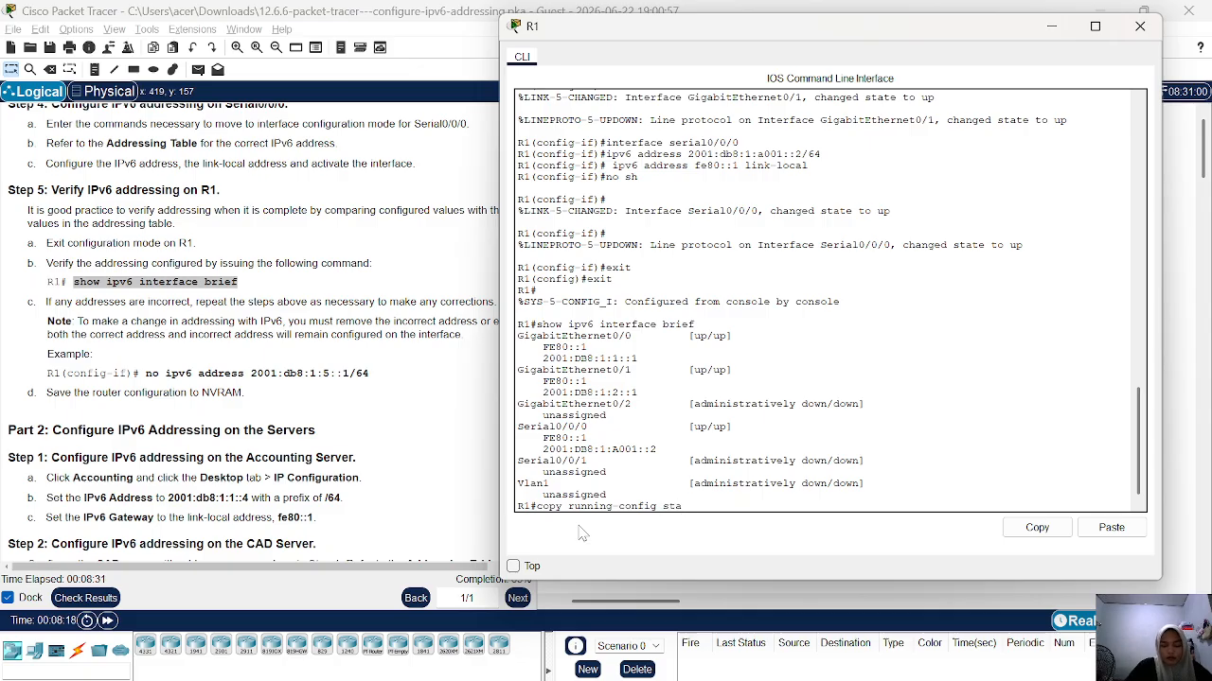
pyautogui.write('r')
pyautogui.write('tup c')
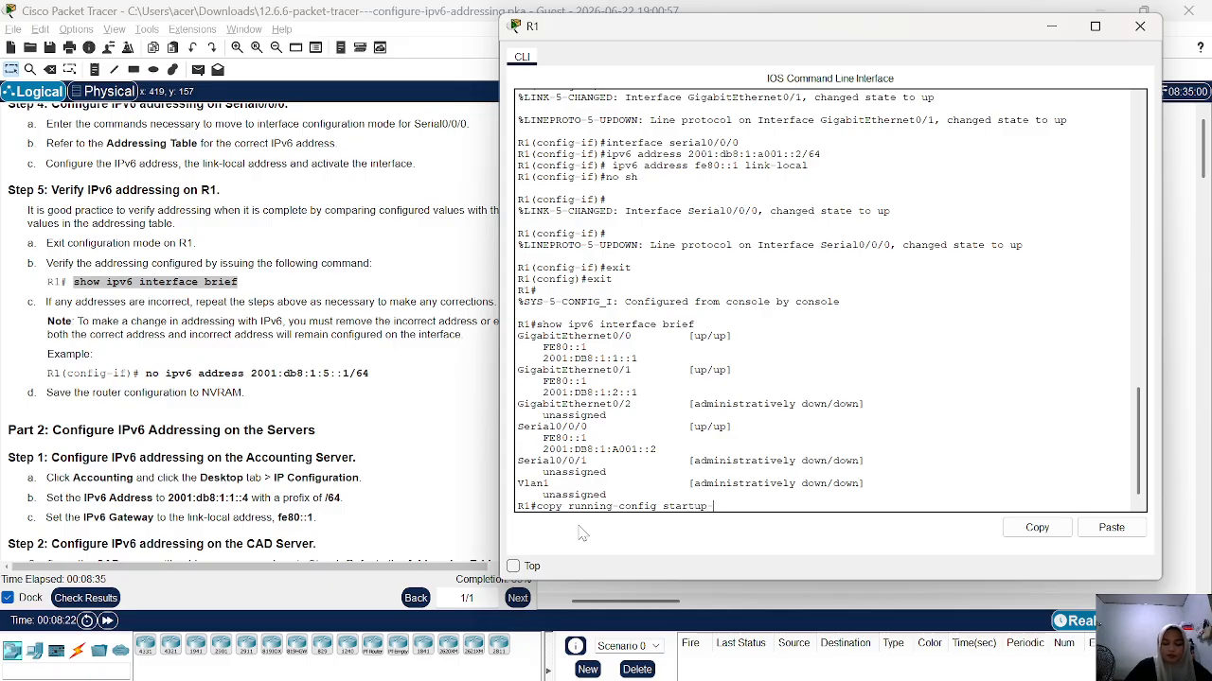
pyautogui.write('onfig')
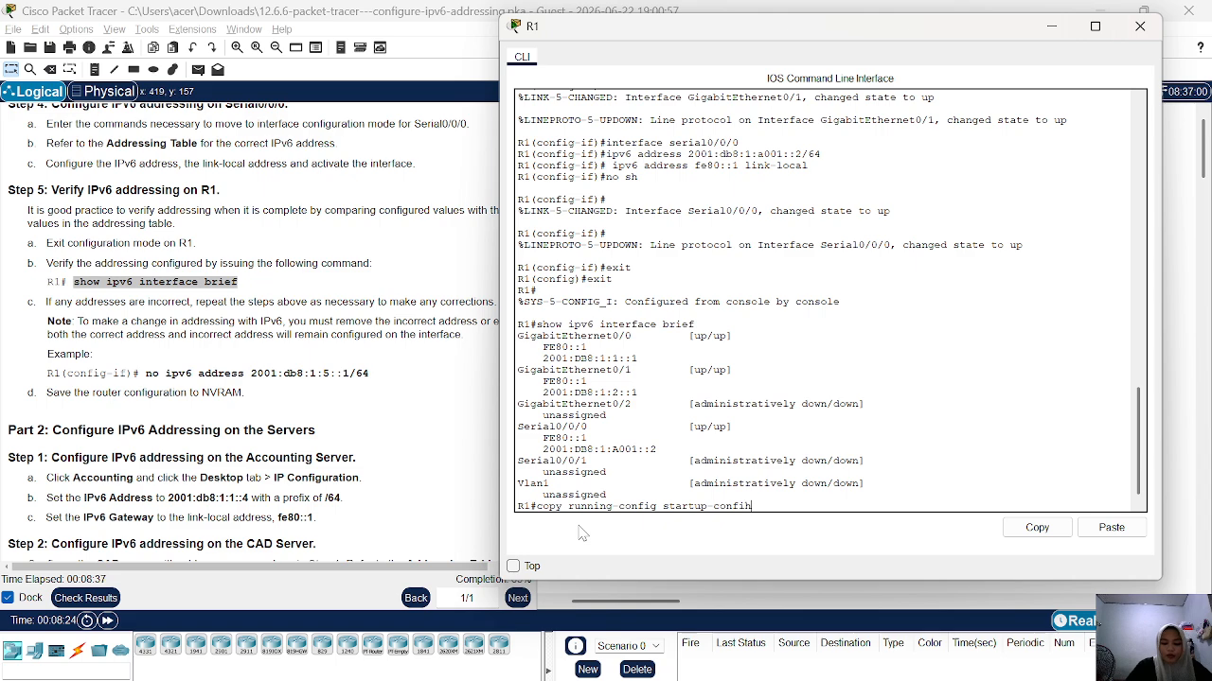
pyautogui.press('Return')
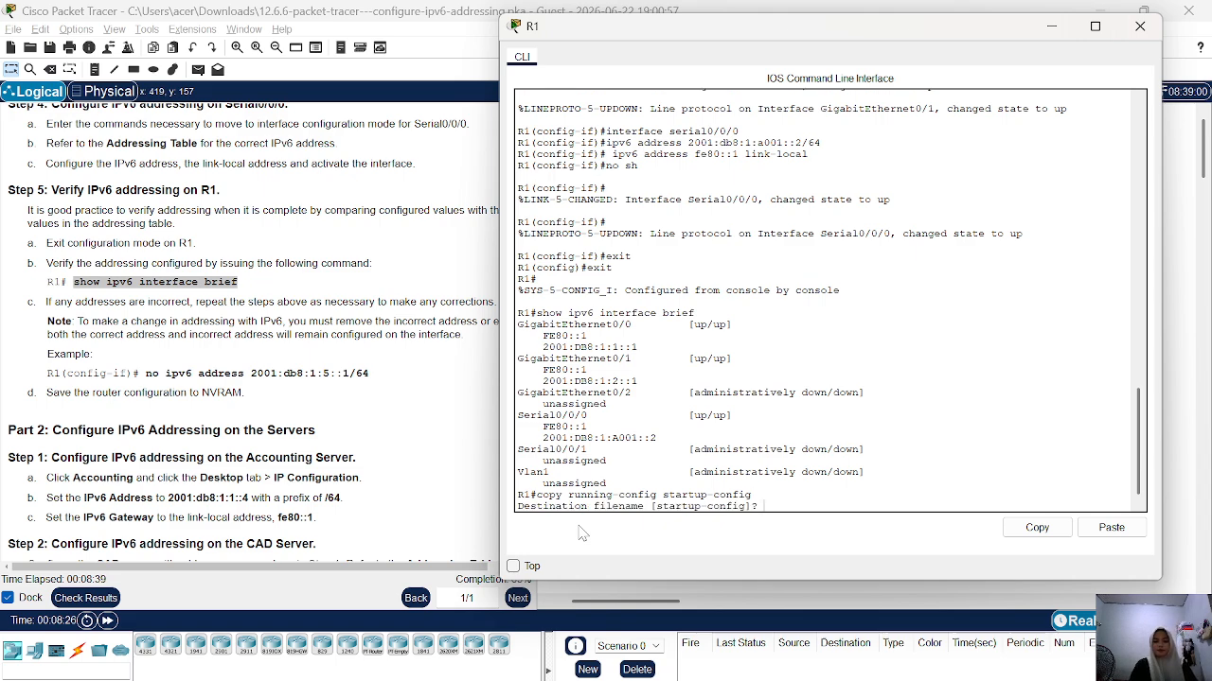
pyautogui.press('Return')
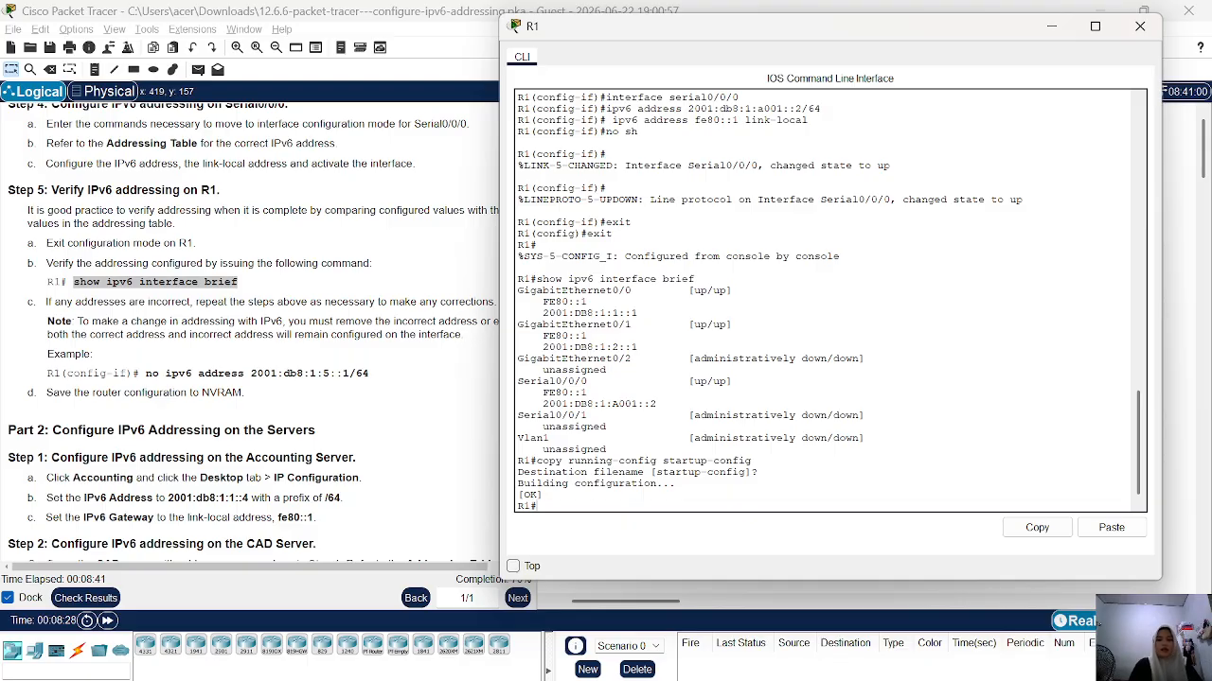
pyautogui.click(1058, 25)
pyautogui.click(1007, 228)
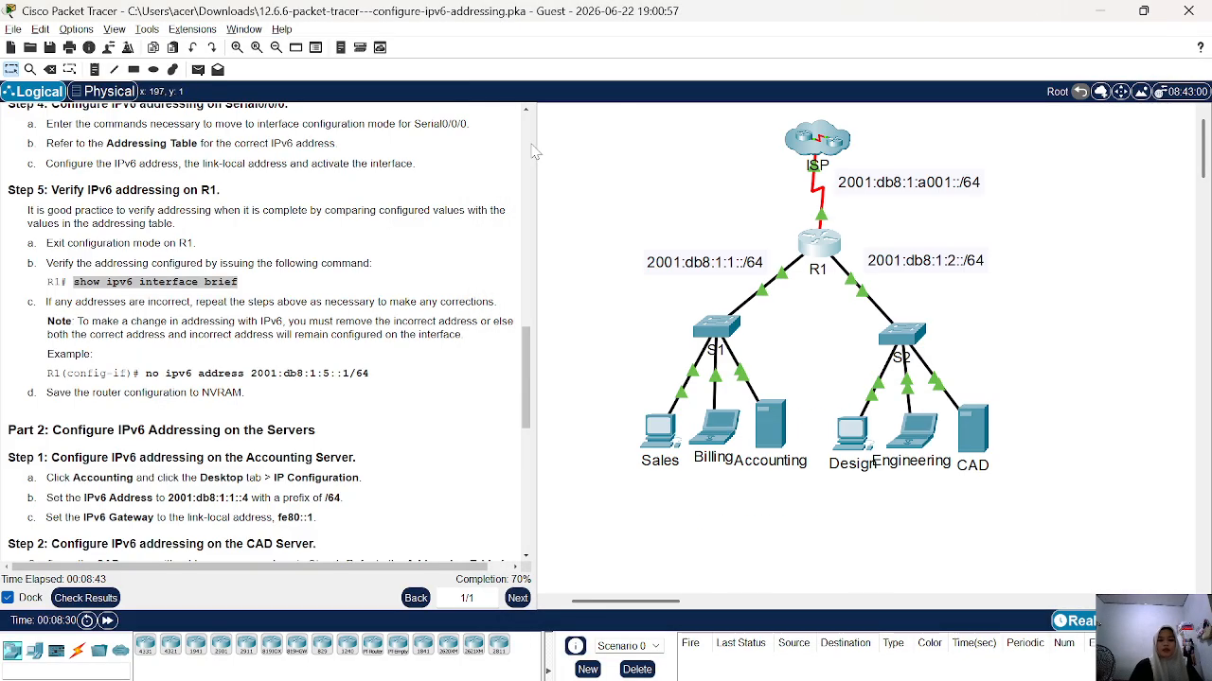
# Step: Open the Accounting server's IP Configuration, keeping its window clear of the instructions
pyautogui.scroll(-5, 352, 356)
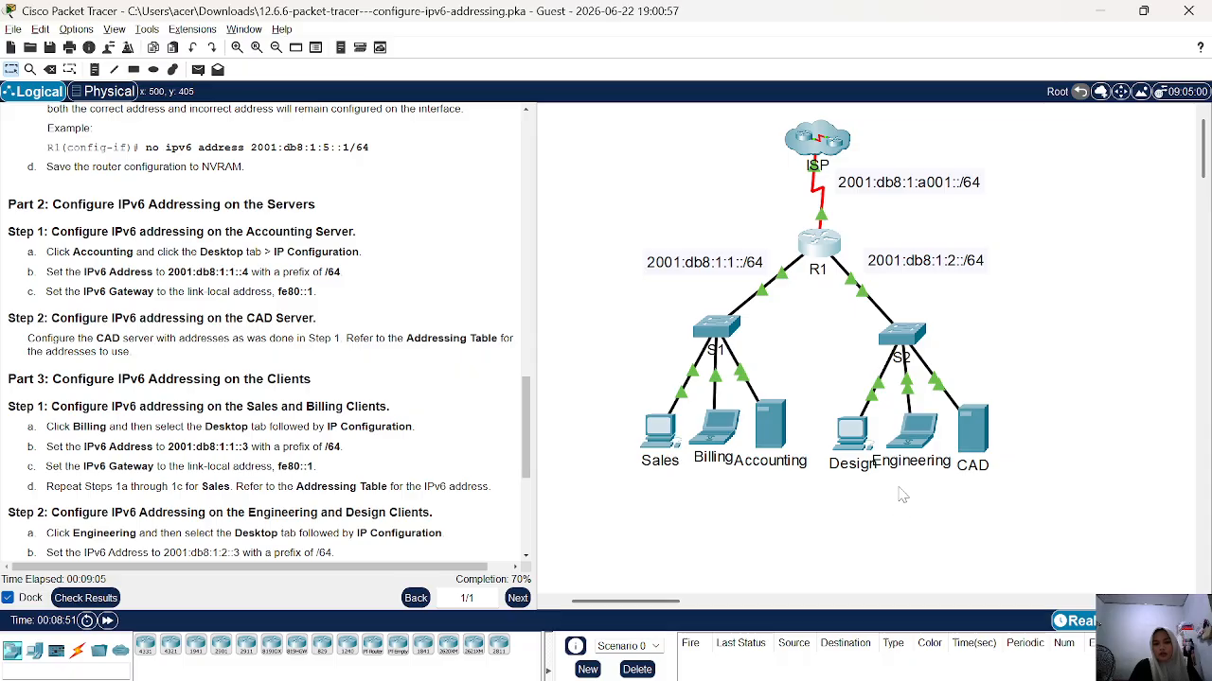
pyautogui.click(771, 428)
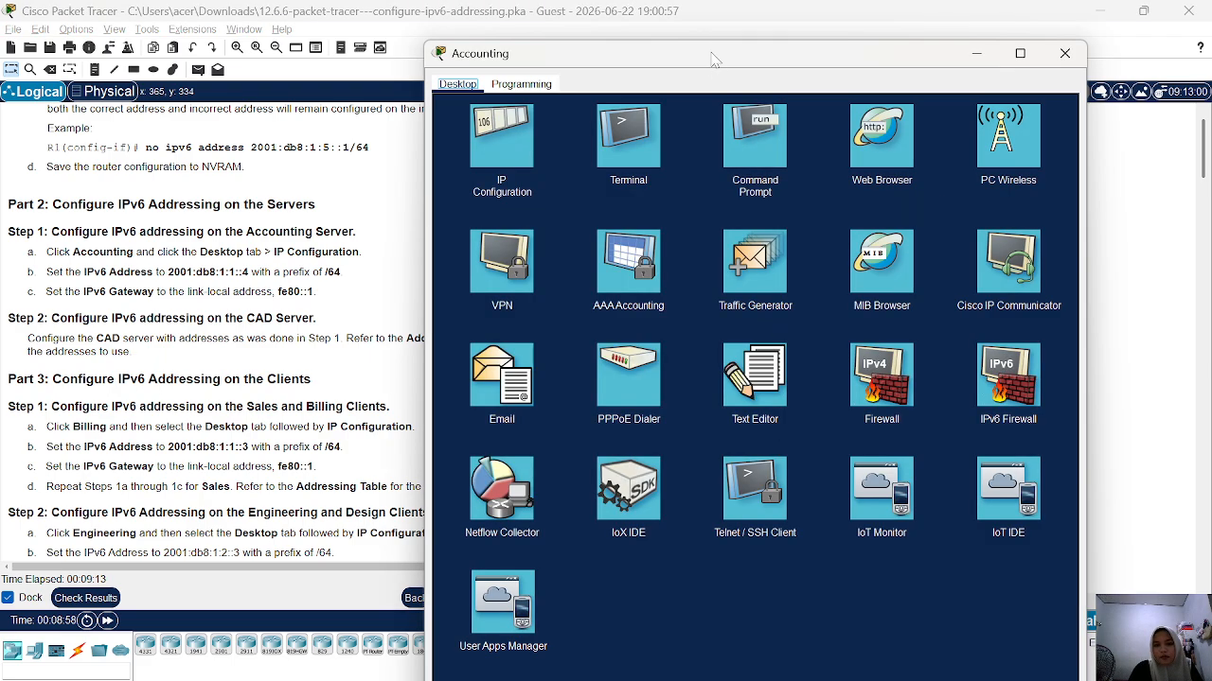
pyautogui.moveTo(717, 63); pyautogui.dragTo(788, 27)
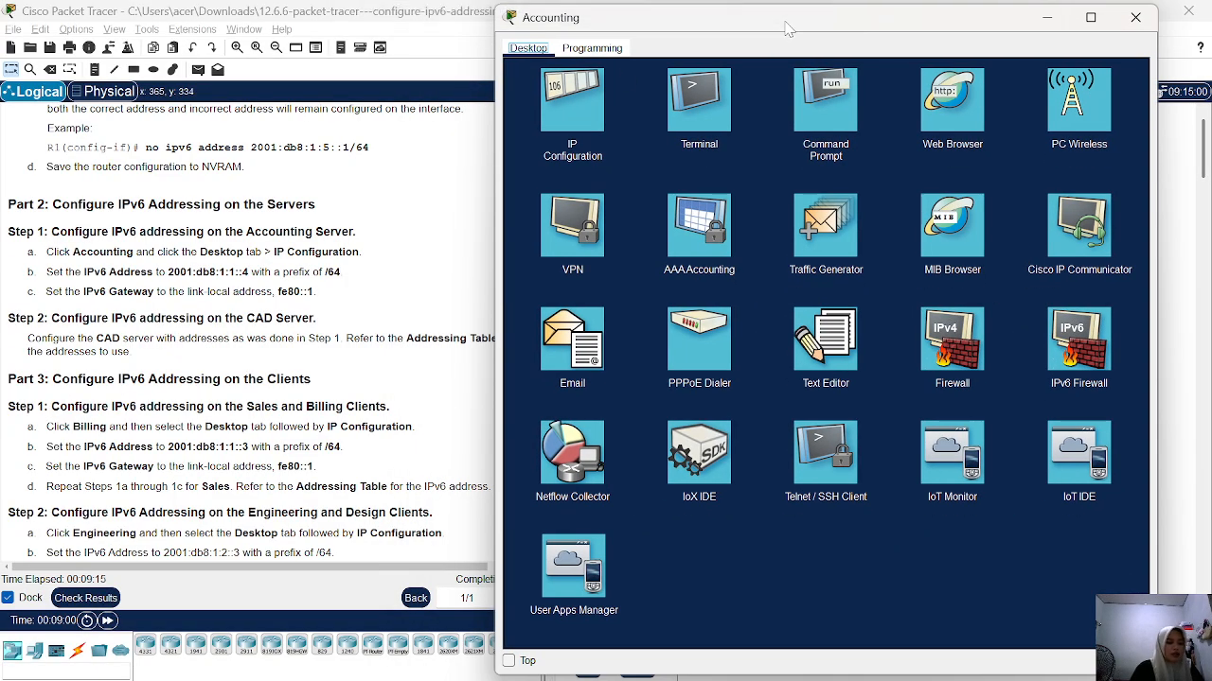
pyautogui.click(575, 123)
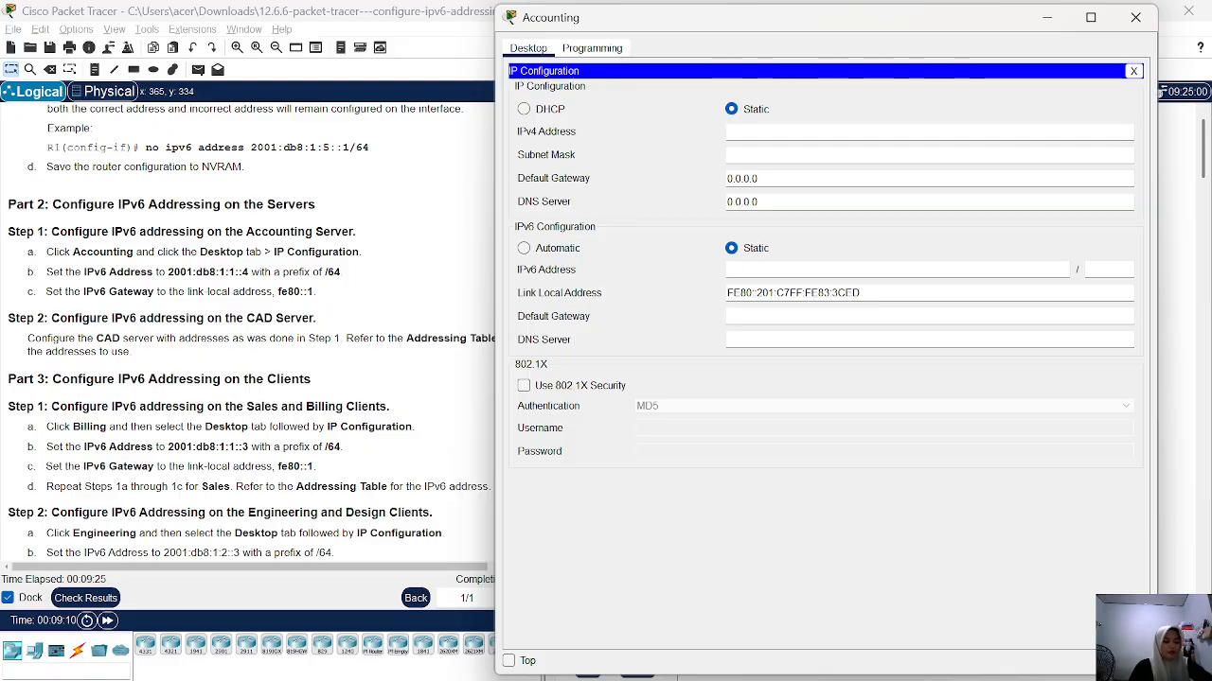
# Step: Copy the Accounting server's IPv6 address 2001:db8:1:1::4, without the prefix, from the Addressing Table
pyautogui.scroll(10, 248, 332)
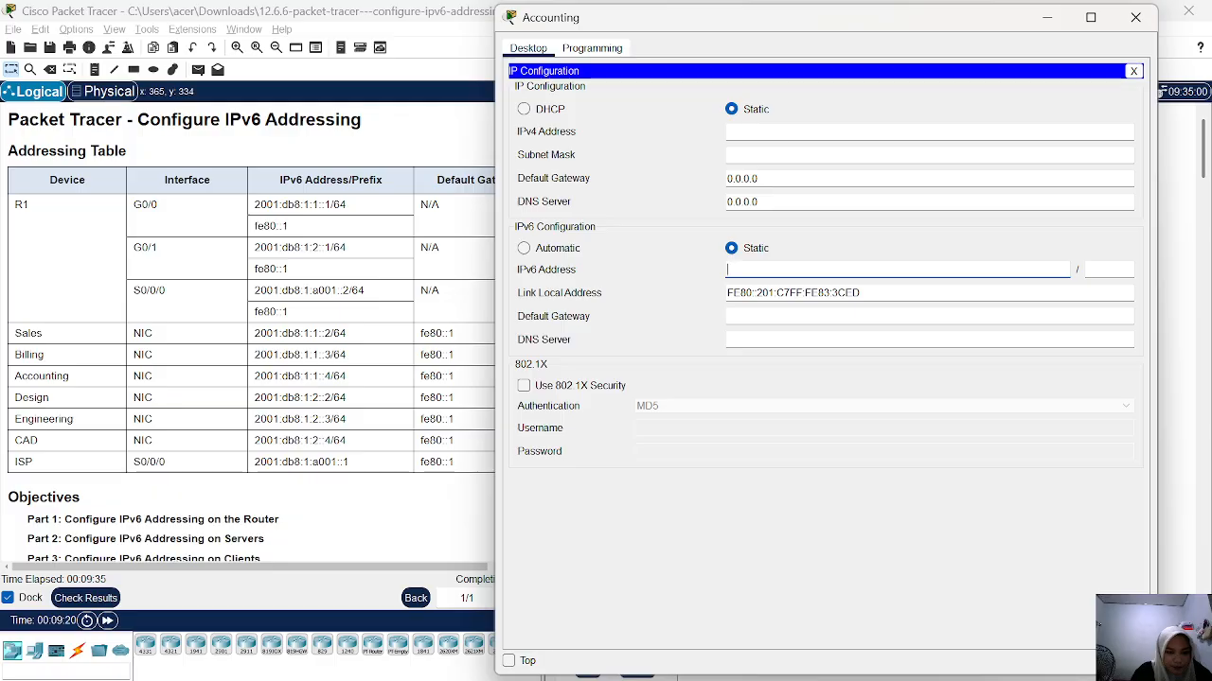
pyautogui.click(331, 376)
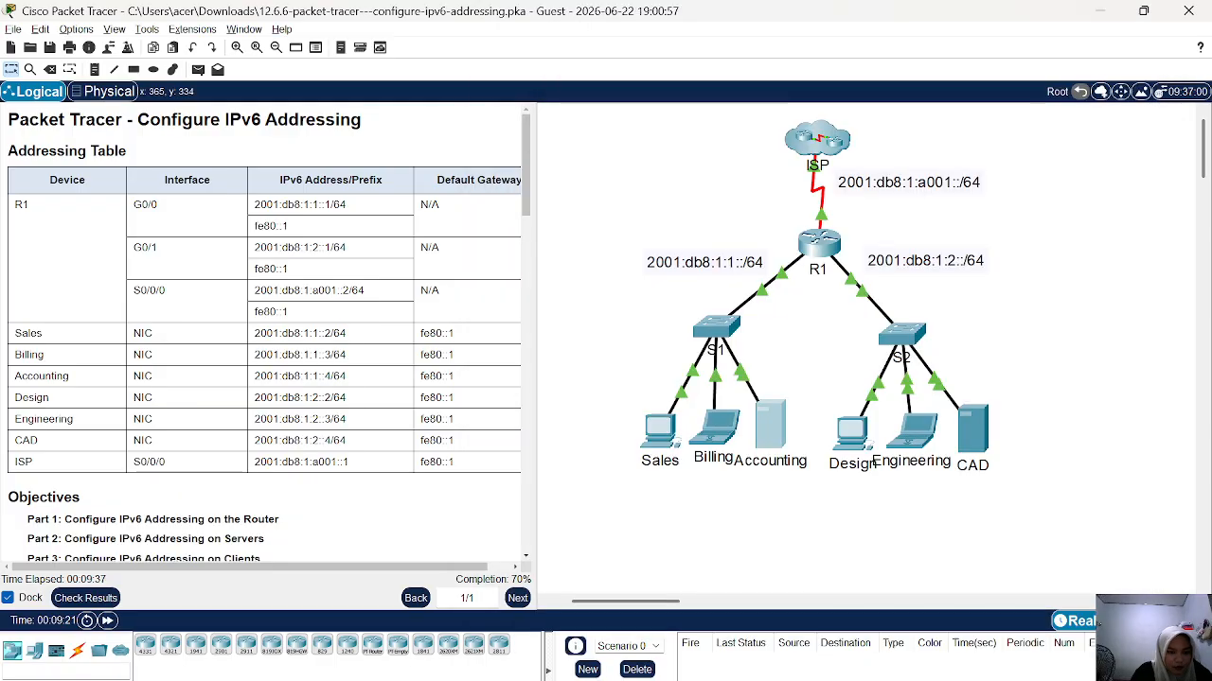
pyautogui.moveTo(331, 376); pyautogui.dragTo(254, 377)
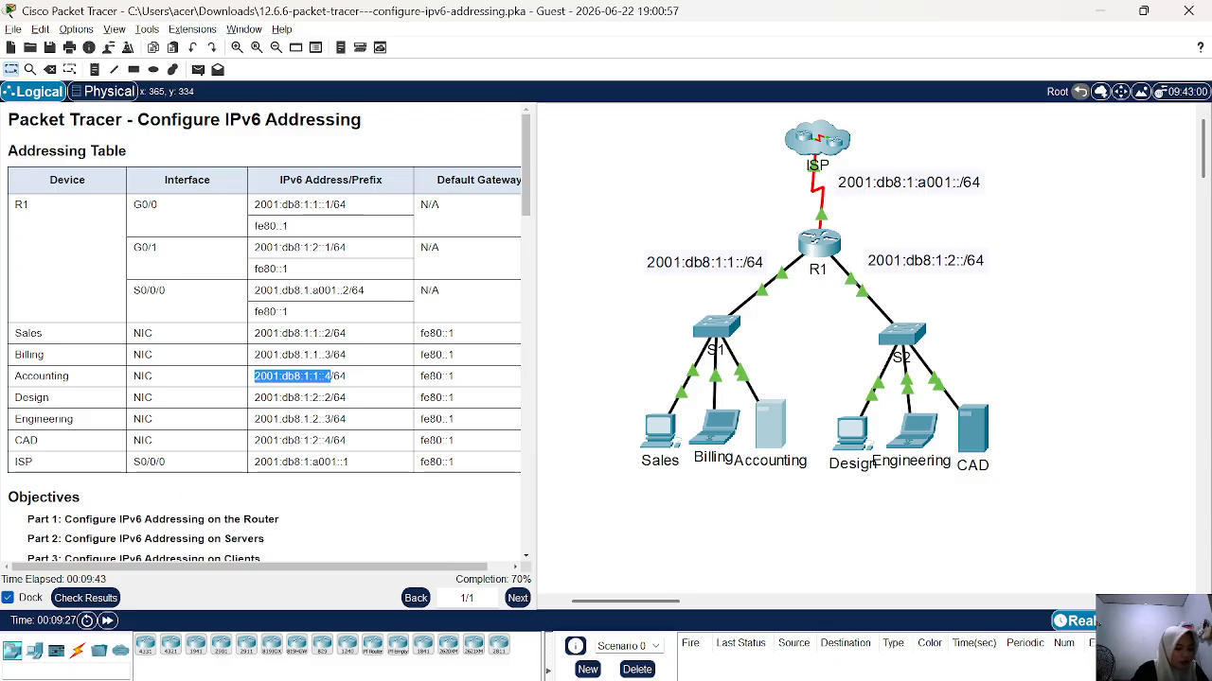
pyautogui.rightClick(257, 378)
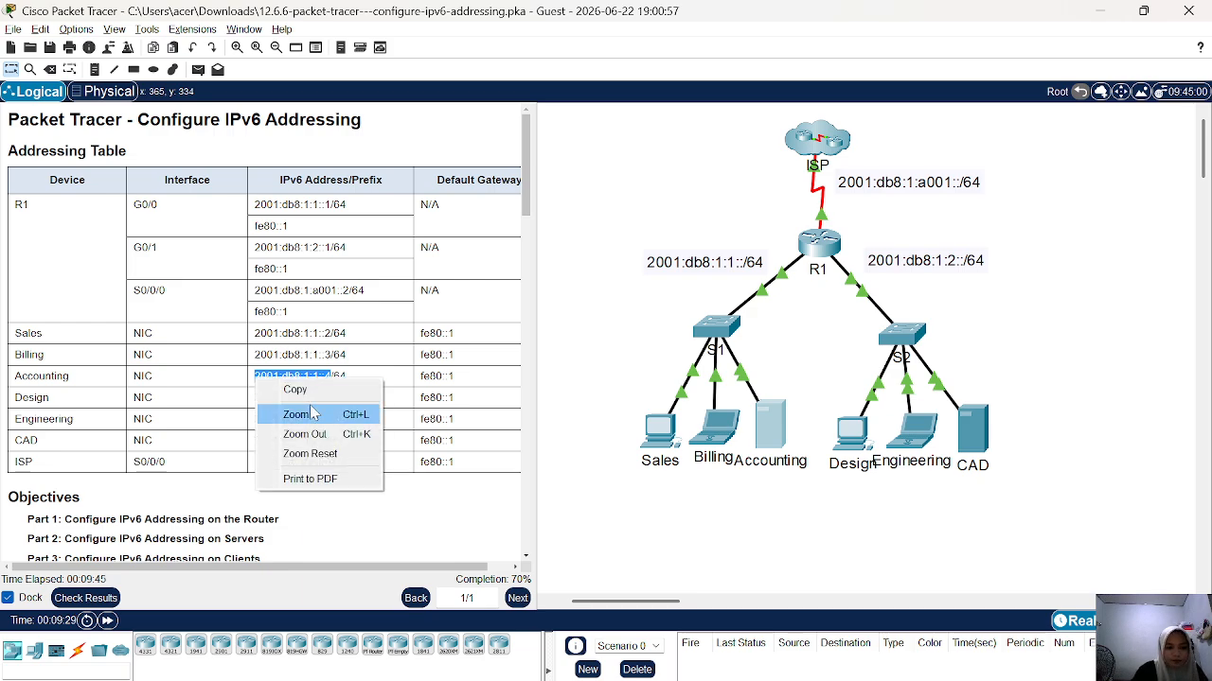
pyautogui.click(296, 389)
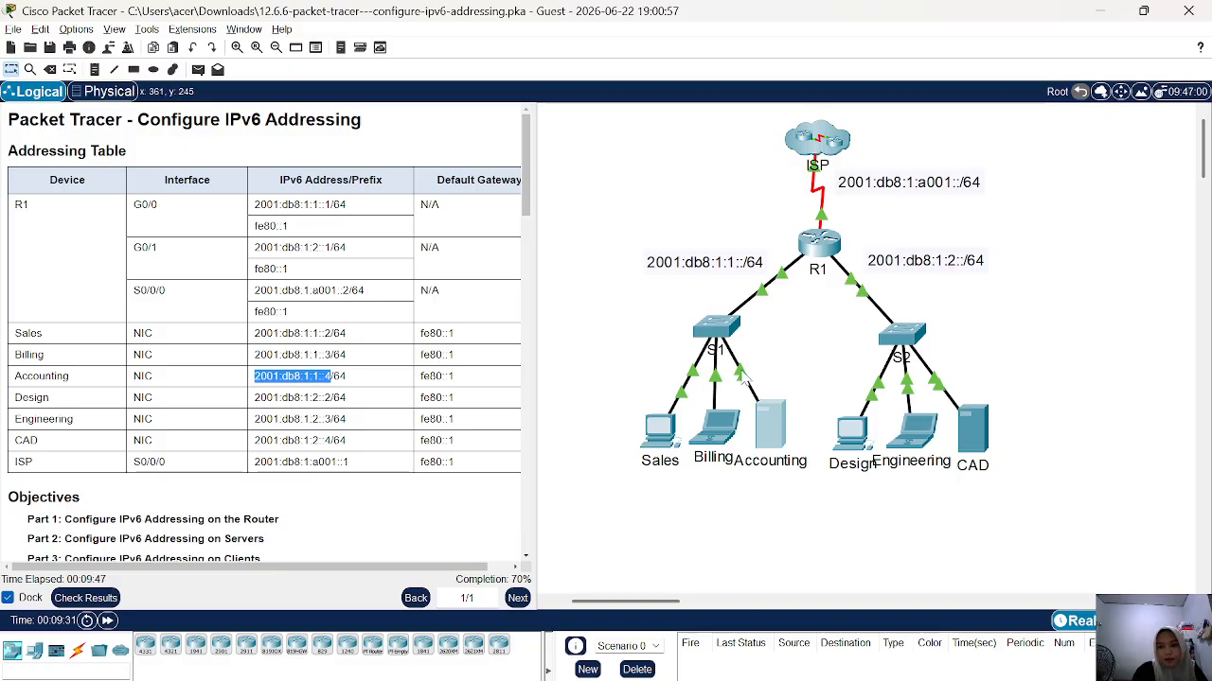
# Step: Paste 2001:db8:1:1::4 as the Accounting server's IPv6 address and set the prefix length to 64
pyautogui.click(765, 440)
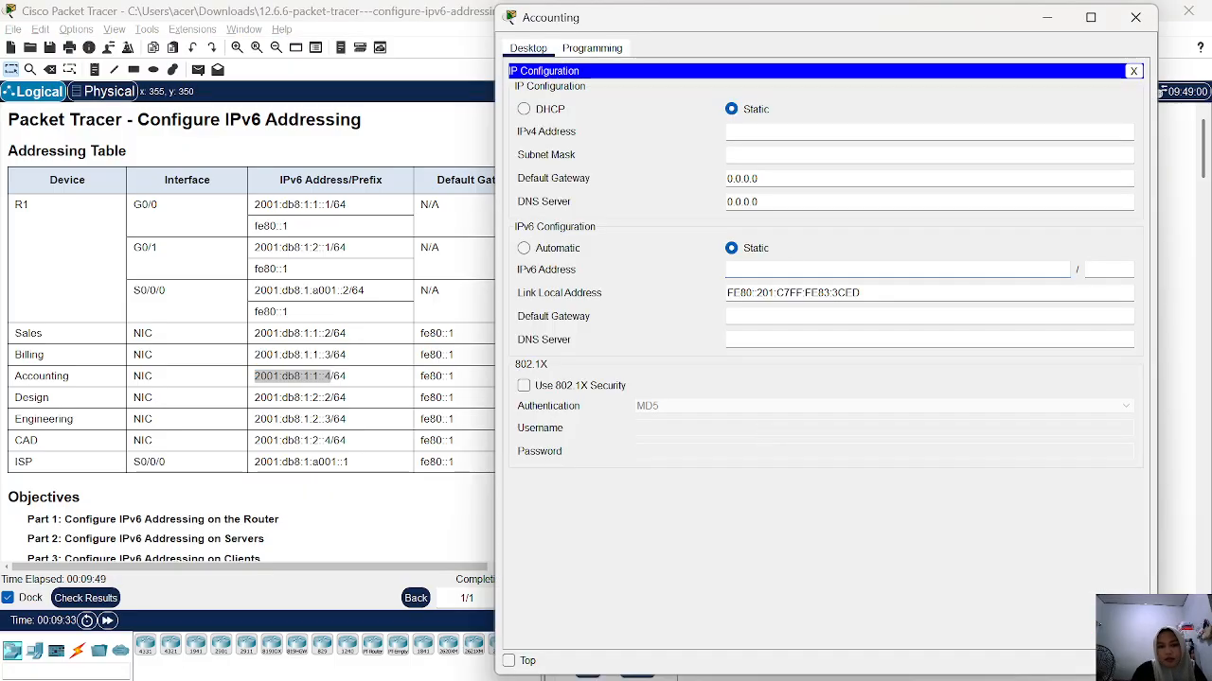
pyautogui.click(765, 270)
pyautogui.hotkey('ctrl', 'v')
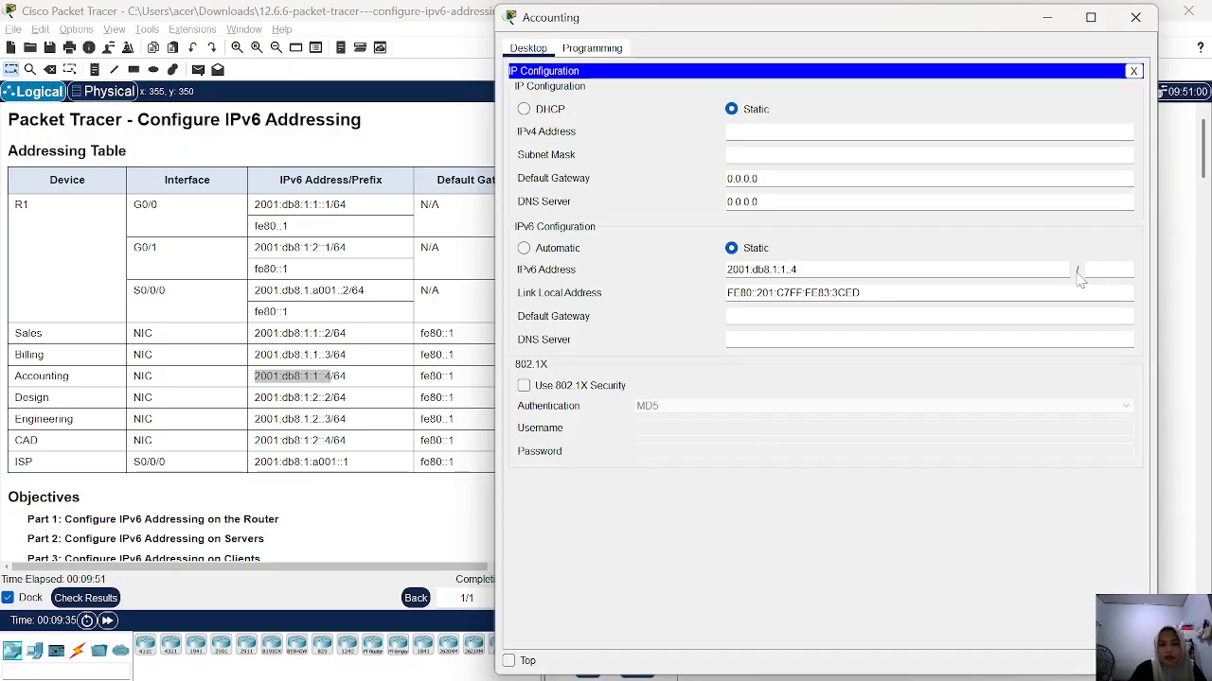
pyautogui.click(1109, 270)
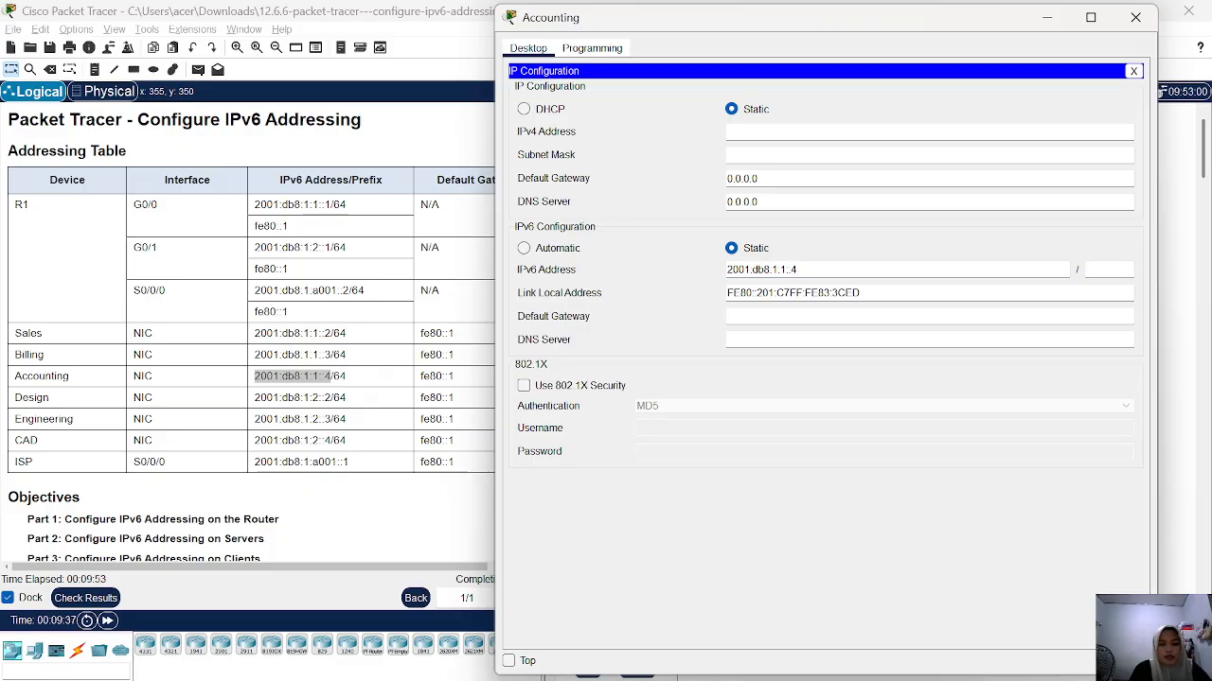
pyautogui.write('64')
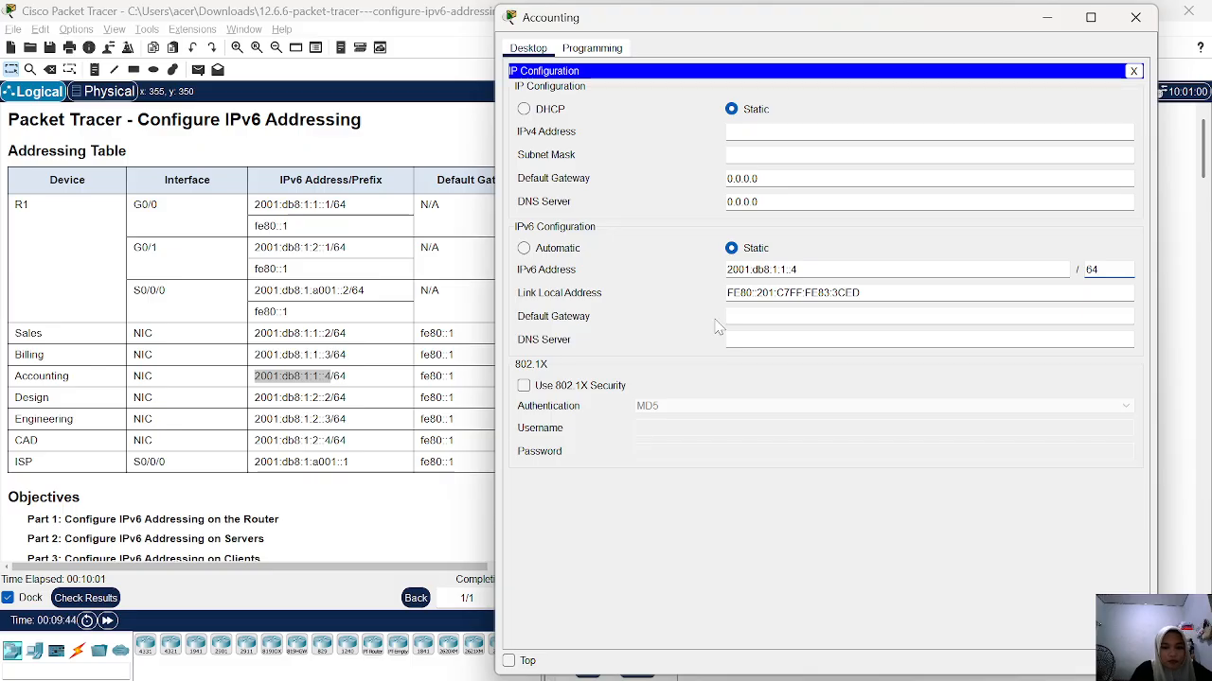
# Step: Set the Accounting server's IPv6 default gateway to fe80::1 and close its window
pyautogui.click(778, 316)
pyautogui.write('fe')
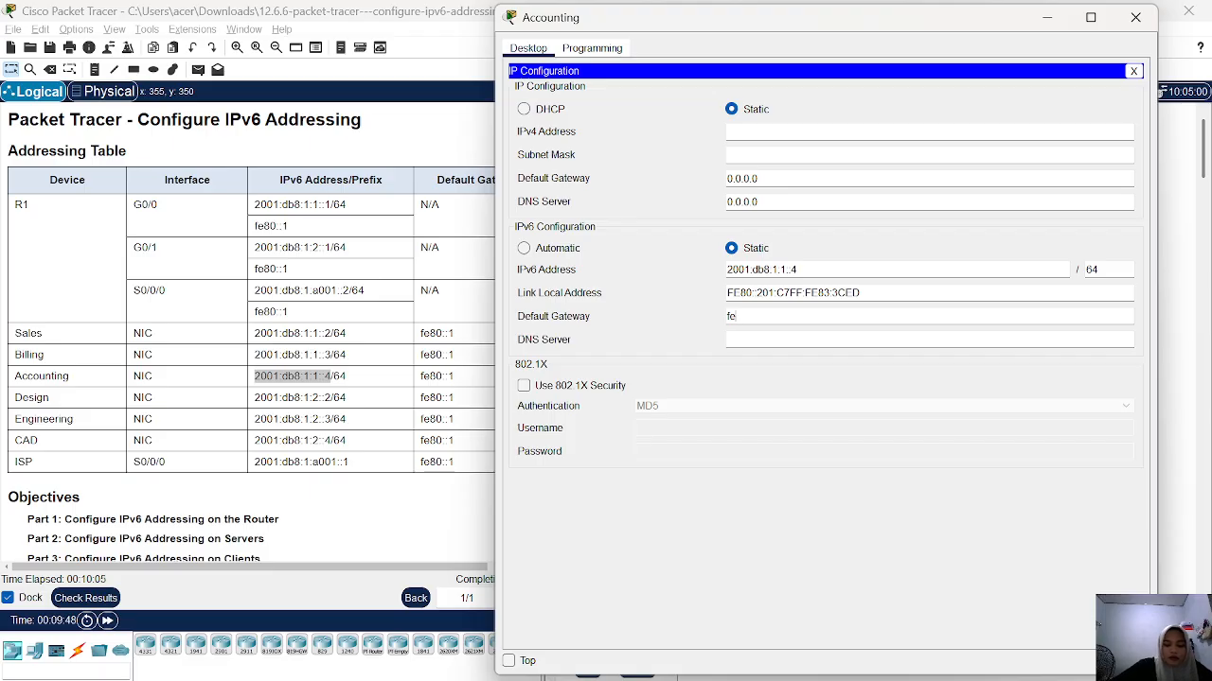
pyautogui.write('80::')
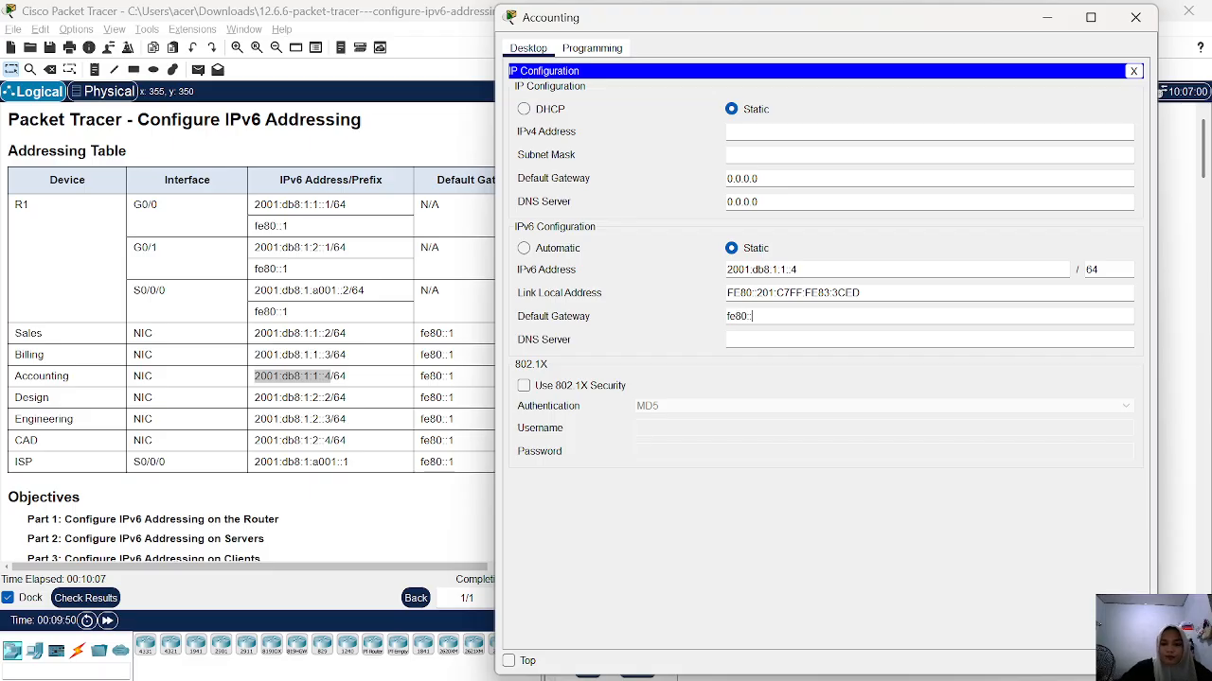
pyautogui.write('1')
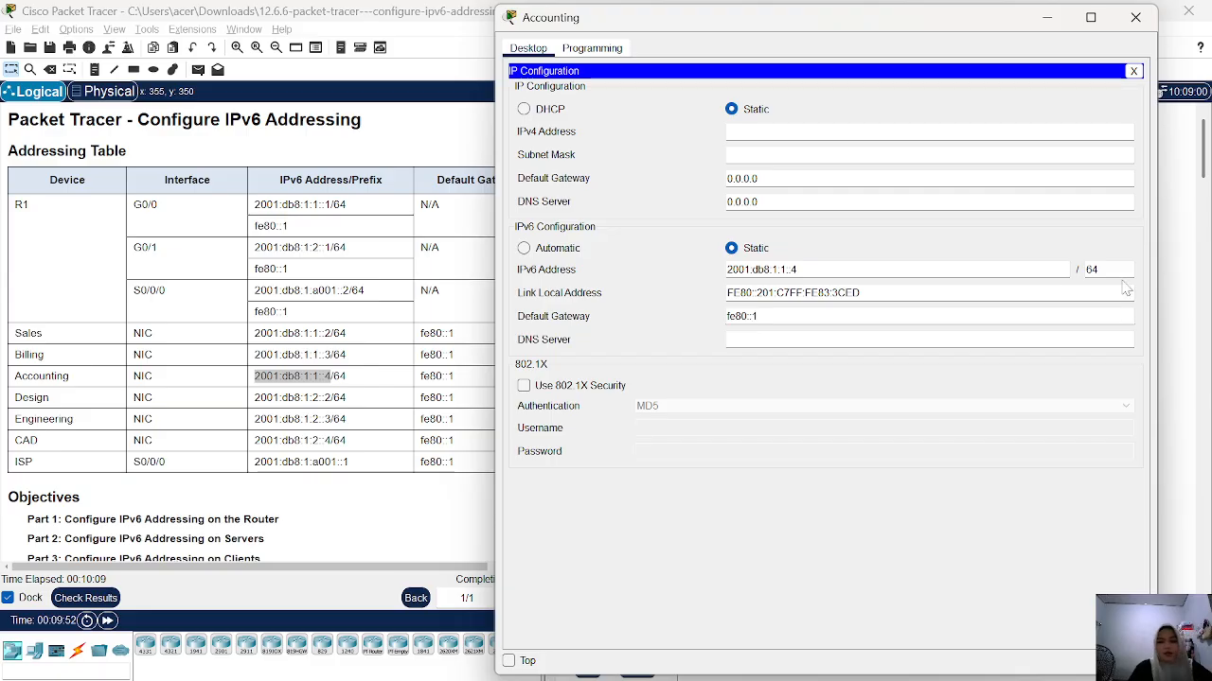
pyautogui.click(1135, 17)
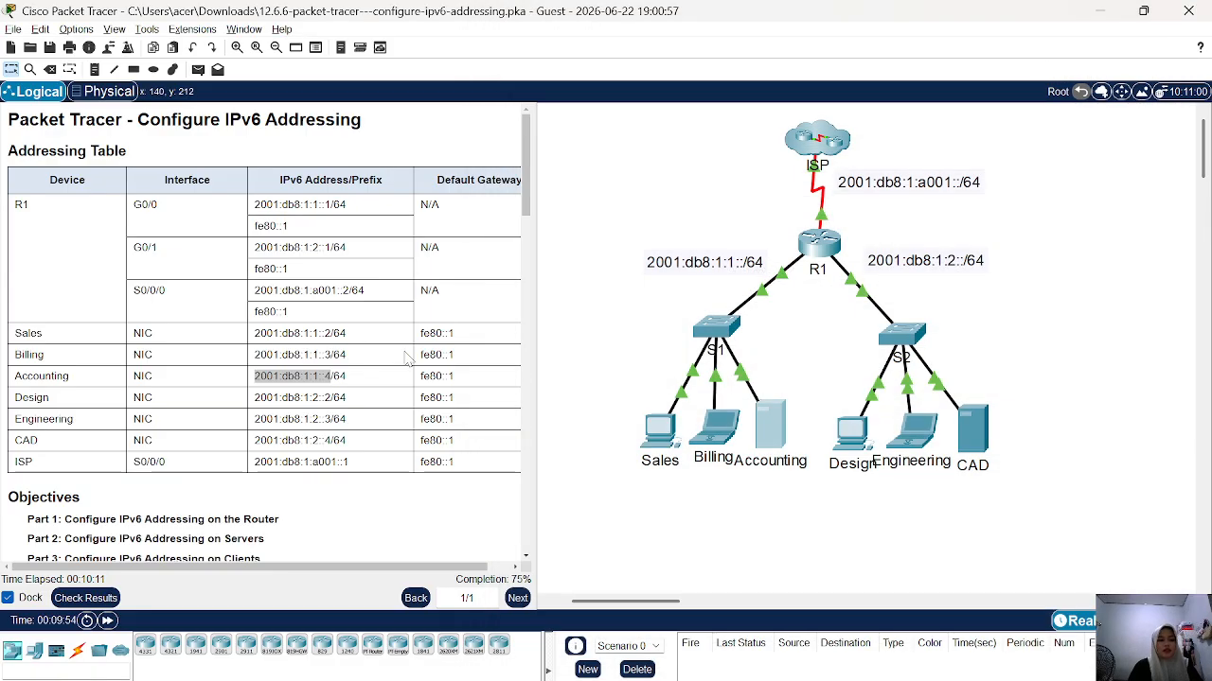
# Step: Review the instructions for Part 2 Step 2 on the CAD server and open the CAD server's IP Configuration
pyautogui.scroll(-15, 405, 357)
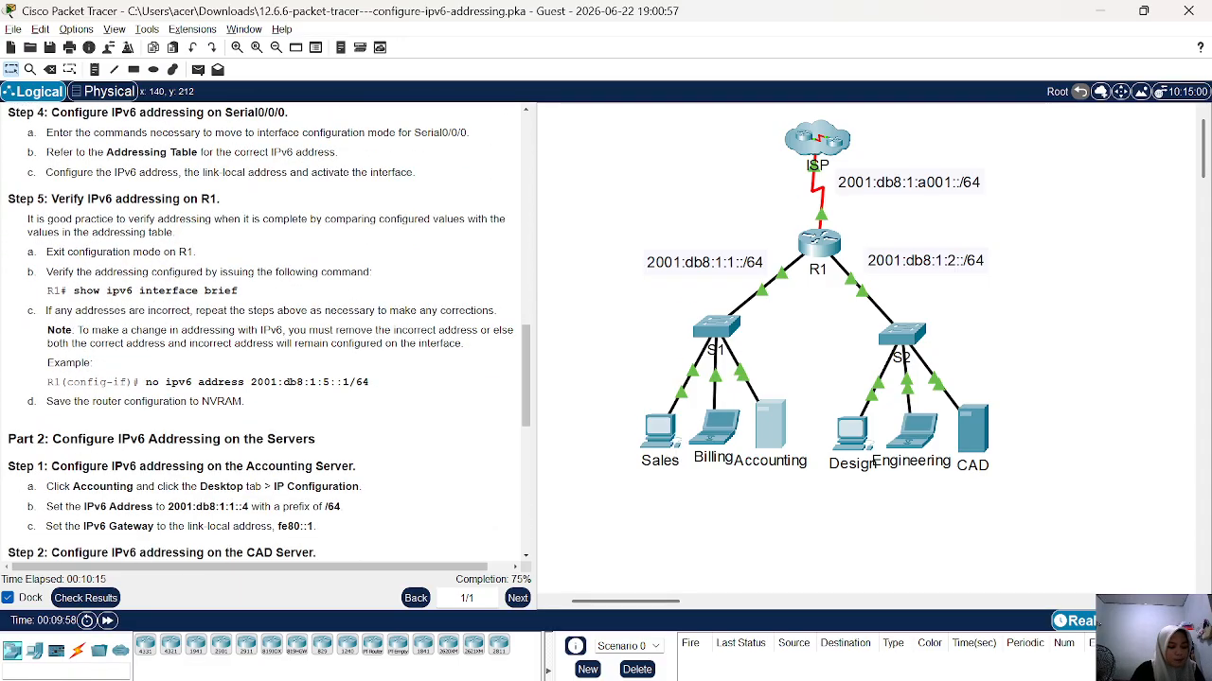
pyautogui.scroll(-2, 272, 409)
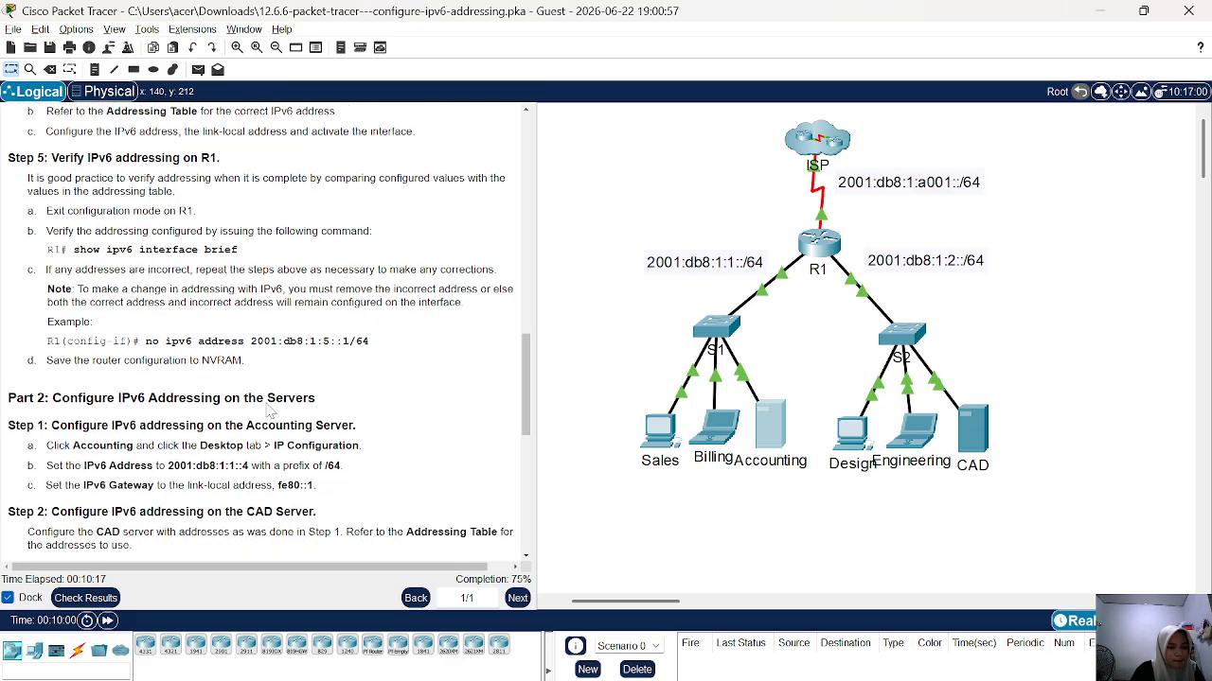
pyautogui.scroll(-6, 325, 496)
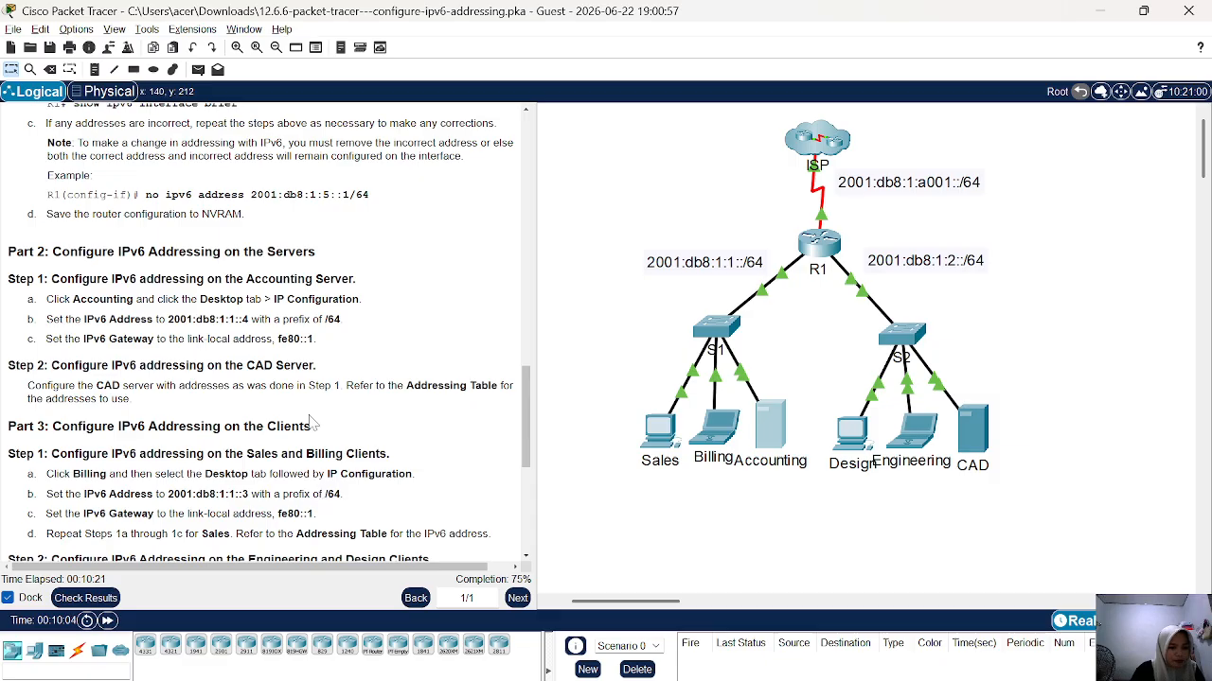
pyautogui.scroll(-4, 265, 331)
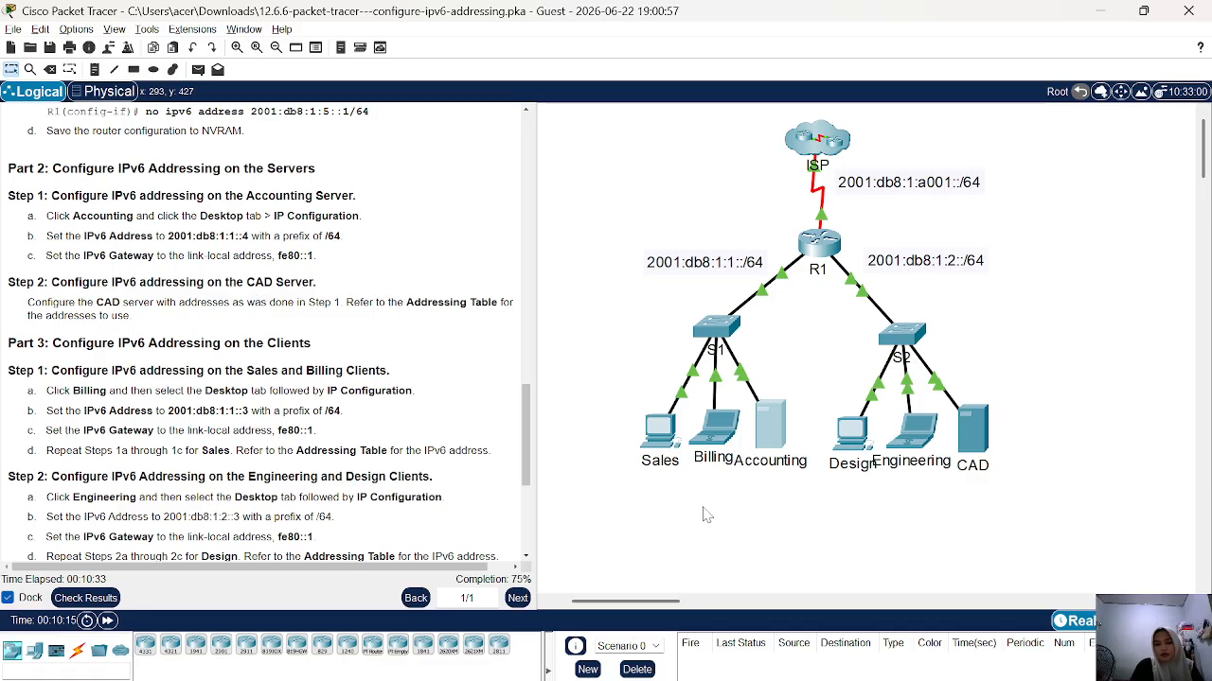
pyautogui.click(973, 429)
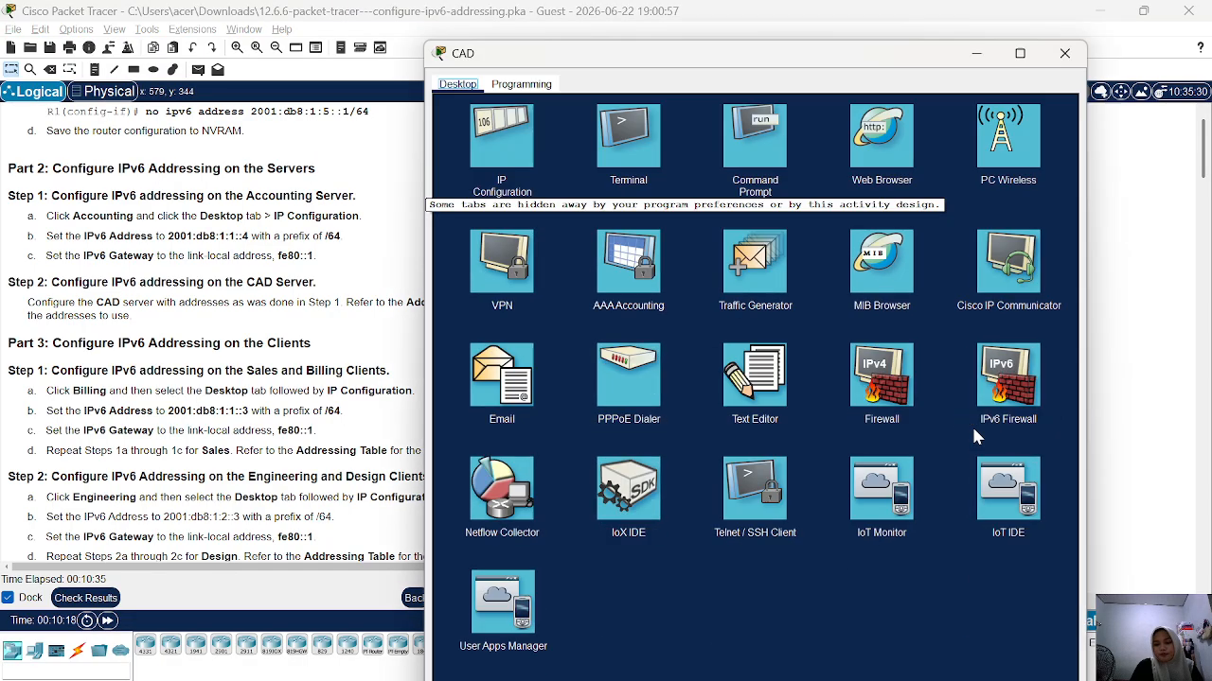
pyautogui.click(500, 133)
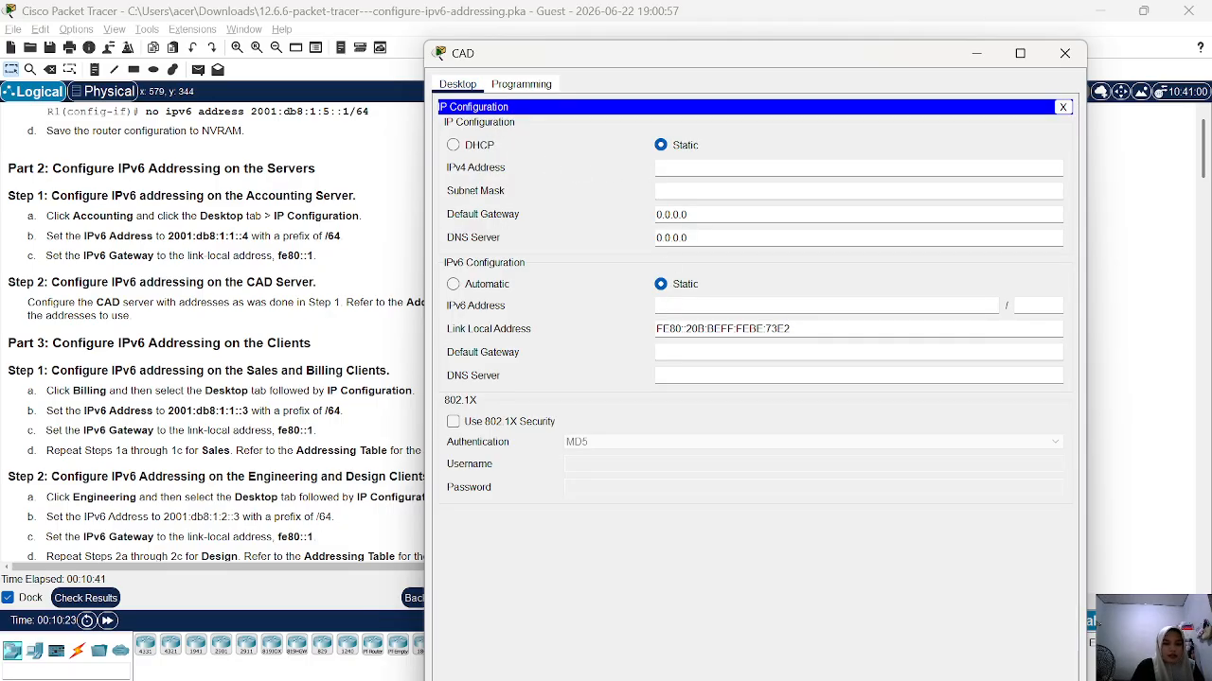
# Step: Set the CAD server's IPv6 address to 2001:db8:1:2::4 by pasting the copied Accounting address and adapting its subnet digit
pyautogui.click(656, 305)
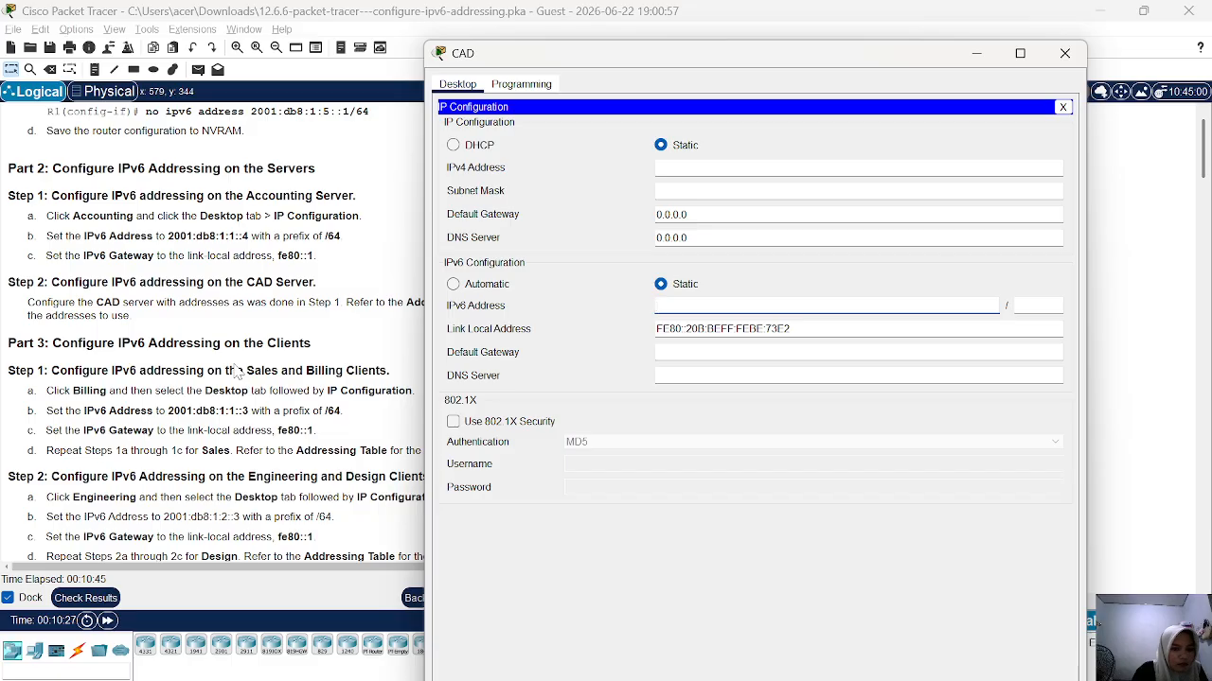
pyautogui.scroll(1, 235, 378)
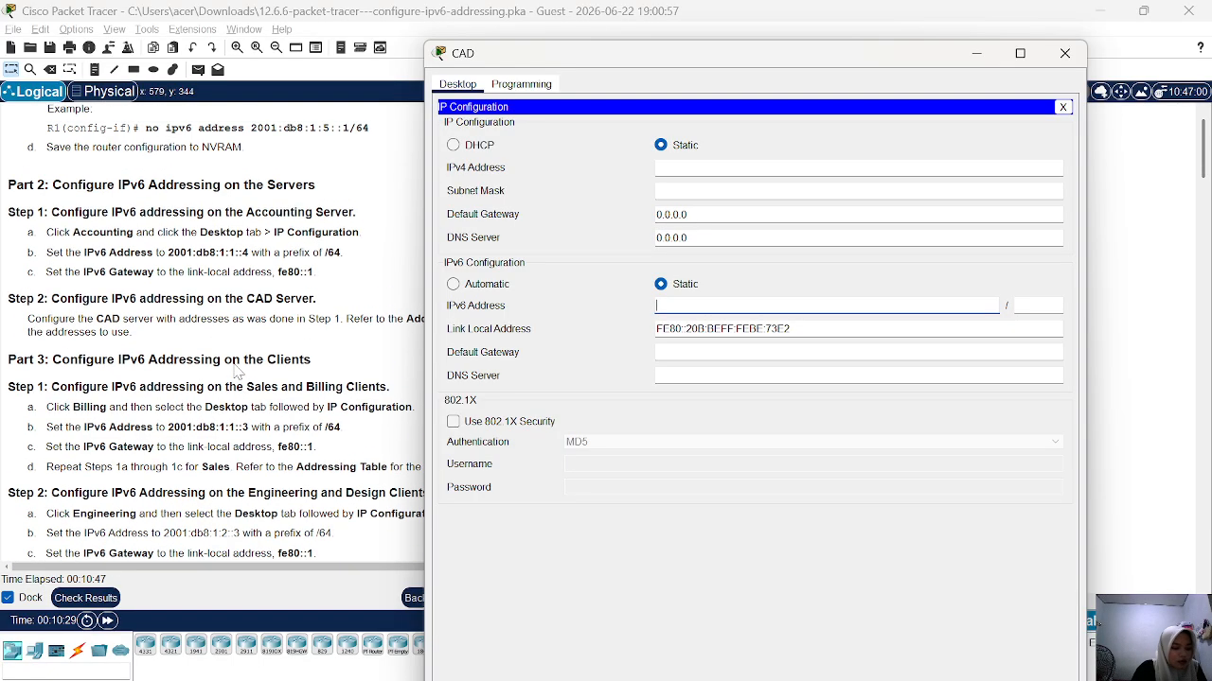
pyautogui.click(670, 305)
pyautogui.write('2001:db8:1:1::4')
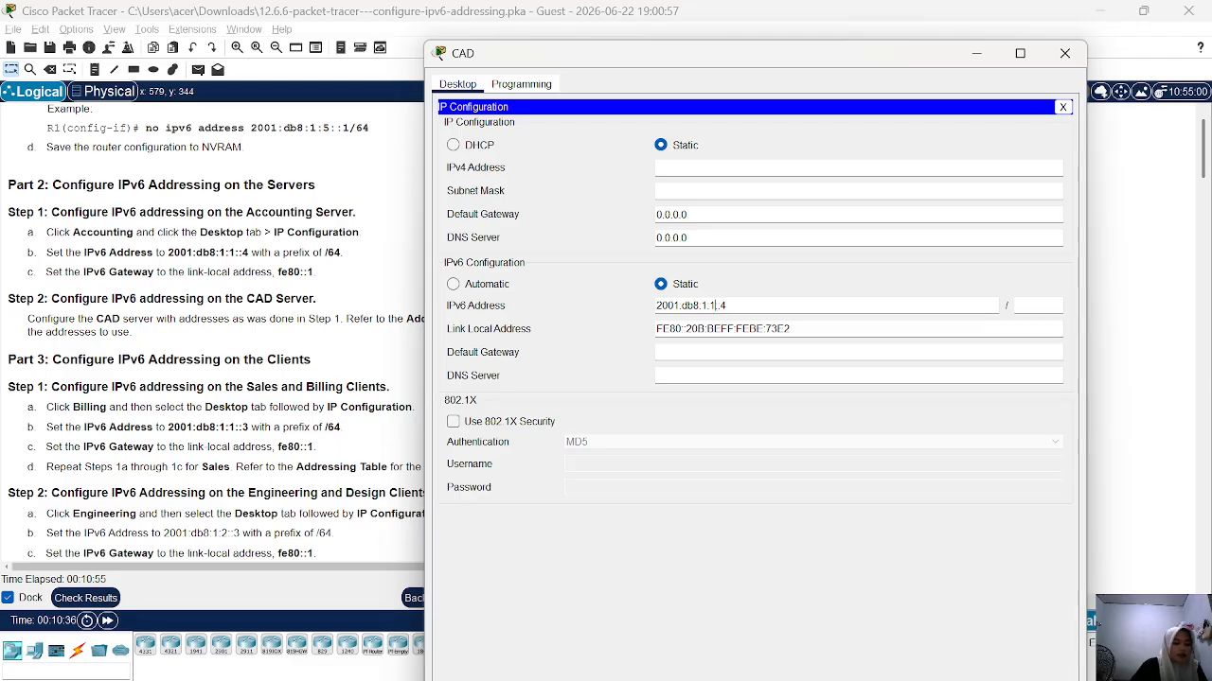
pyautogui.press('BackSpace')
pyautogui.press('BackSpace')
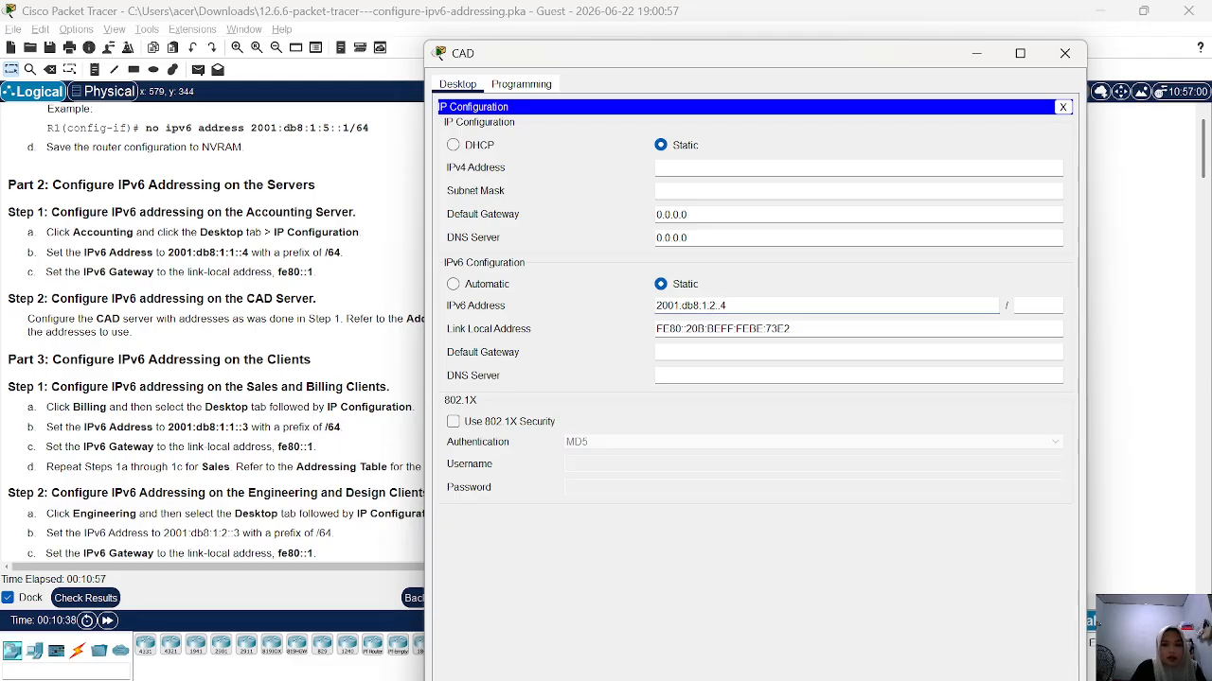
# Step: Set the CAD server's IPv6 prefix length to 64 and default gateway to fe80::1, closing its window when done
pyautogui.click(1022, 304)
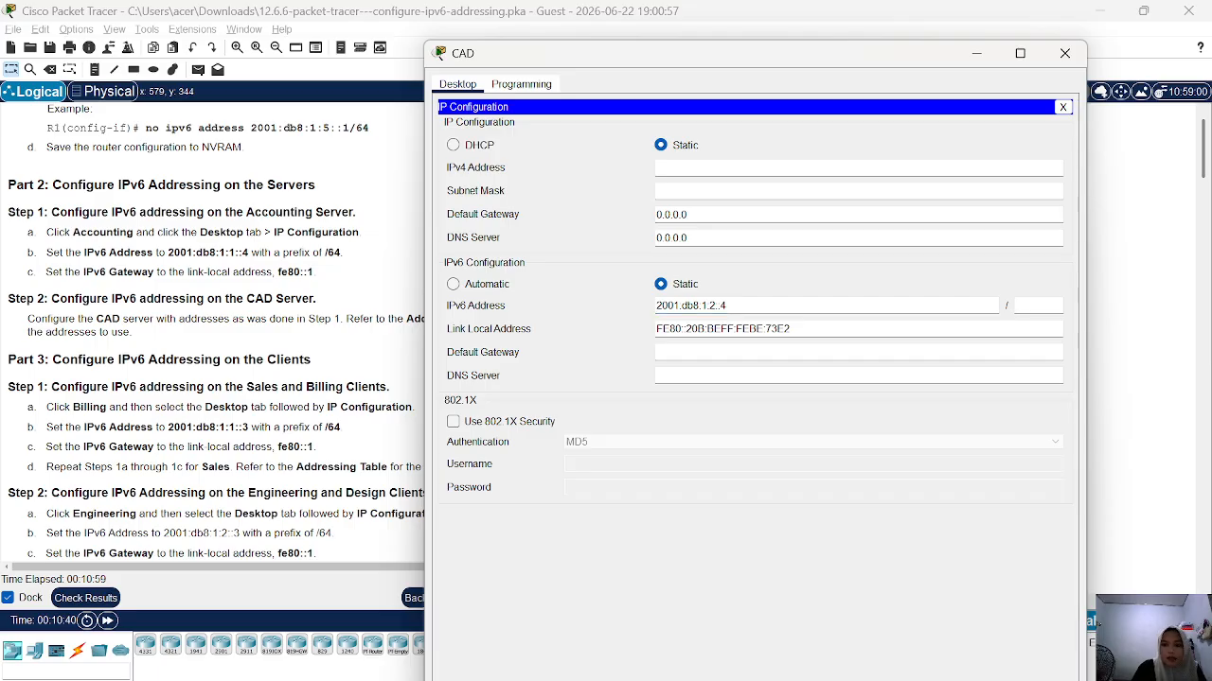
pyautogui.write('64')
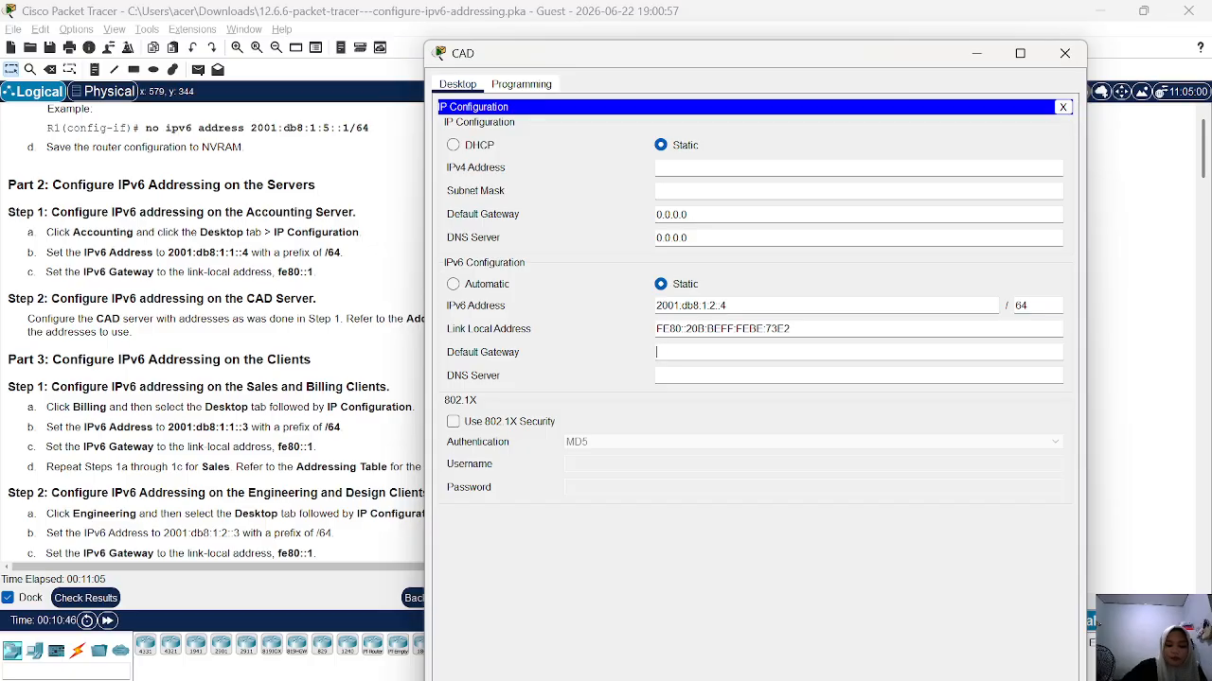
pyautogui.write('fe80::1')
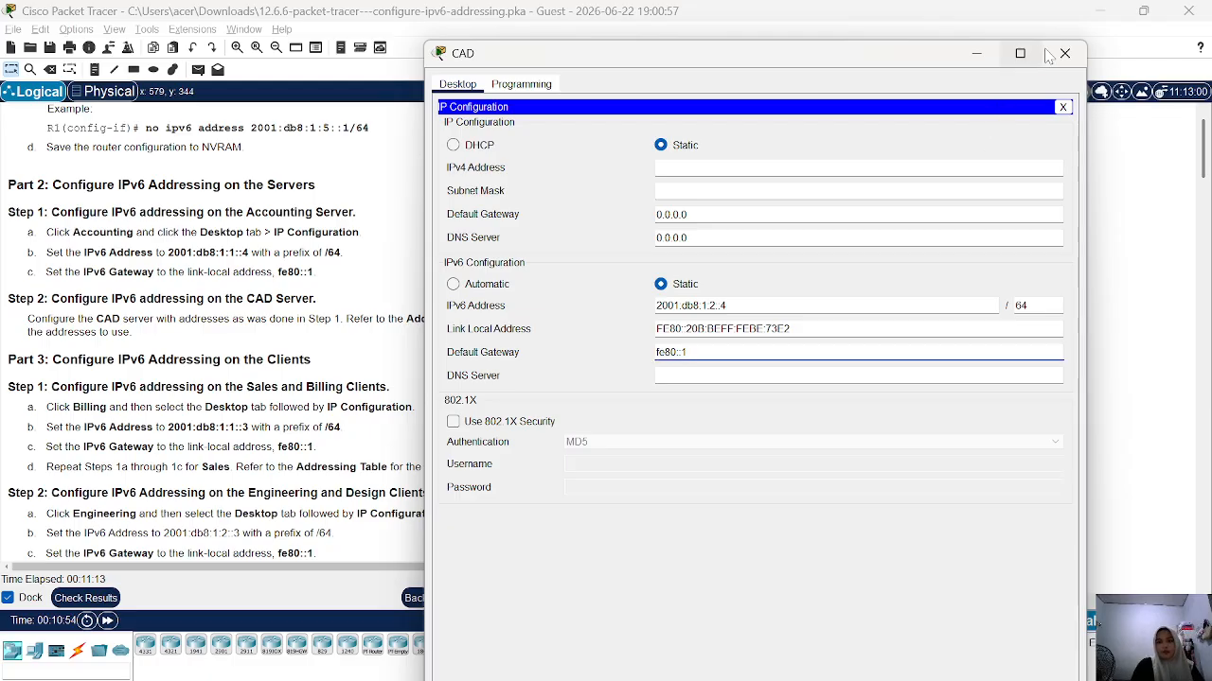
pyautogui.click(1067, 52)
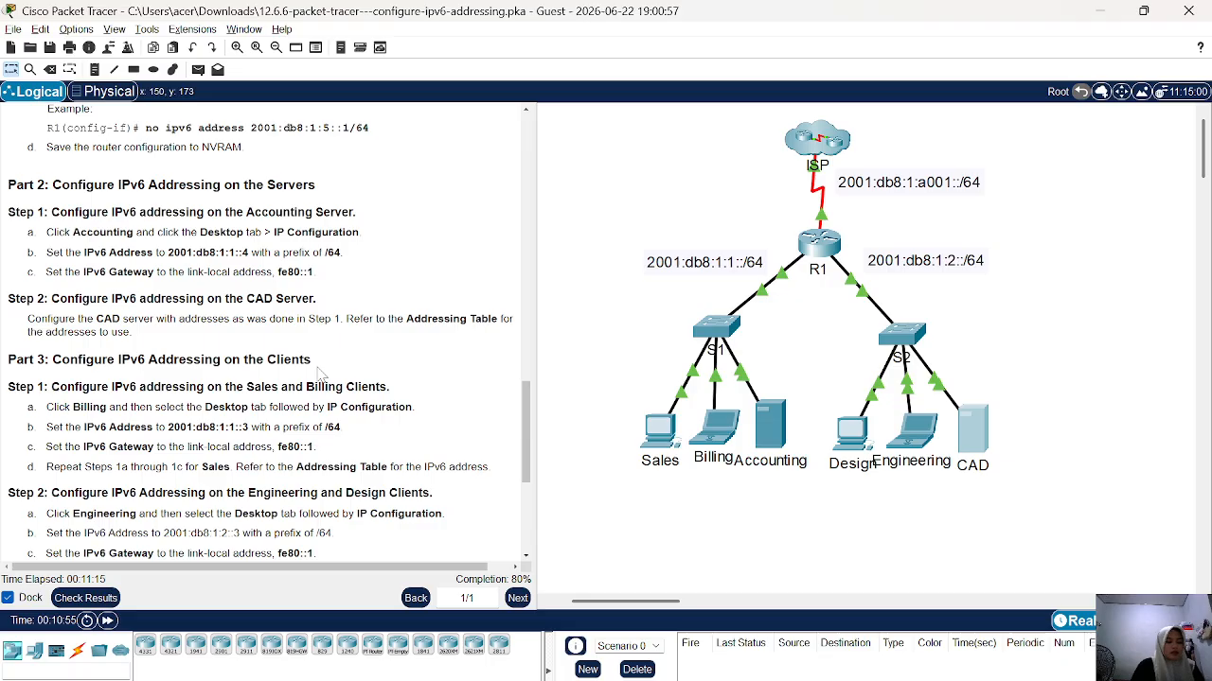
# Step: Read the Part 3 client instructions and open the Sales PC's IP Configuration, keeping its window clear of the instructions
pyautogui.scroll(-3, 320, 374)
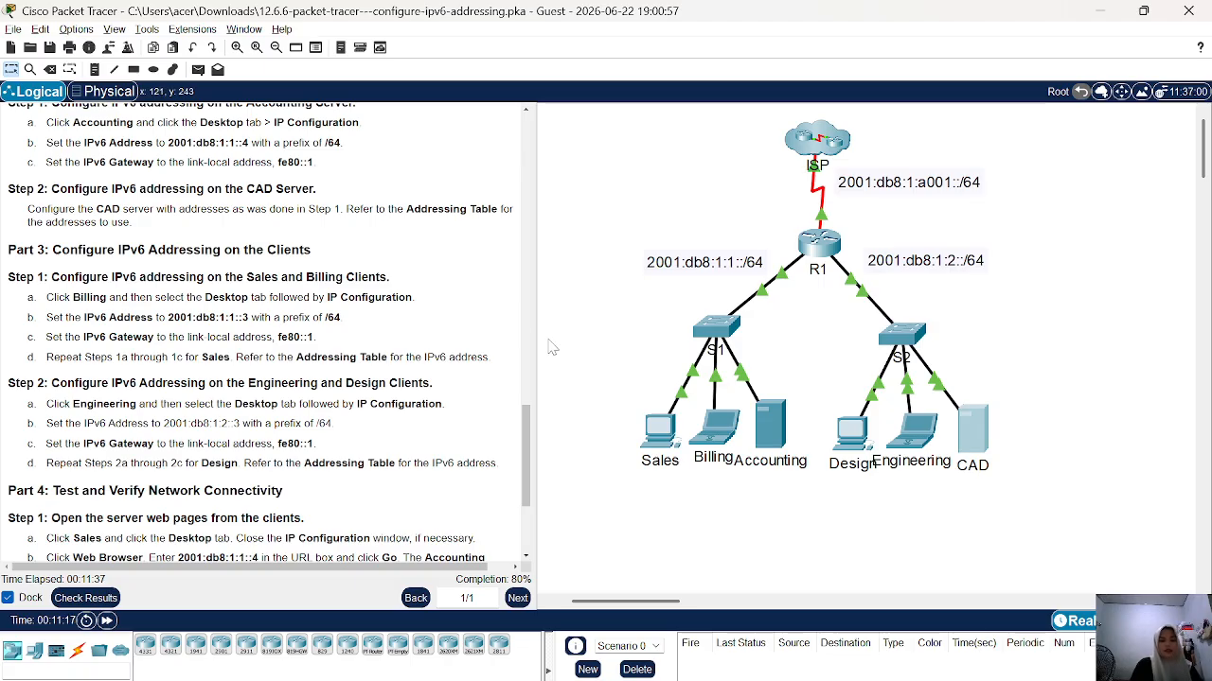
pyautogui.click(662, 434)
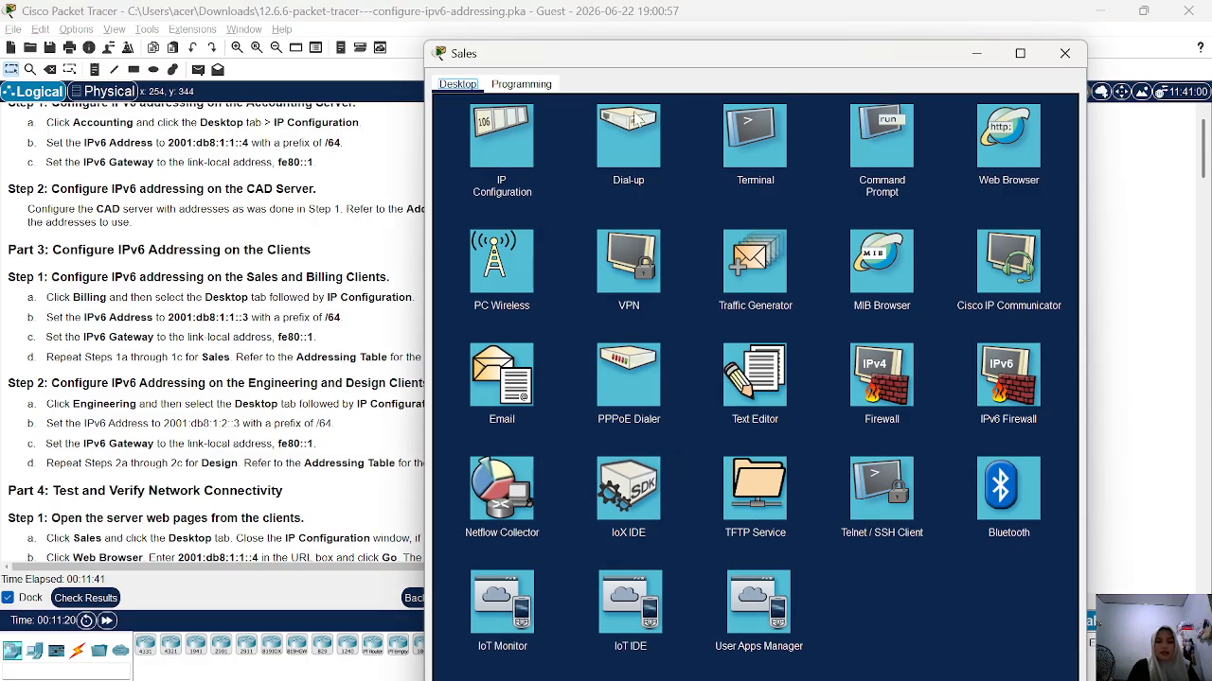
pyautogui.moveTo(622, 53); pyautogui.dragTo(764, 37)
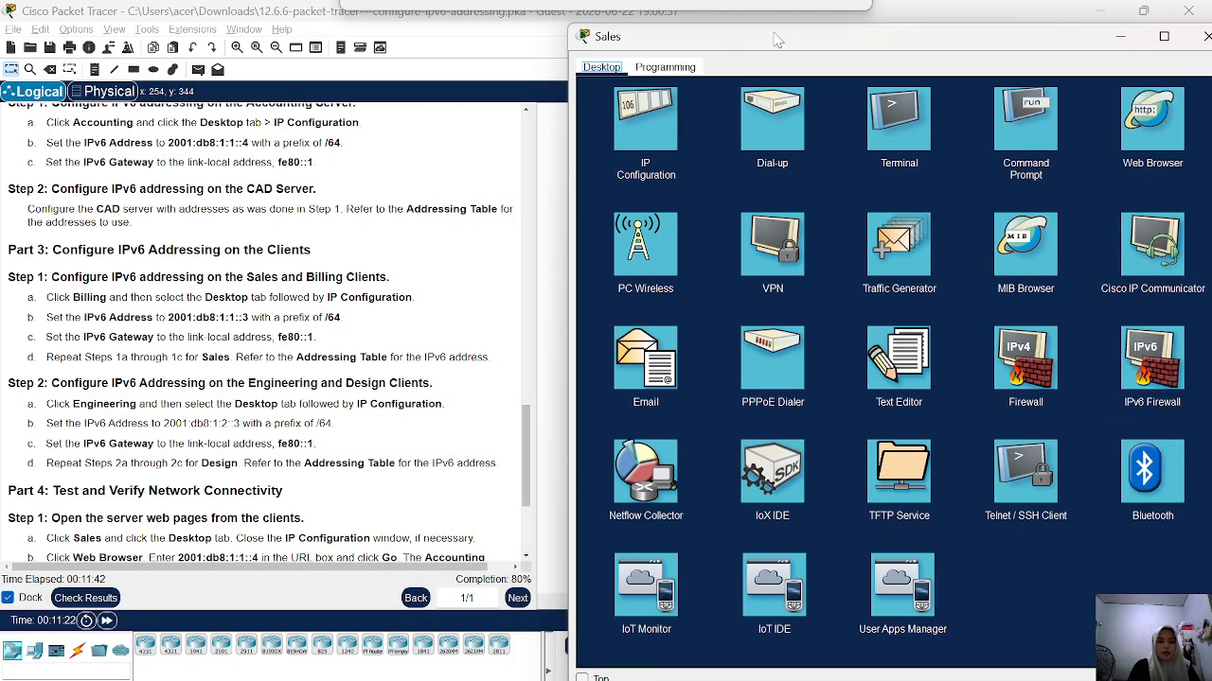
pyautogui.click(643, 138)
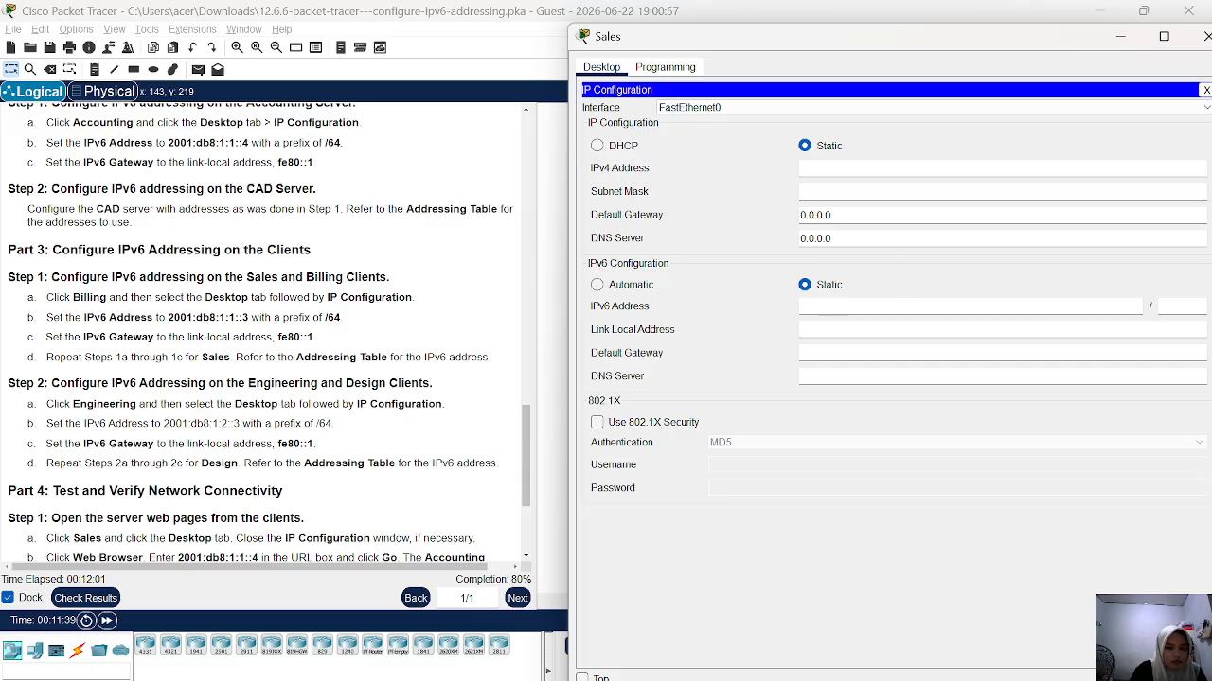
# Step: Set the Sales PC's IPv6 address to 2001:db8:1:1::2 with a prefix length of 64
pyautogui.click(829, 305)
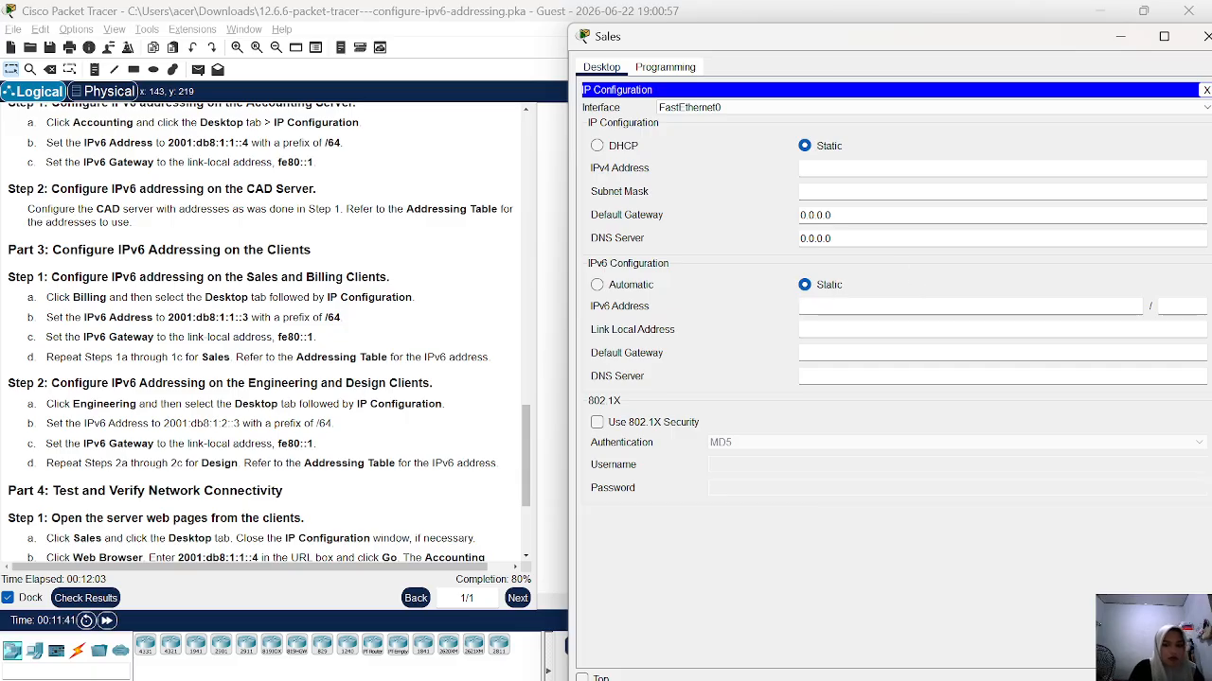
pyautogui.write('2001:db8:1:1::4')
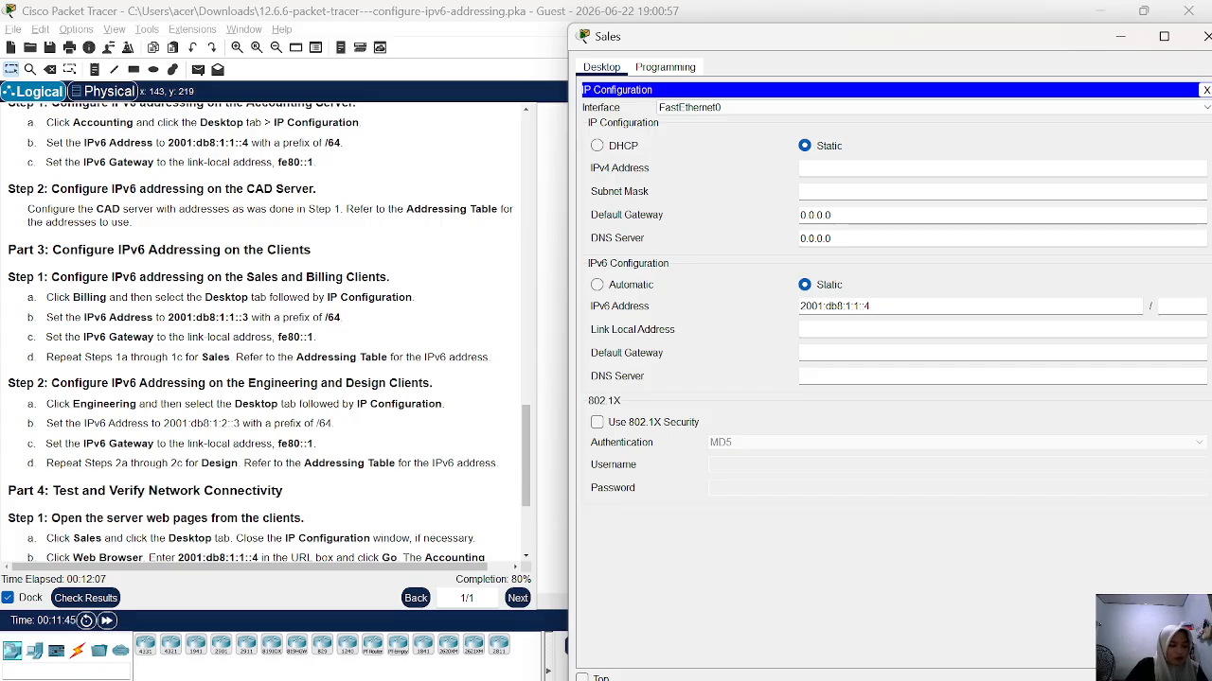
pyautogui.press('BackSpace')
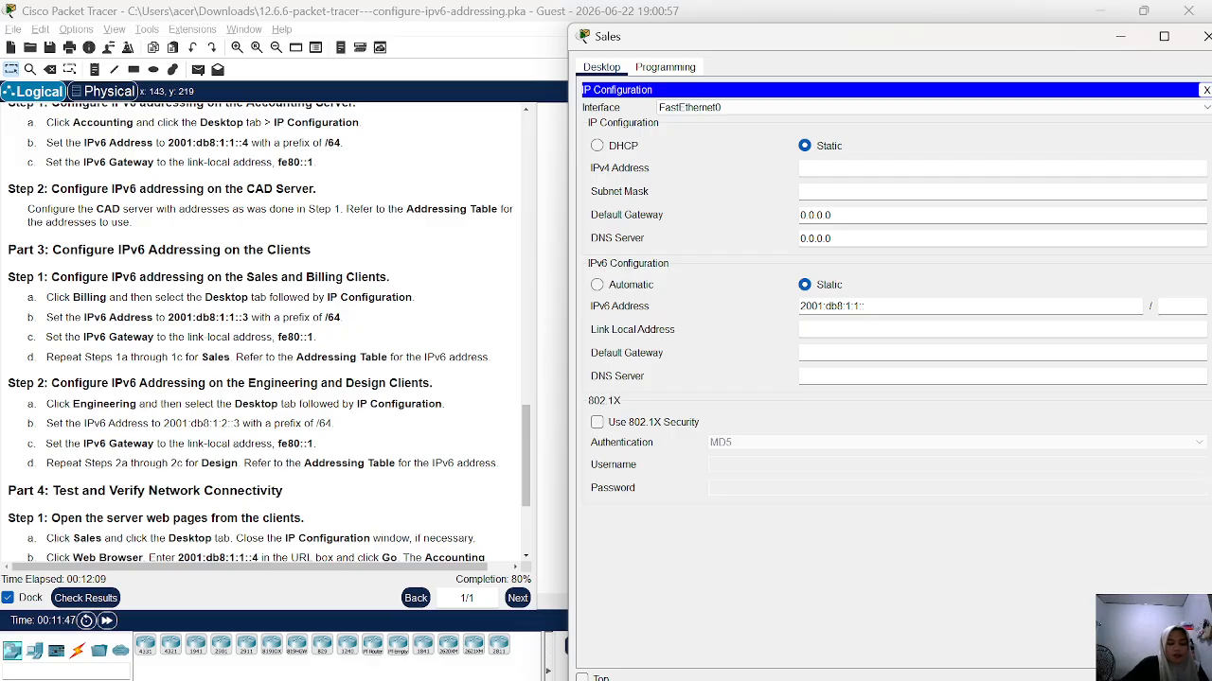
pyautogui.write('2')
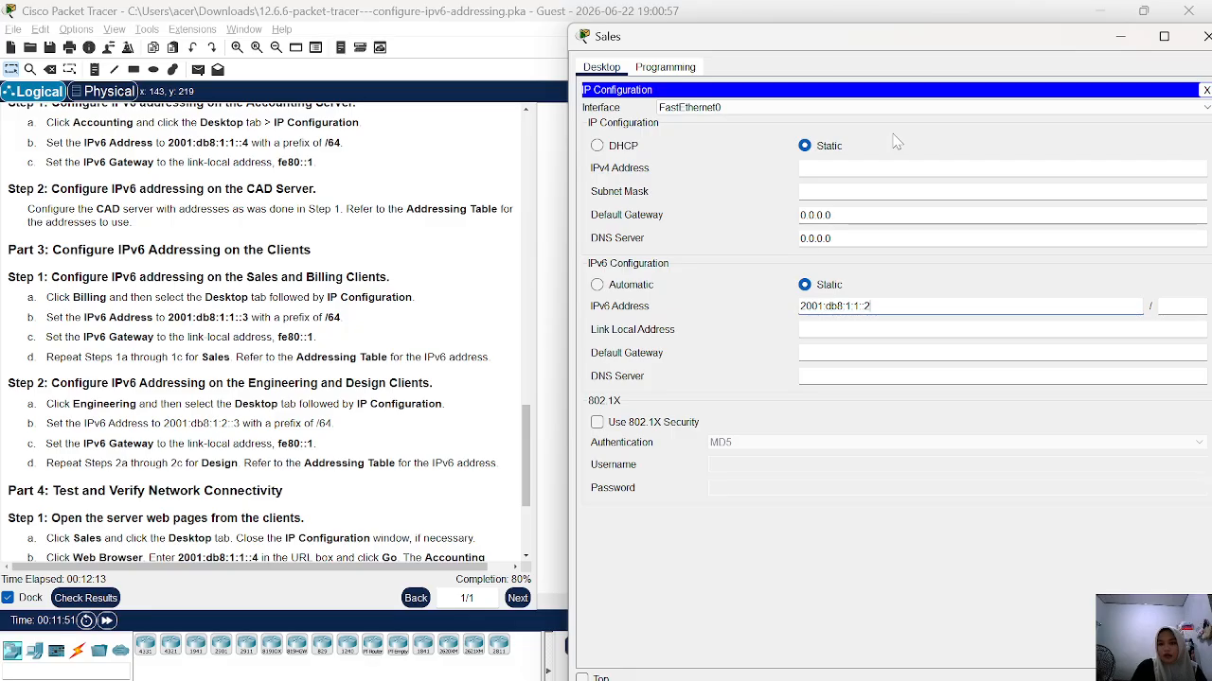
pyautogui.moveTo(869, 38); pyautogui.dragTo(784, 25)
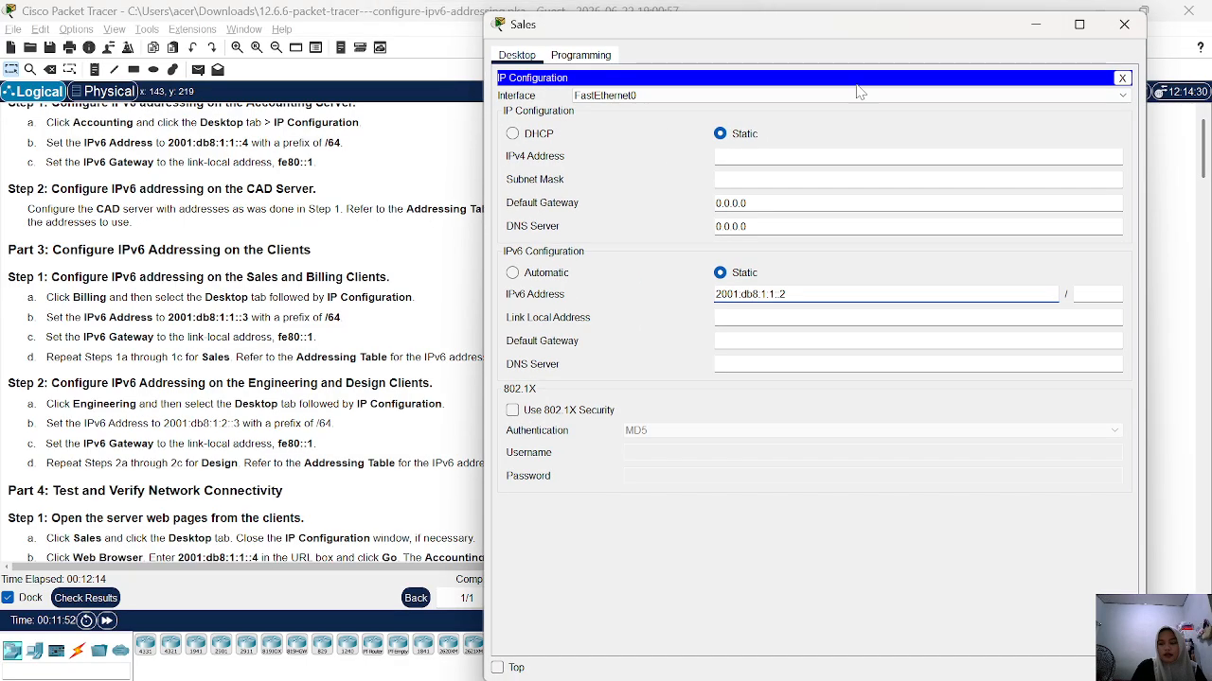
pyautogui.click(1093, 295)
pyautogui.write('64')
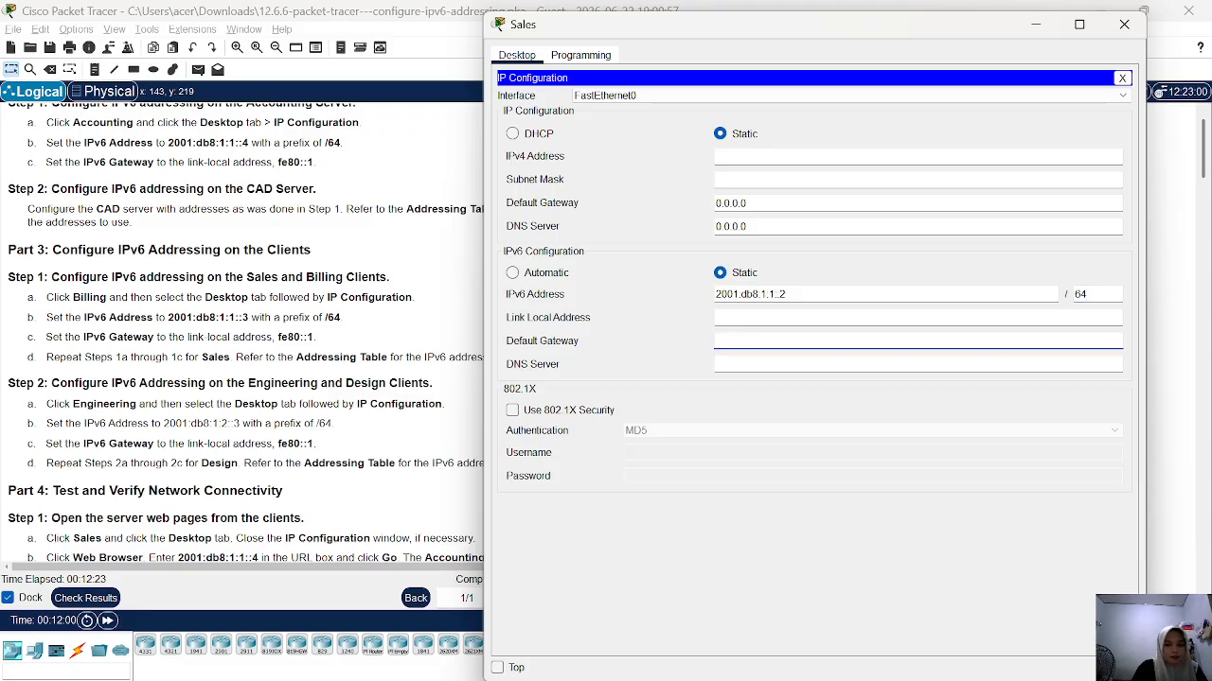
# Step: Set the Sales PC's IPv6 default gateway to fe80::1 and close its window
pyautogui.click(719, 317)
pyautogui.click(719, 340)
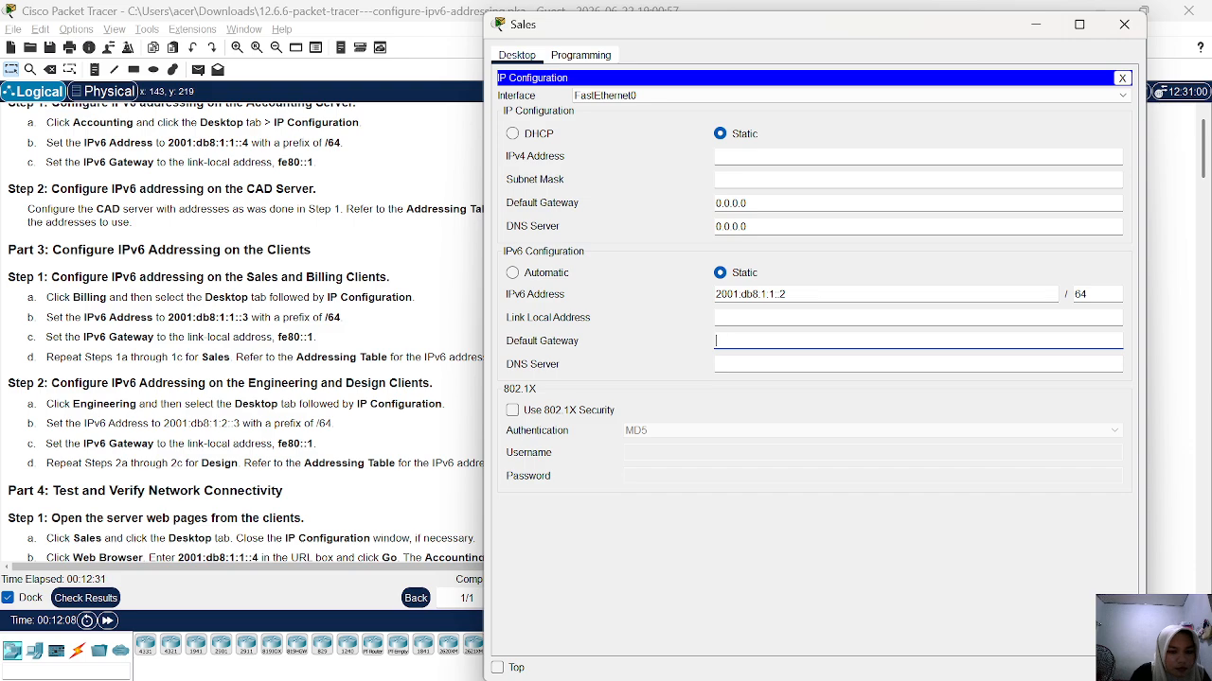
pyautogui.write('fe')
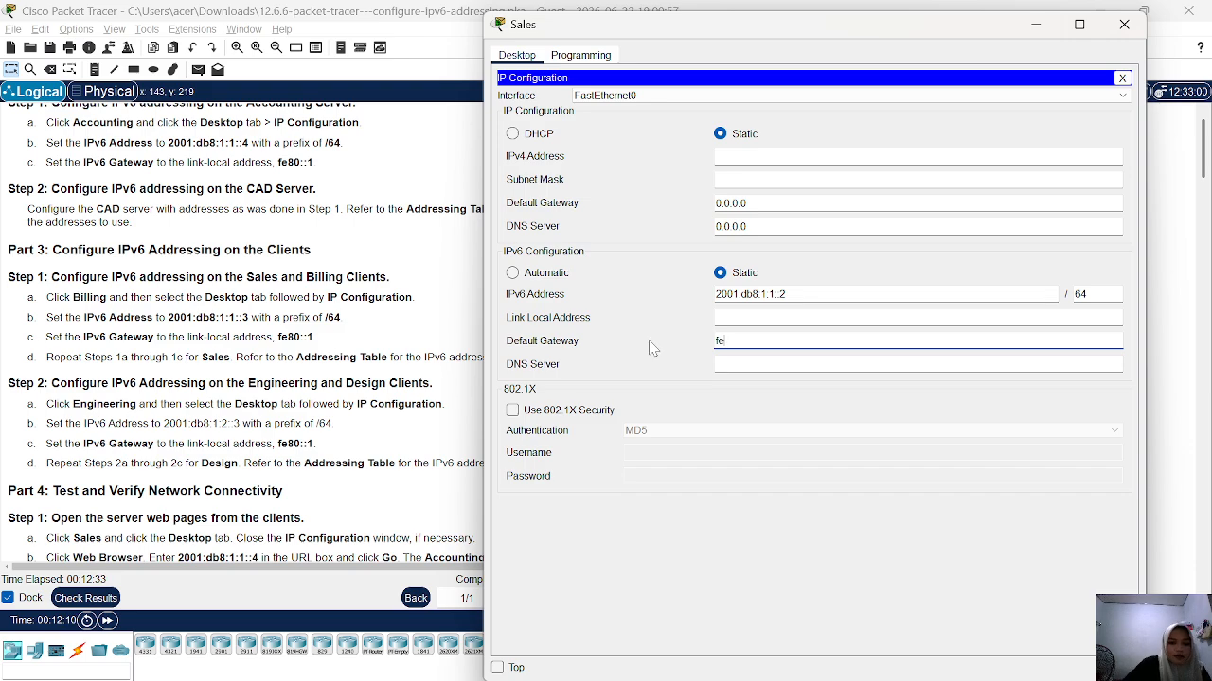
pyautogui.write('8')
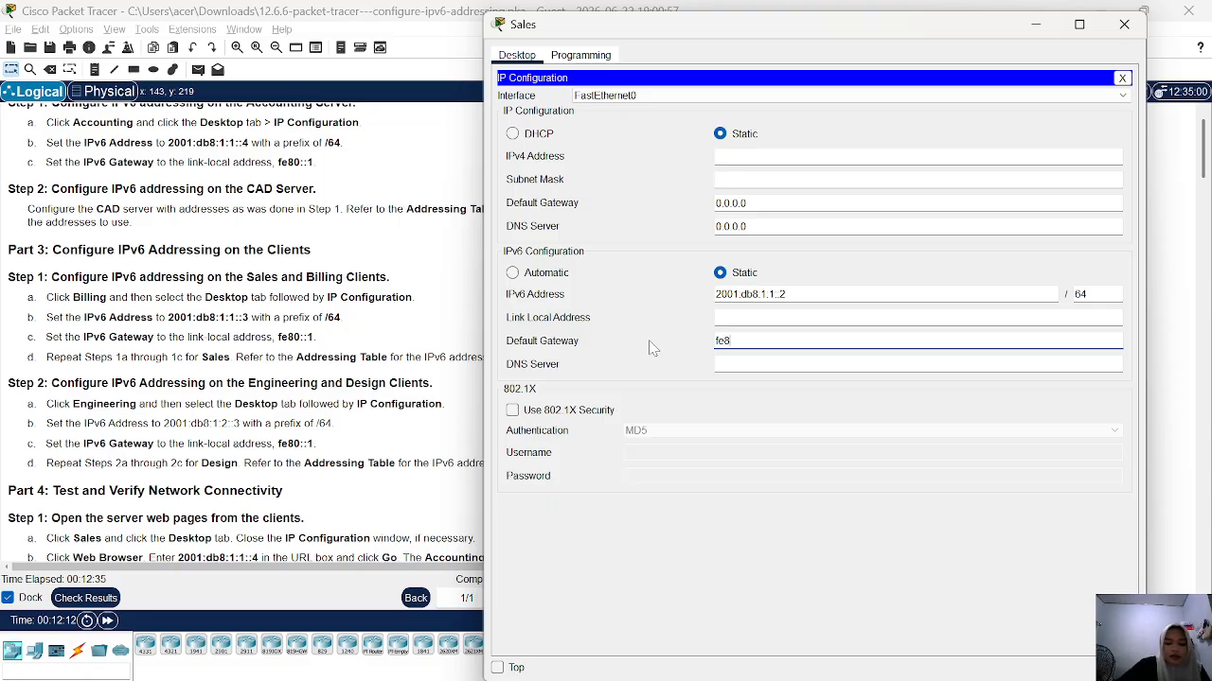
pyautogui.write('0::1')
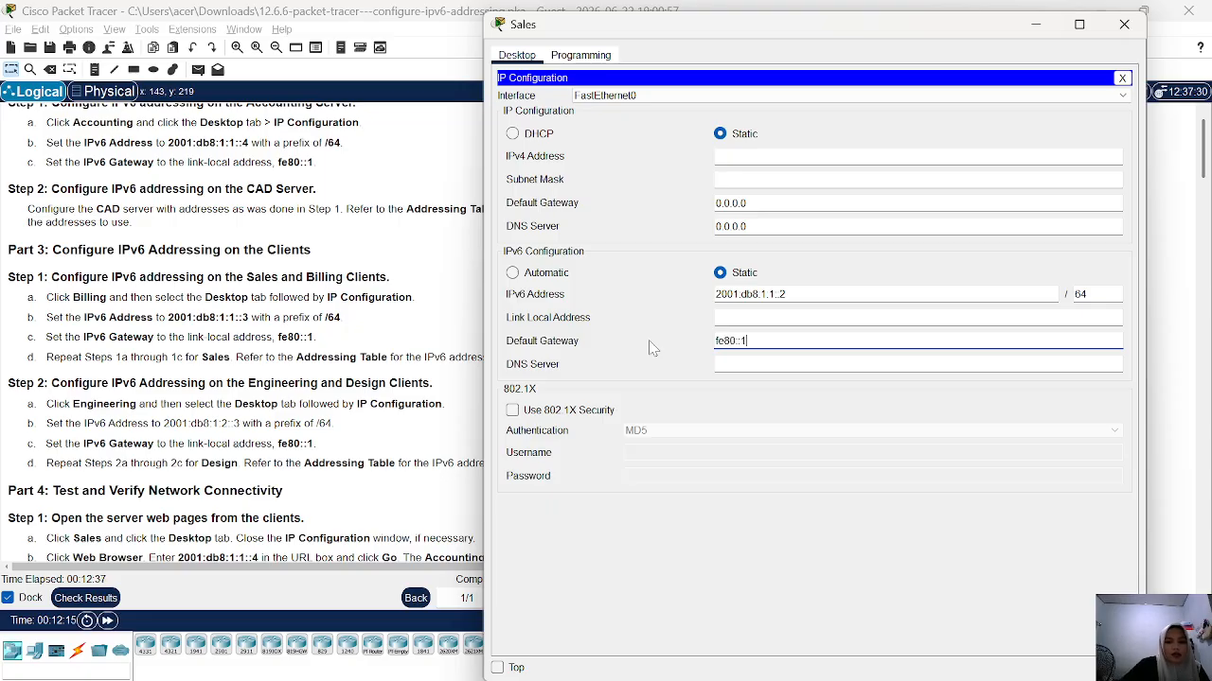
pyautogui.click(1124, 26)
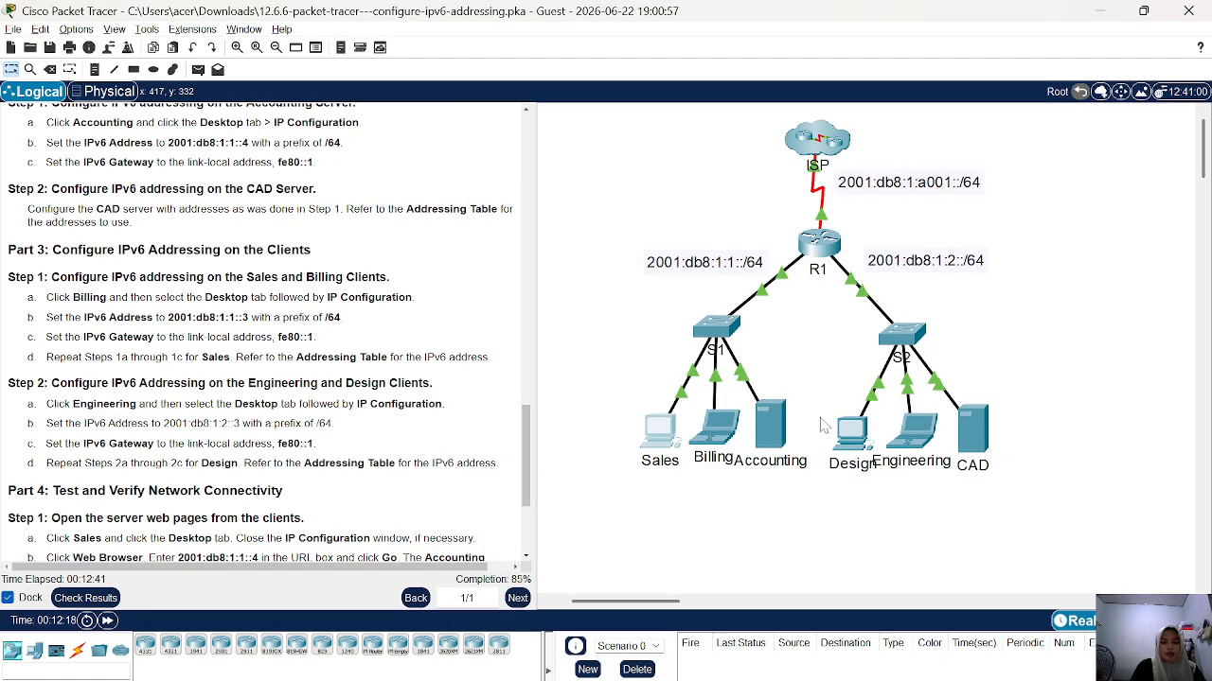
# Step: Open the Billing laptop's IP Configuration, positioning its window so the Part 3 instructions stay readable
pyautogui.click(719, 428)
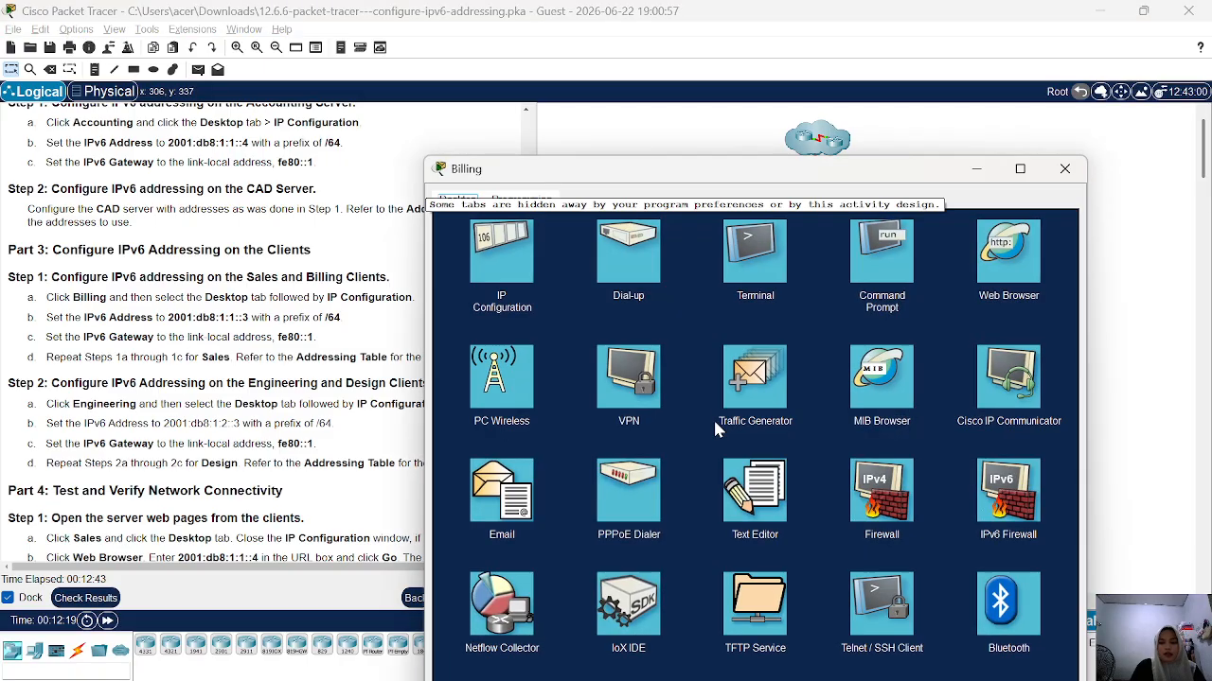
pyautogui.moveTo(694, 180); pyautogui.dragTo(741, 56)
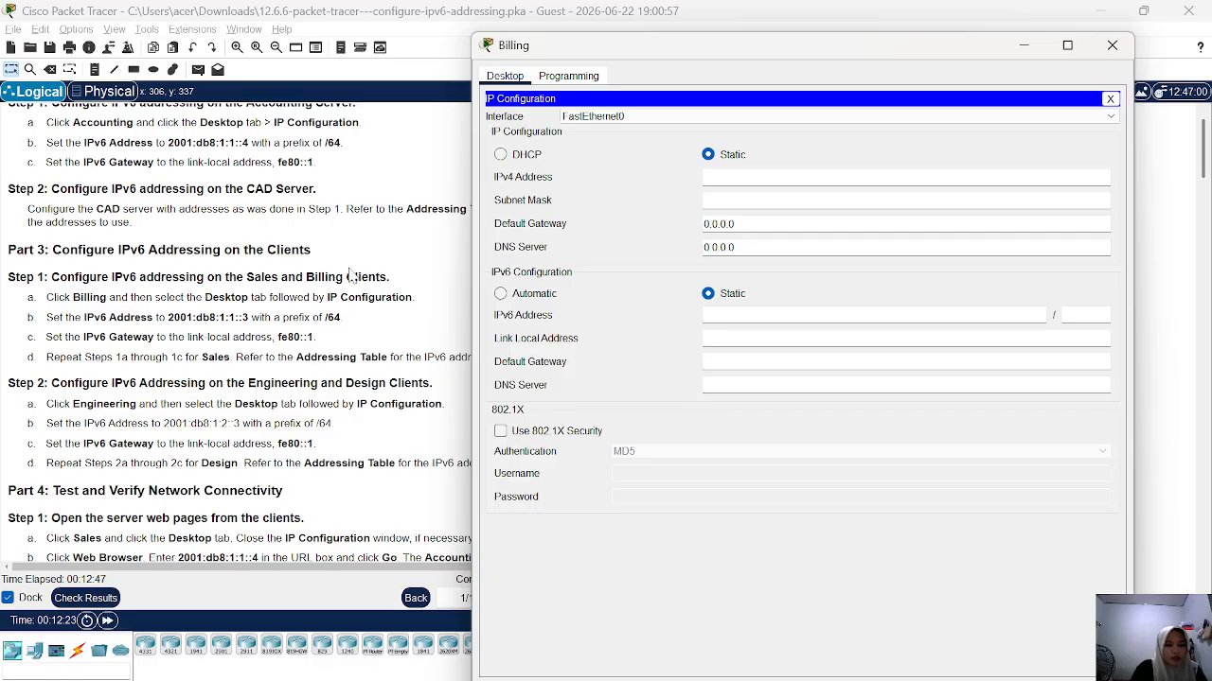
pyautogui.scroll(-2, 239, 363)
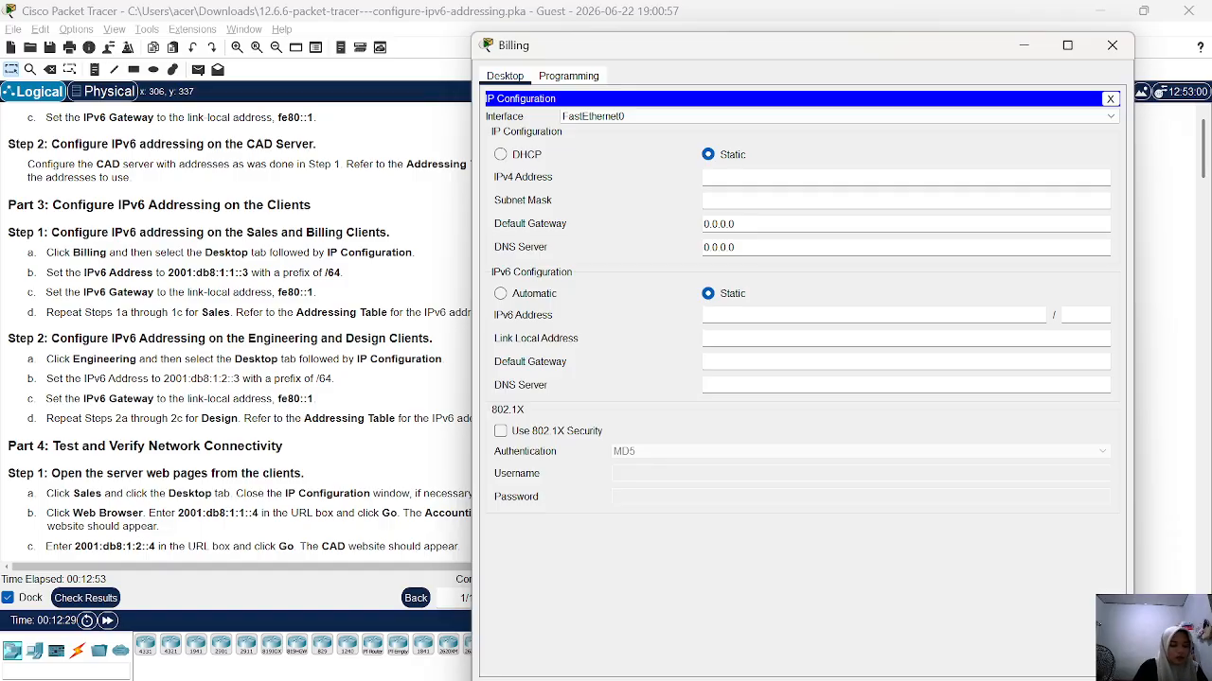
# Step: Set the Billing laptop's IPv6 address to 2001:db8:1:1::3 with prefix length 64 and default gateway fe80::1, and close its window
pyautogui.write('2001:db8:1:1::4')
pyautogui.write('3')
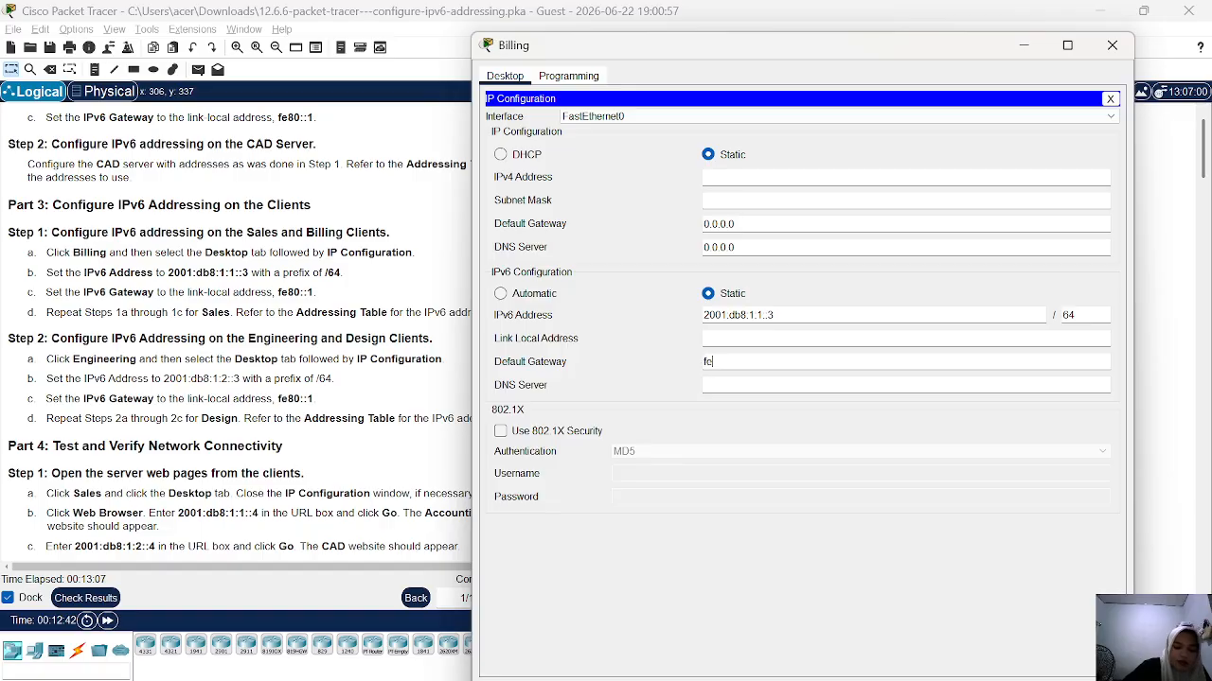
pyautogui.write('fe80')
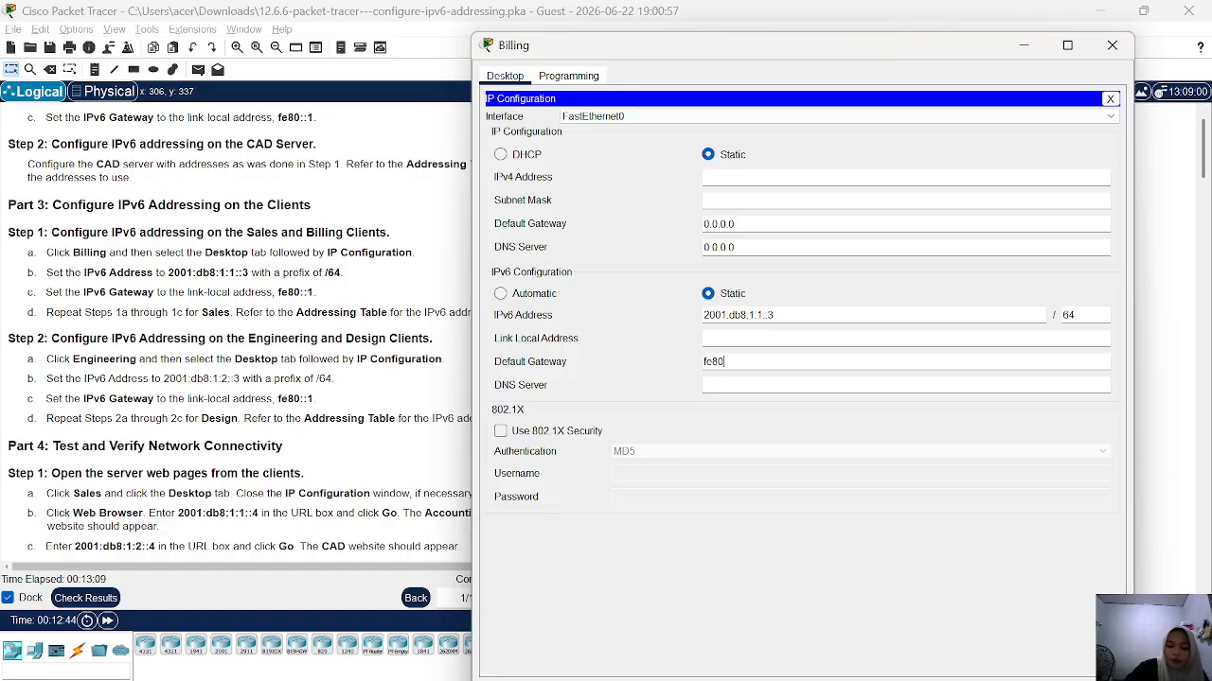
pyautogui.write(':')
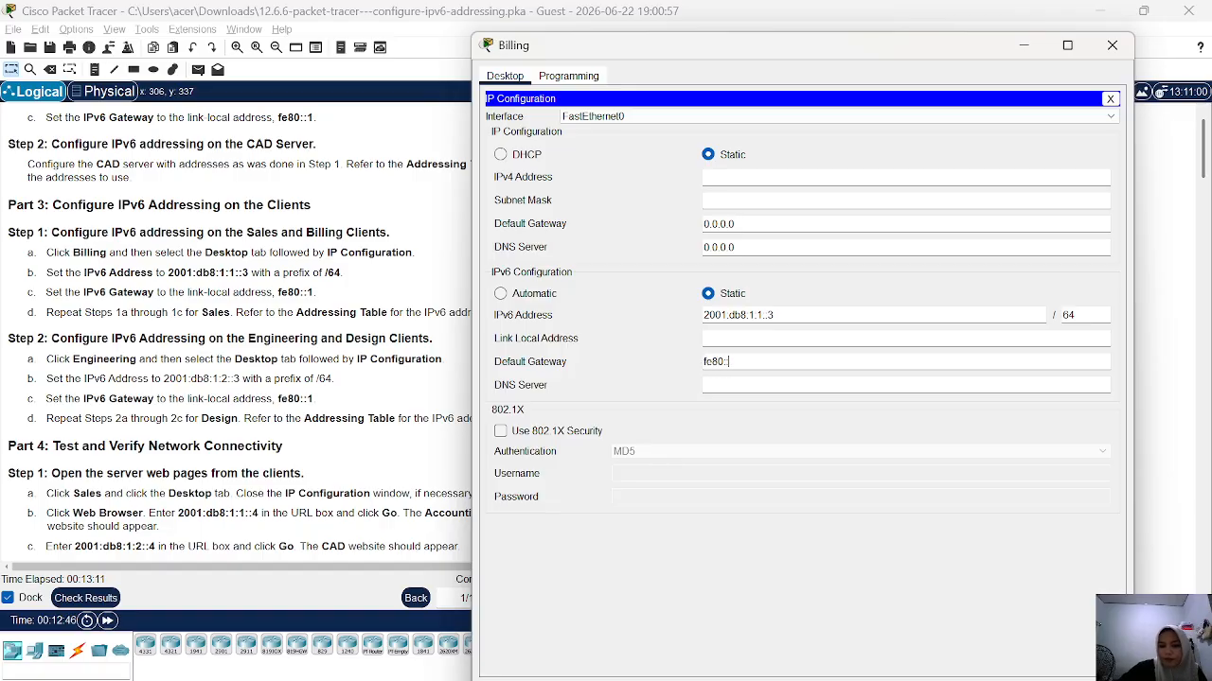
pyautogui.write(':1')
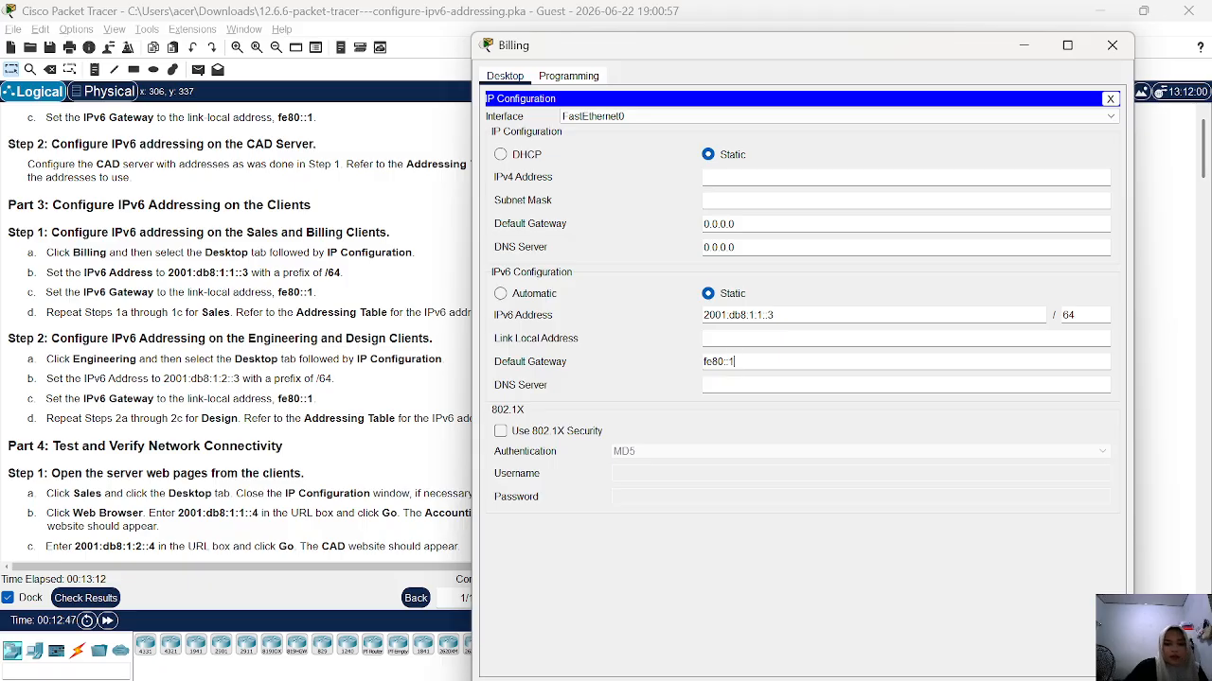
pyautogui.click(1113, 46)
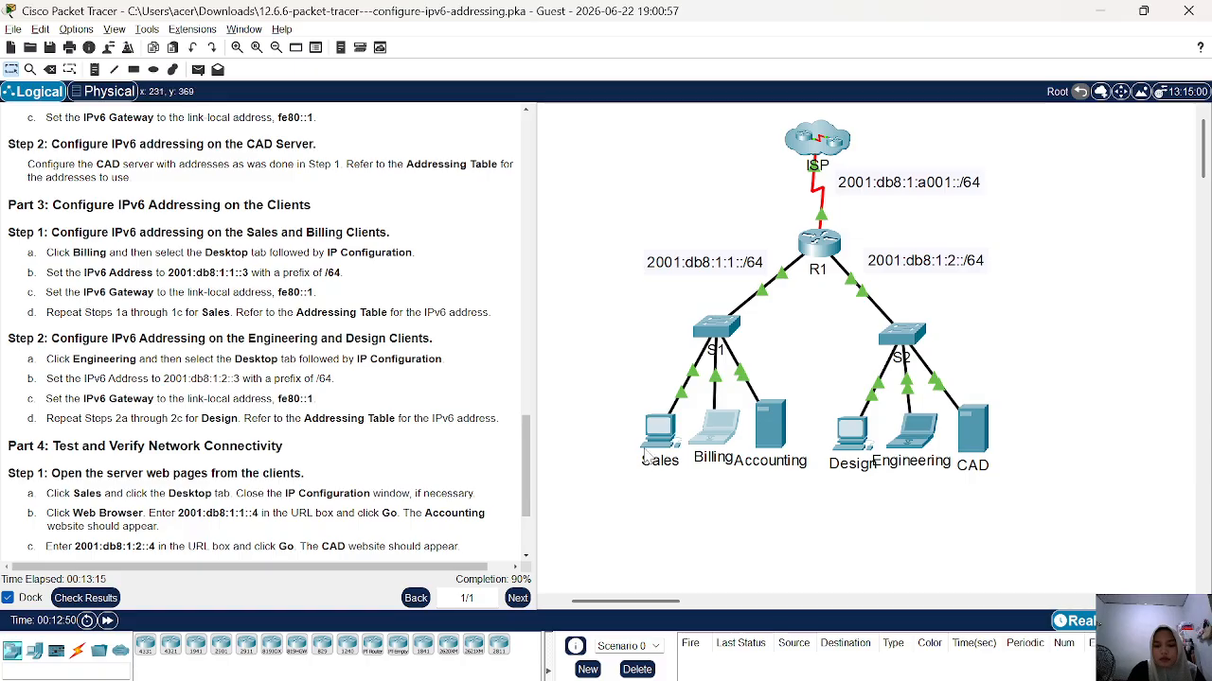
# Step: Review the Sales PC's saved IP Configuration and close its window
pyautogui.click(656, 430)
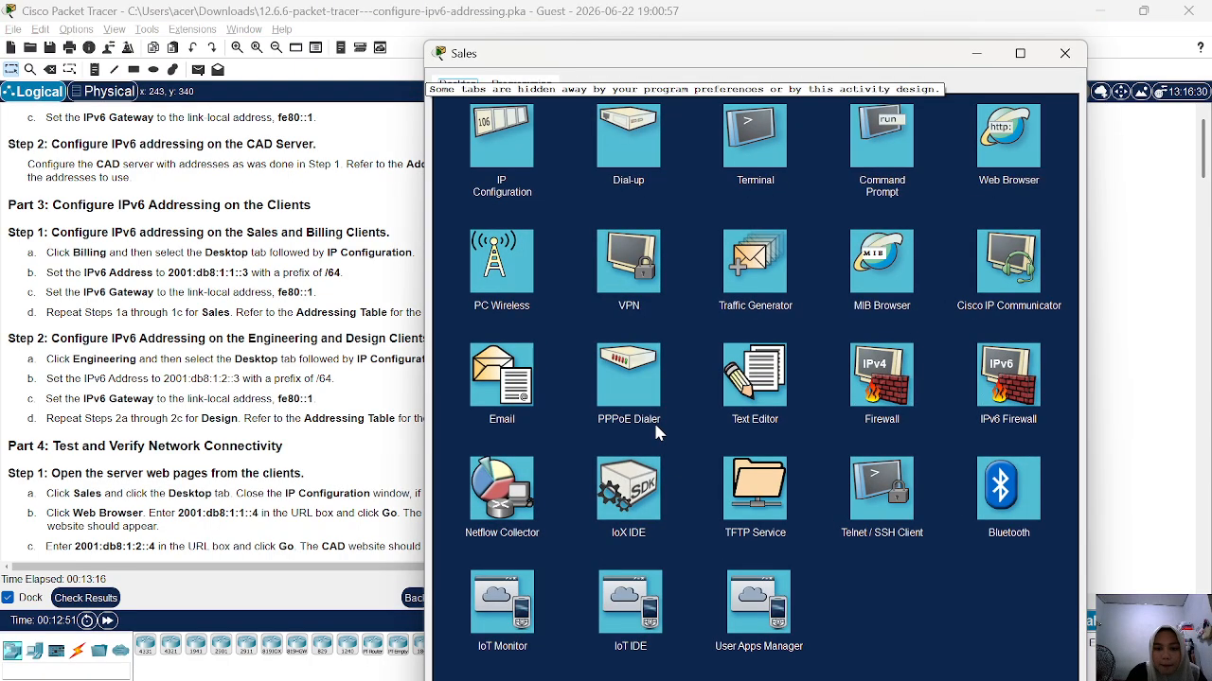
pyautogui.click(503, 144)
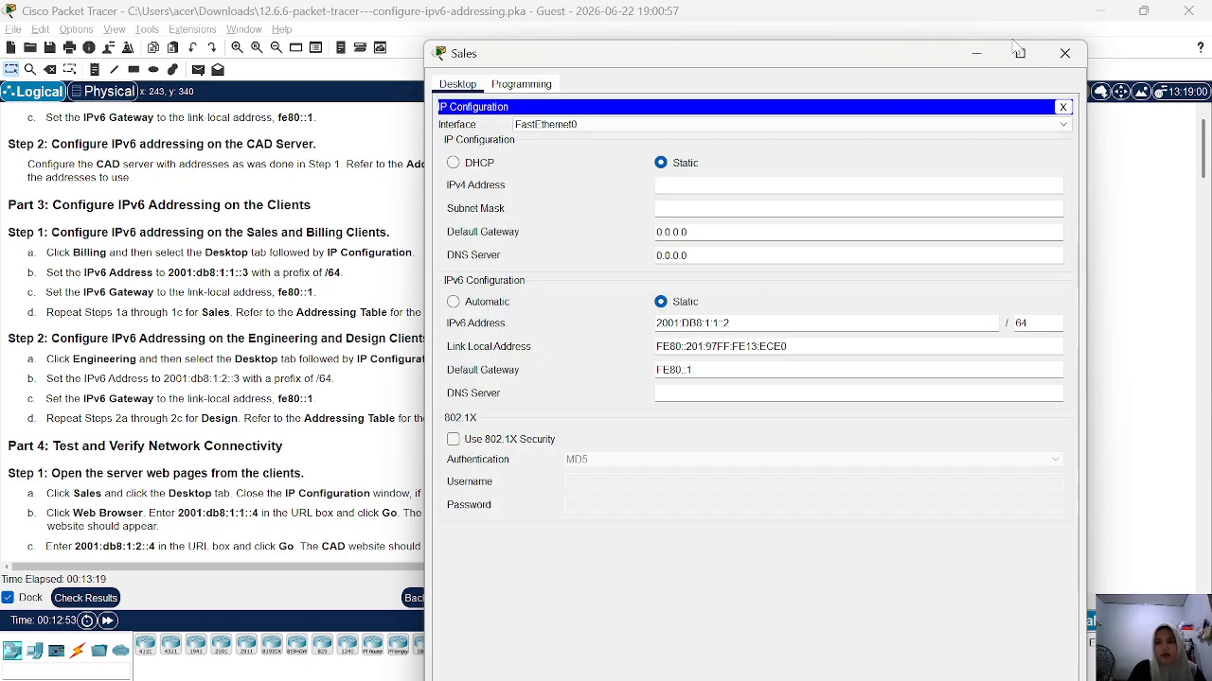
pyautogui.click(1065, 53)
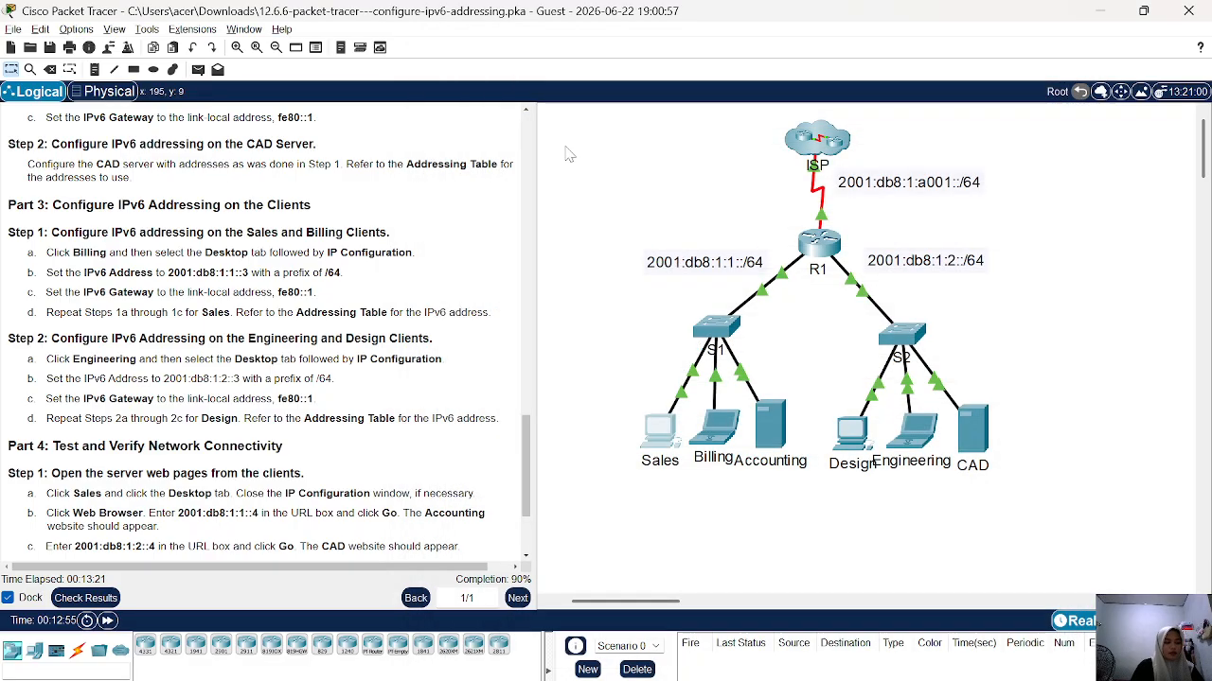
# Step: Open the Design PC's IP Configuration and set its IPv6 address to 2001:db8:1:12::2 with a prefix length of 64
pyautogui.click(848, 441)
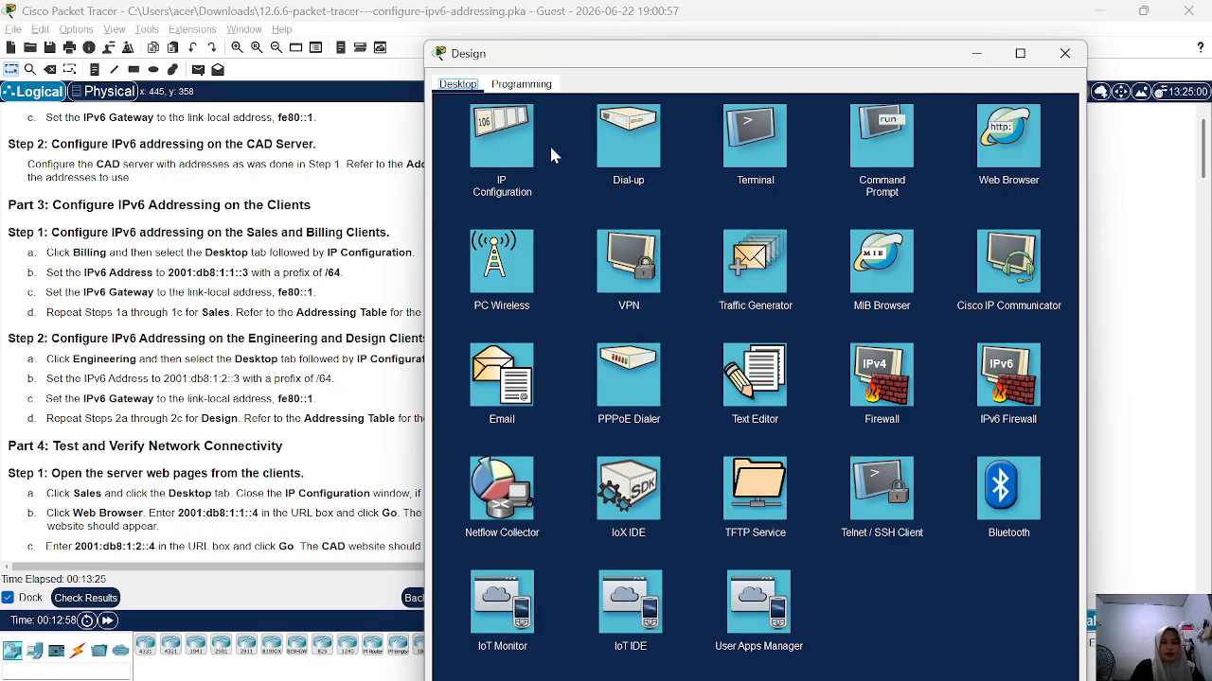
pyautogui.click(508, 124)
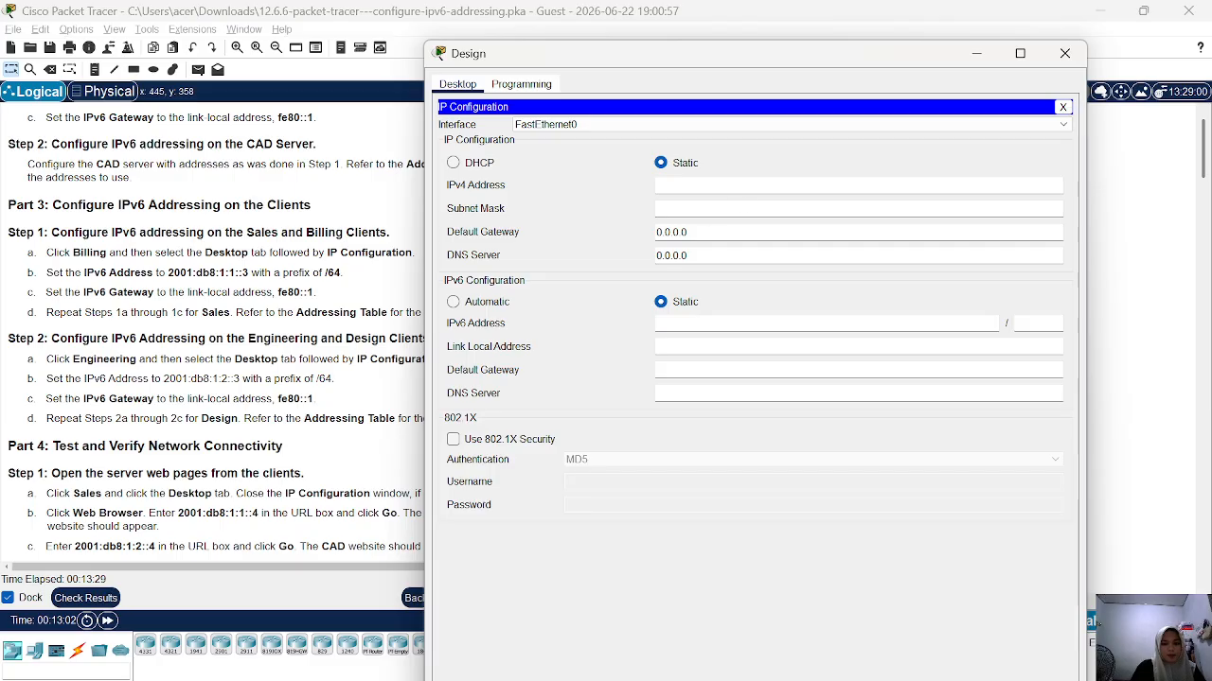
pyautogui.write('2001:db8:1:1:')
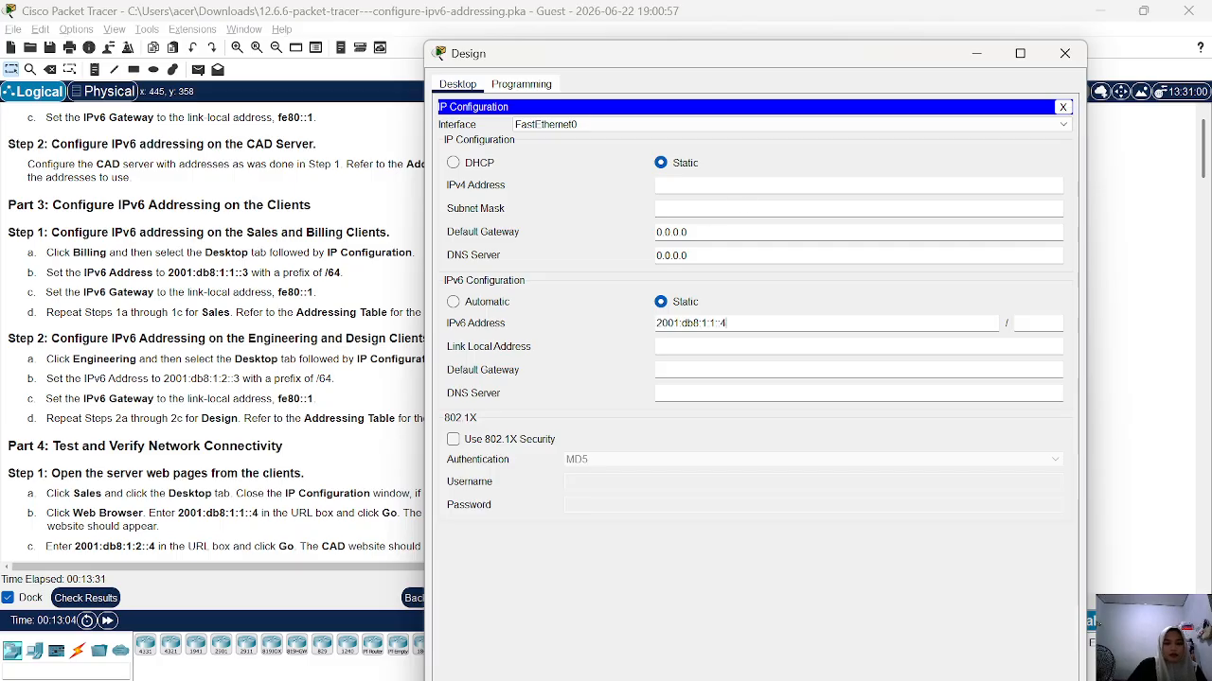
pyautogui.write(':')
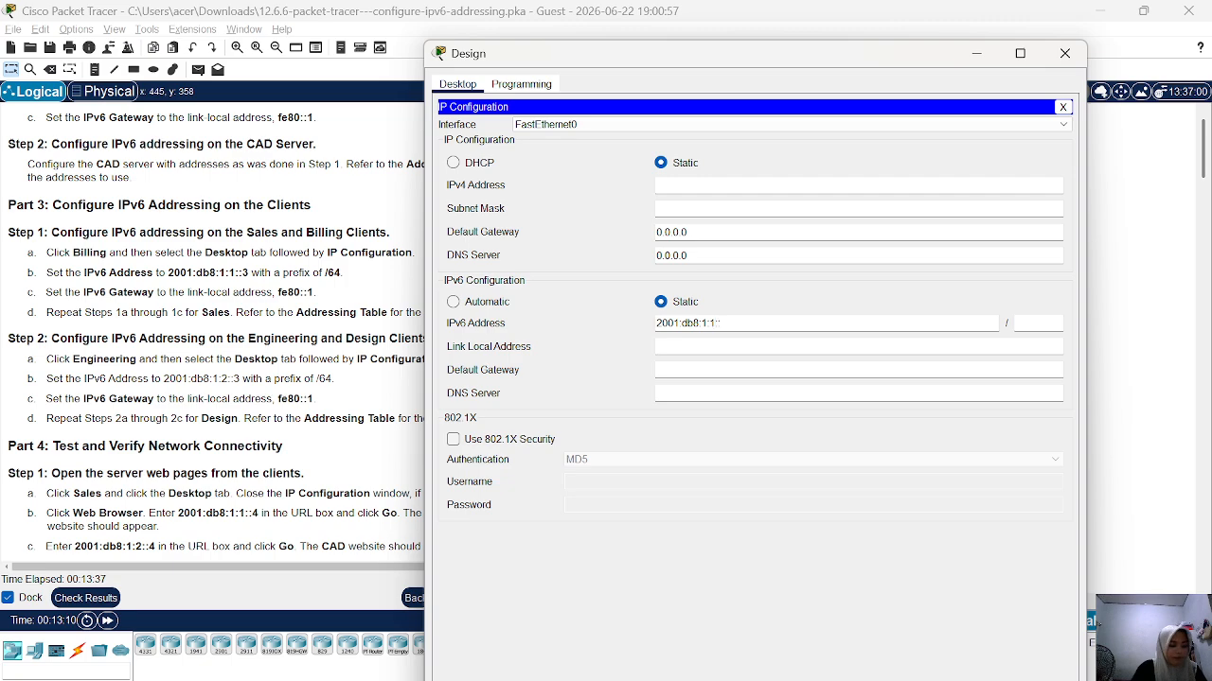
pyautogui.write('2:')
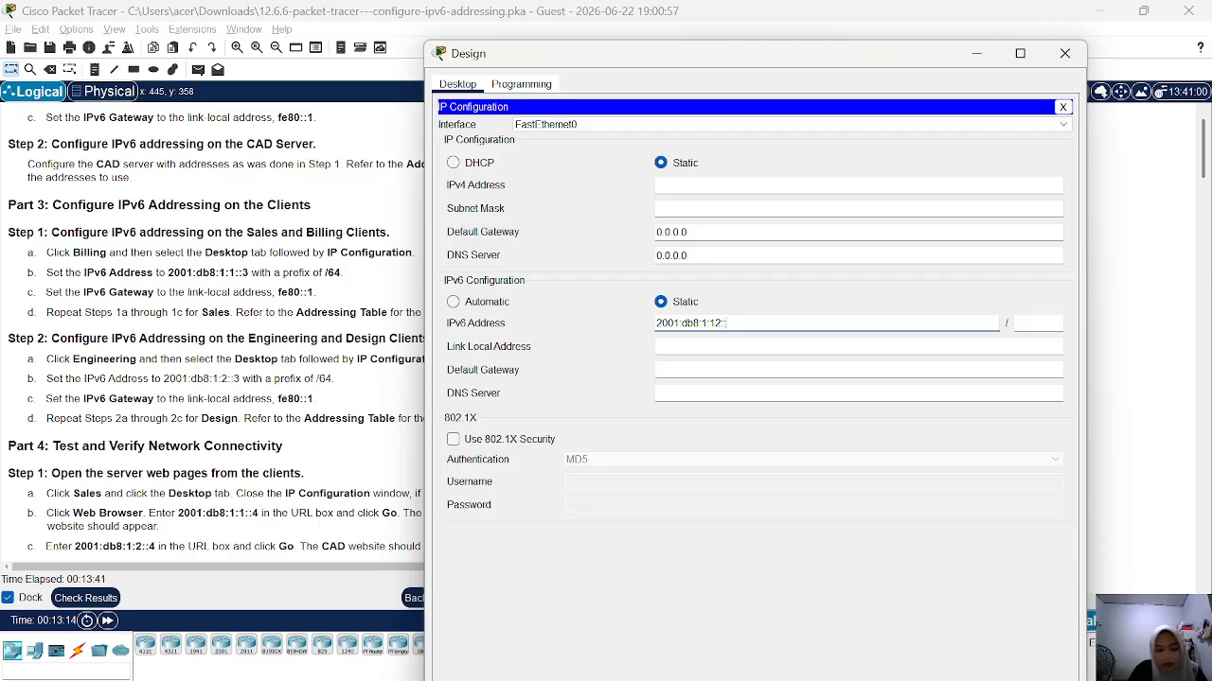
pyautogui.write('2')
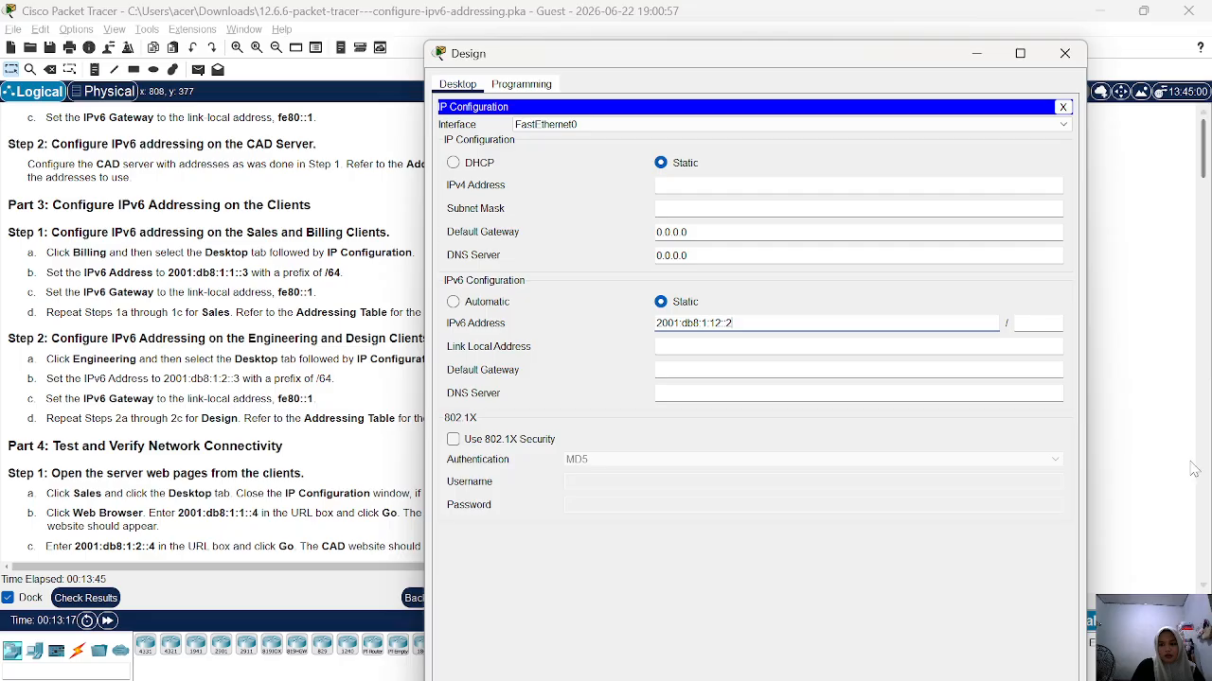
pyautogui.press('Tab')
pyautogui.write('6')
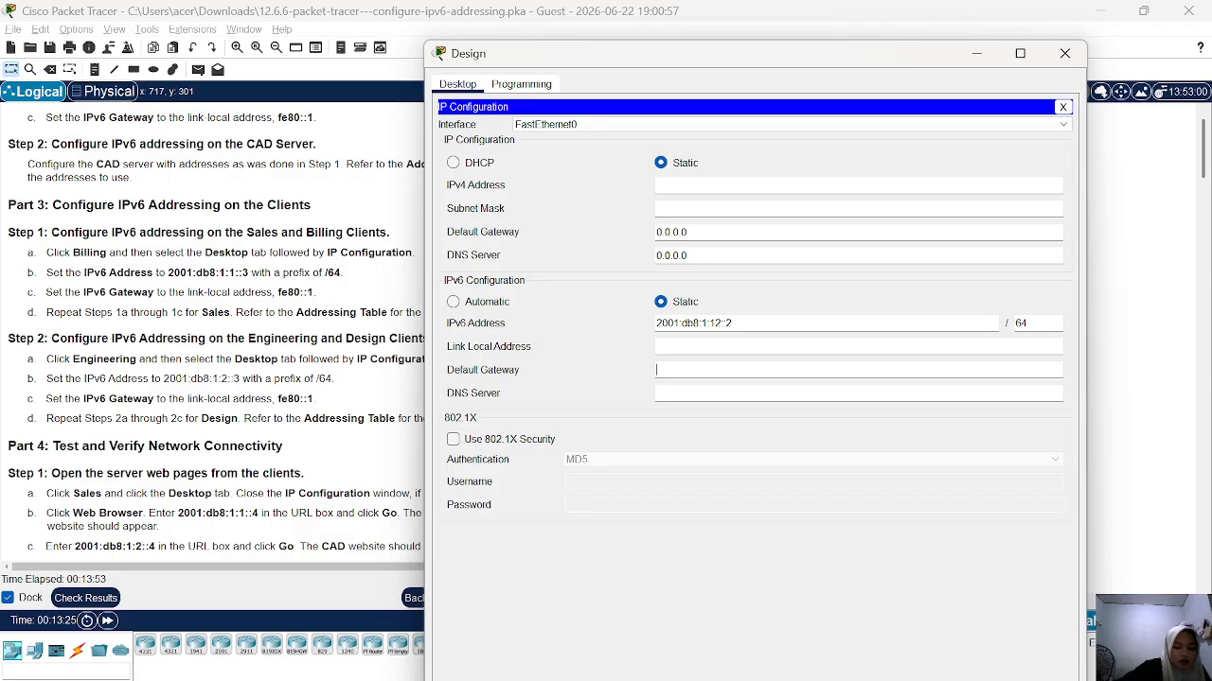
# Step: Set the Design PC's IPv6 default gateway to fe80::1 and close its window
pyautogui.write('fe')
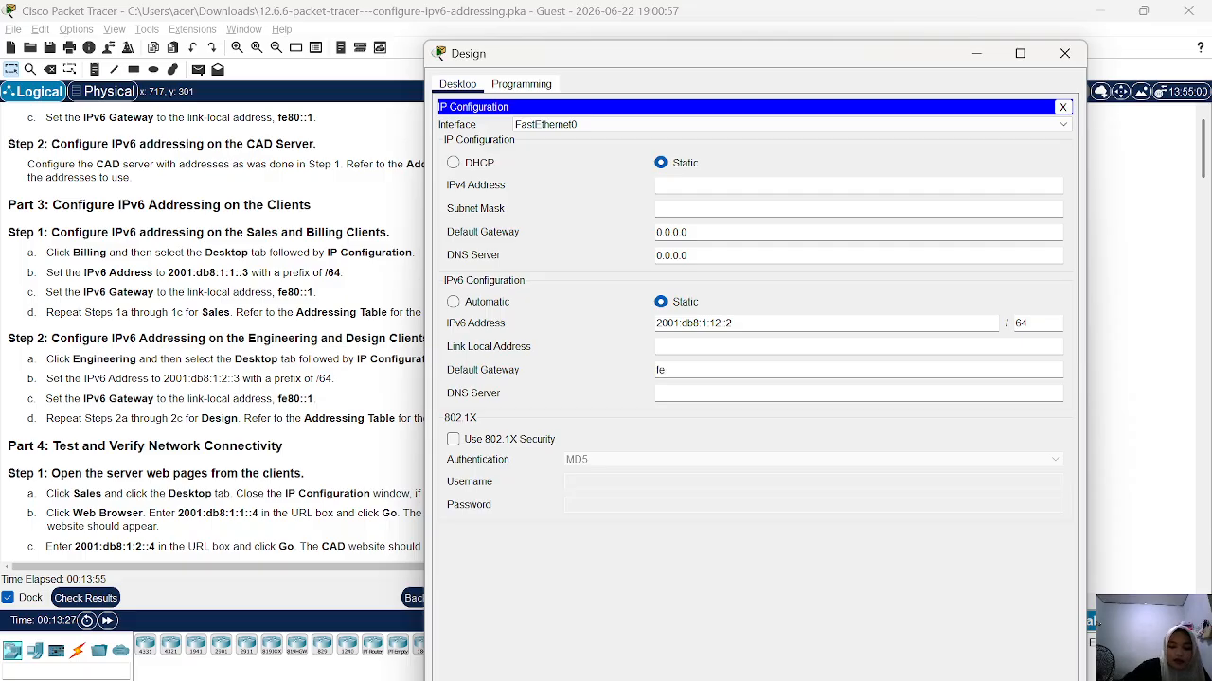
pyautogui.write('80::1')
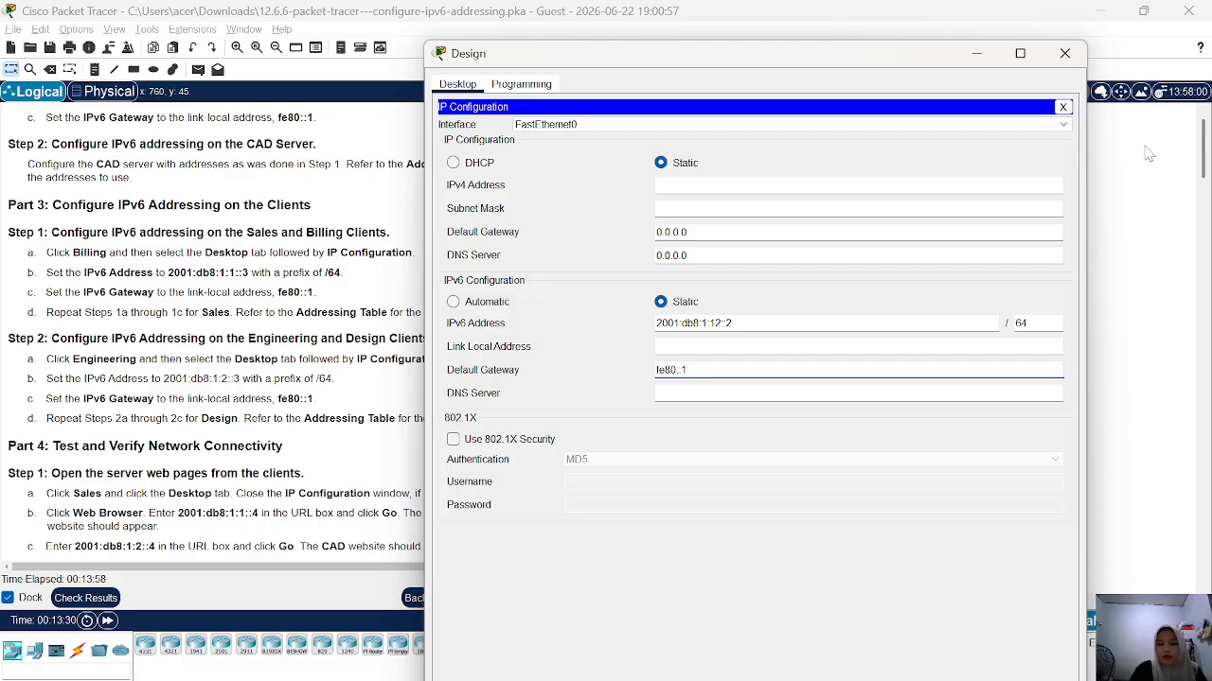
pyautogui.click(1064, 53)
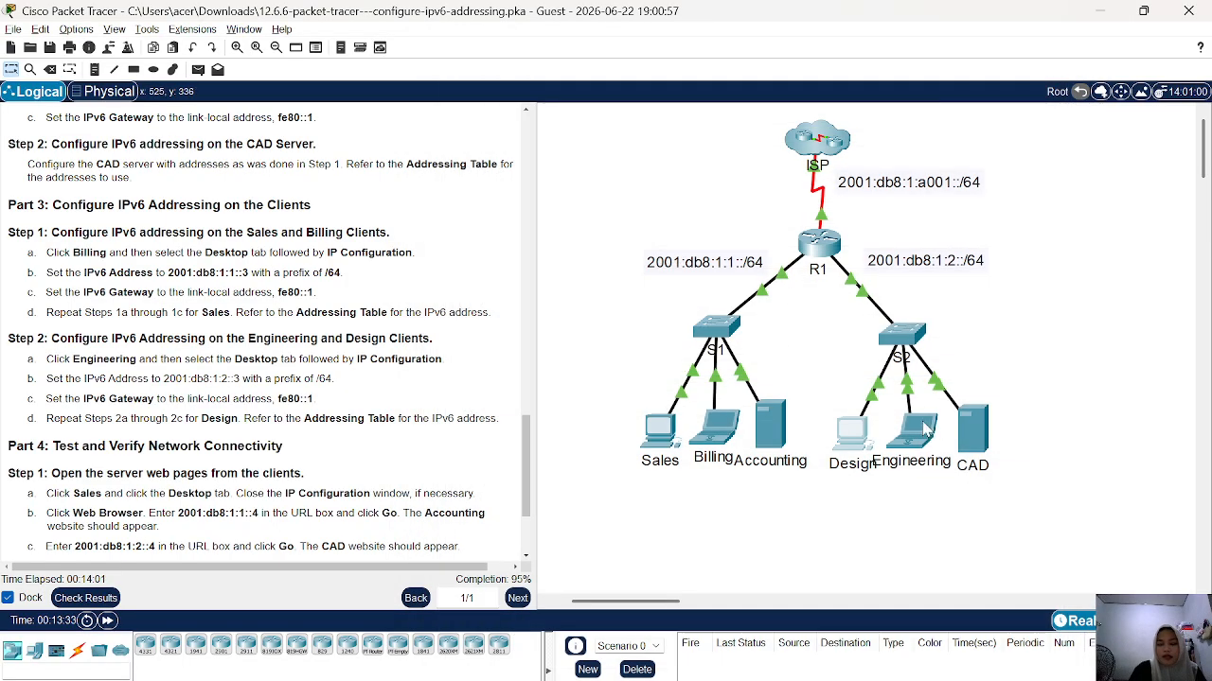
# Step: Consult the Addressing Table and set the Engineering laptop's IPv6 address to 2001:db8:1:2::3 with a prefix length of 64
pyautogui.scroll(10, 112, 331)
pyautogui.scroll(10, 111, 331)
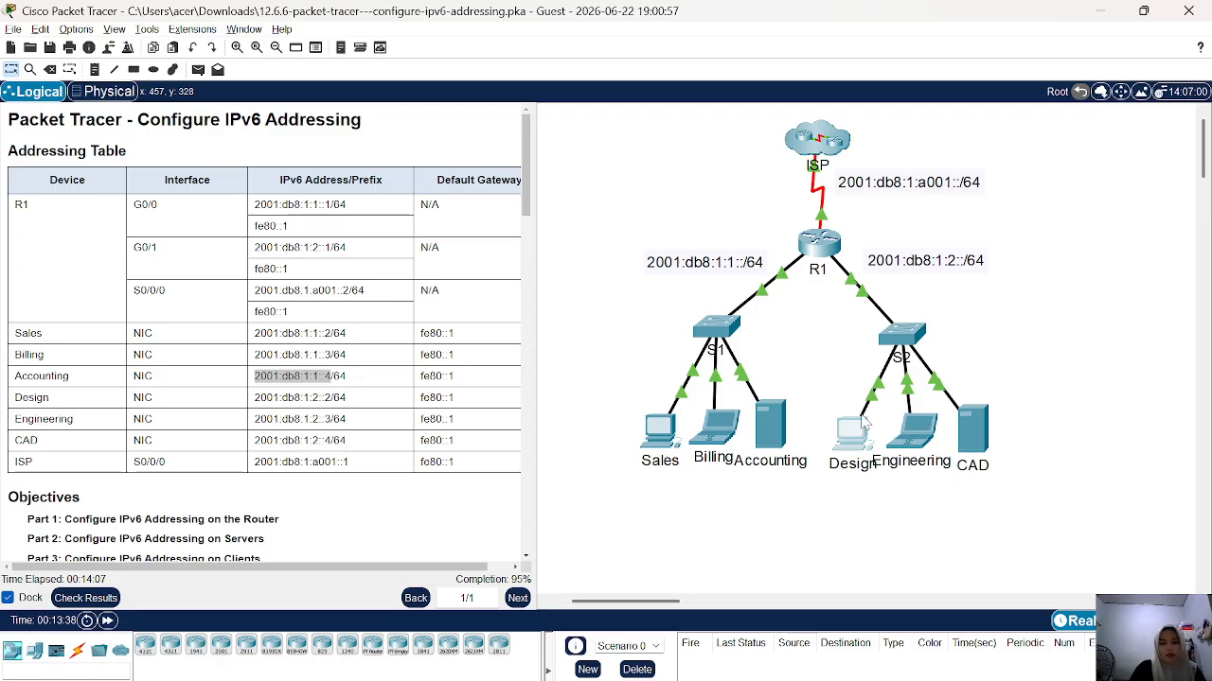
pyautogui.click(921, 434)
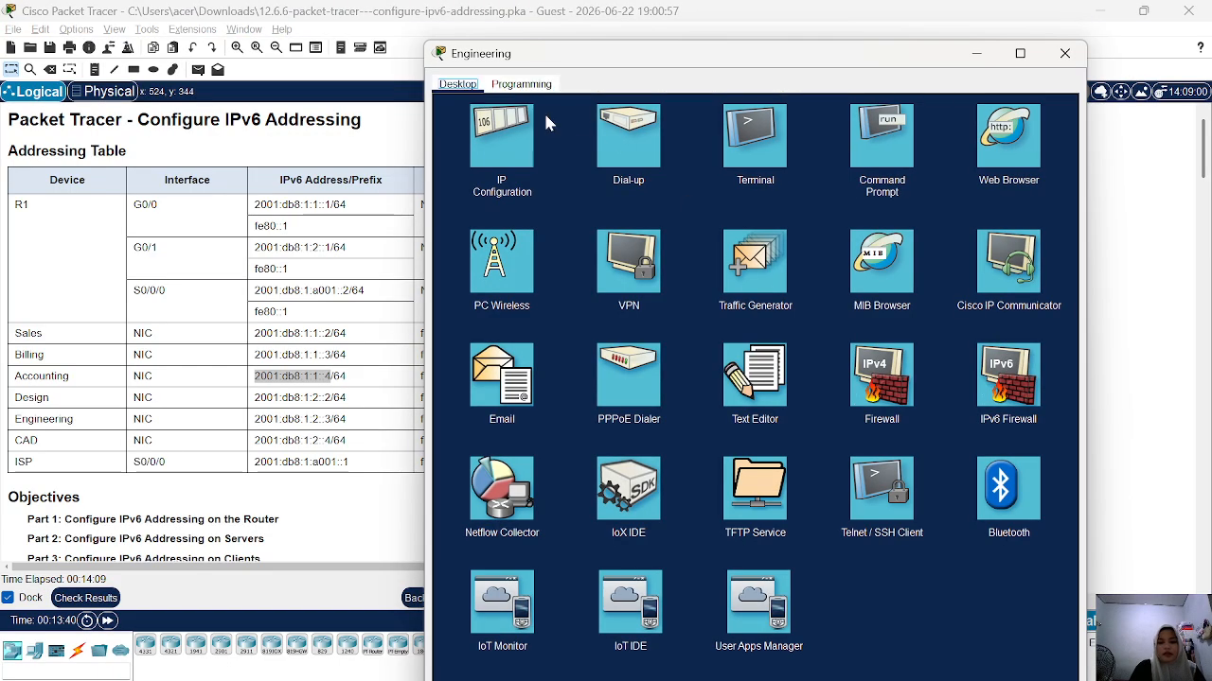
pyautogui.click(514, 135)
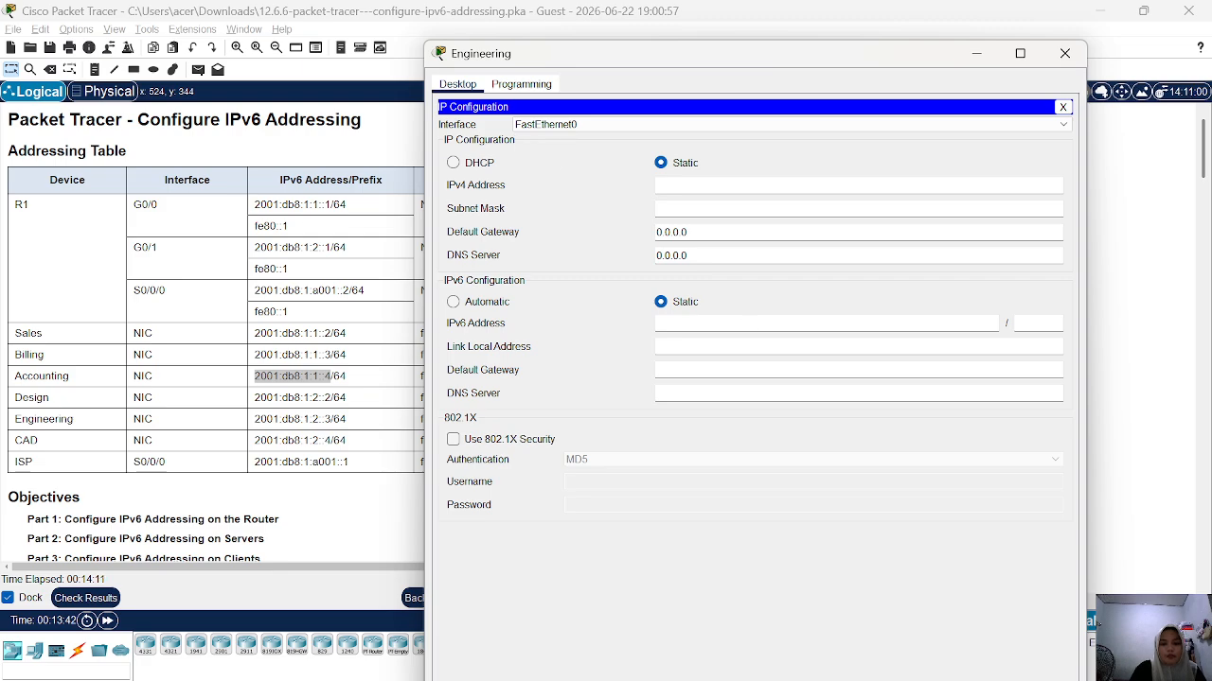
pyautogui.write('2001:db8:1:1::4')
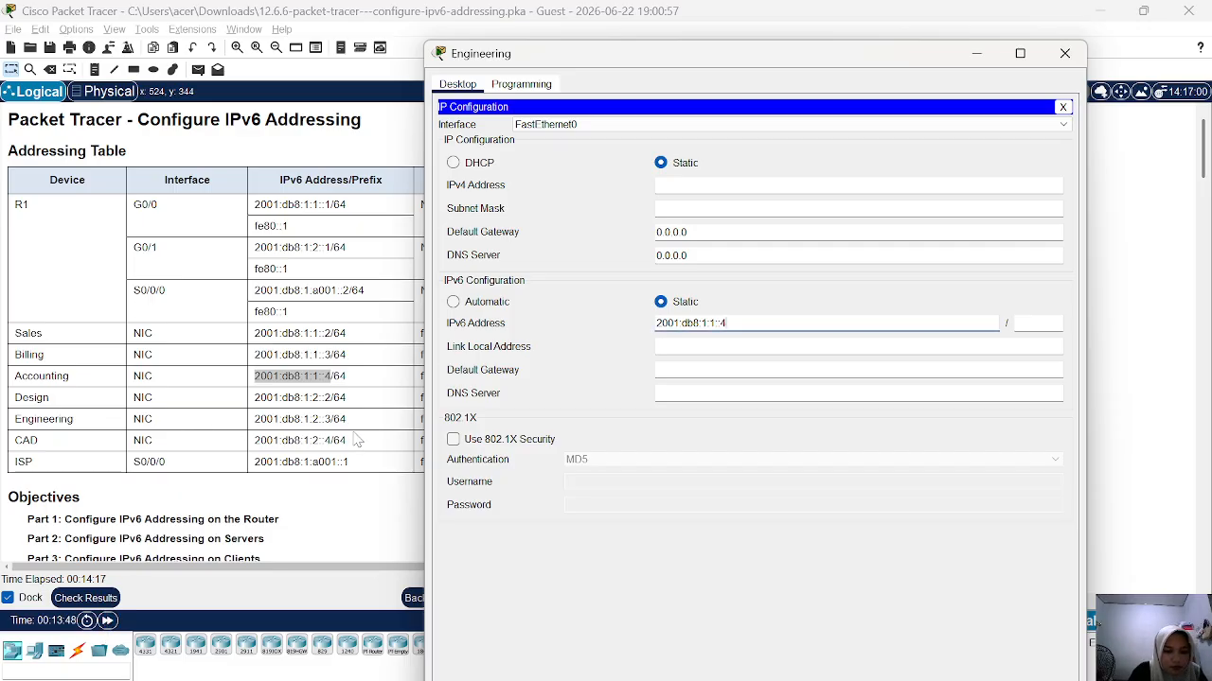
pyautogui.press('BackSpace')
pyautogui.write('3')
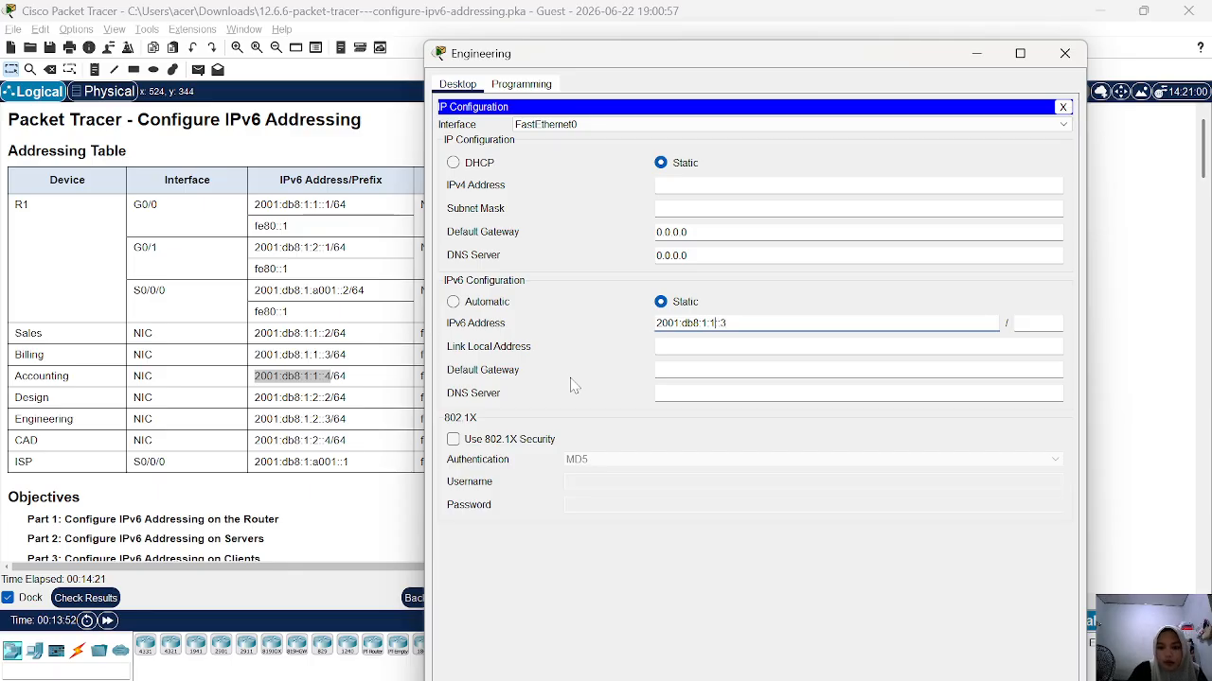
pyautogui.press('BackSpace')
pyautogui.write('2')
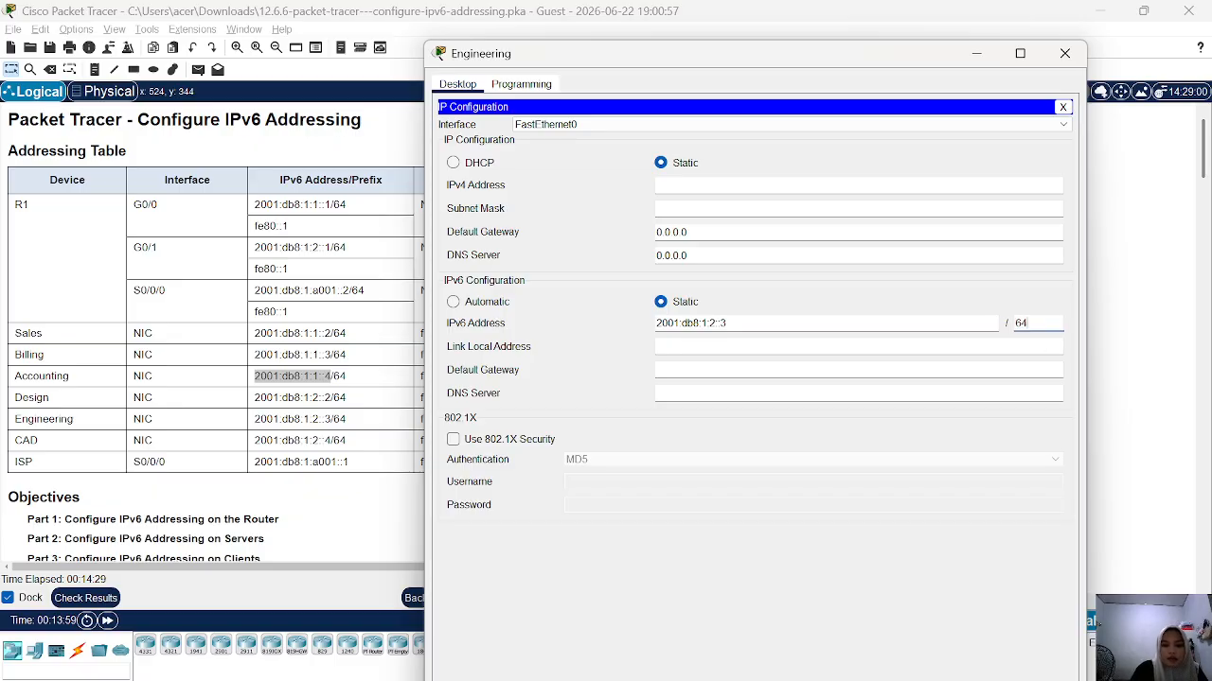
# Step: Set the Engineering laptop's IPv6 default gateway to fe80::1 and close its window
pyautogui.click(662, 370)
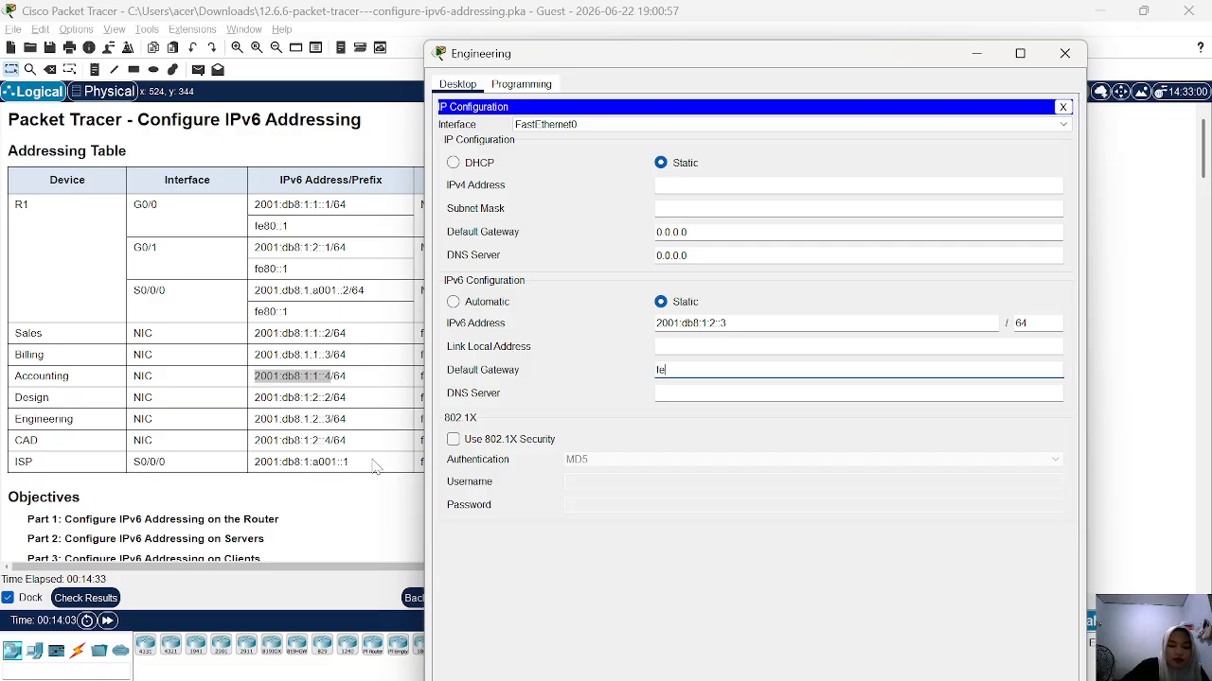
pyautogui.write('fe80::1')
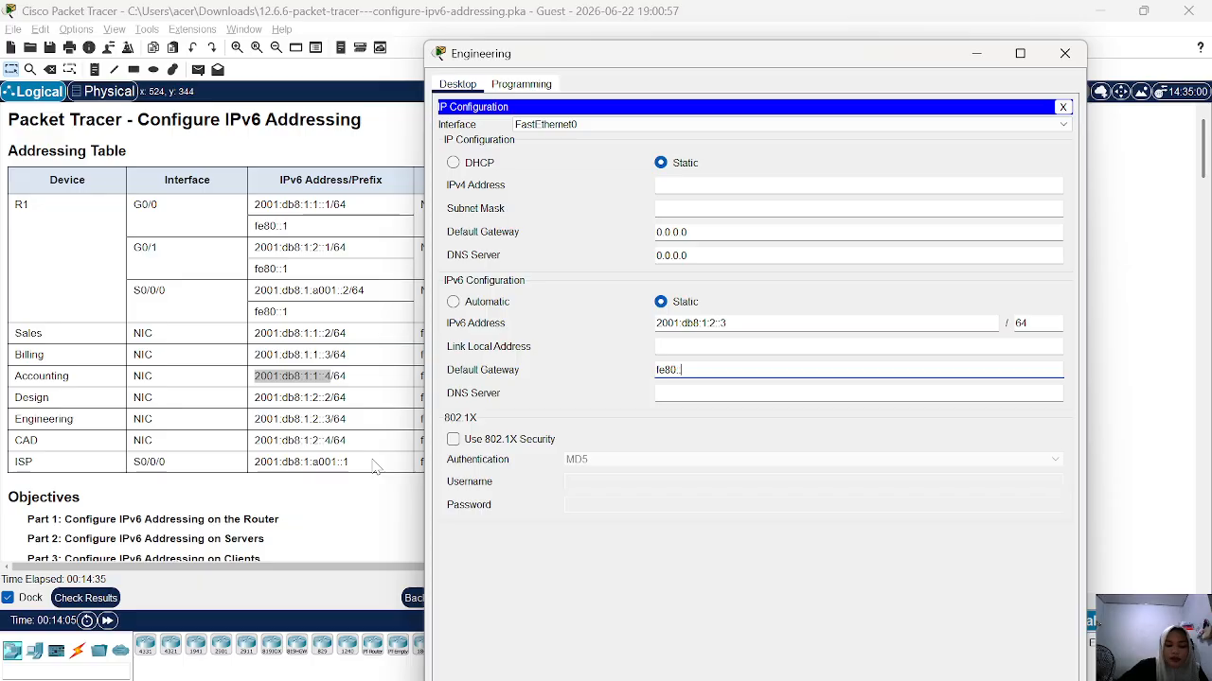
pyautogui.click(1065, 57)
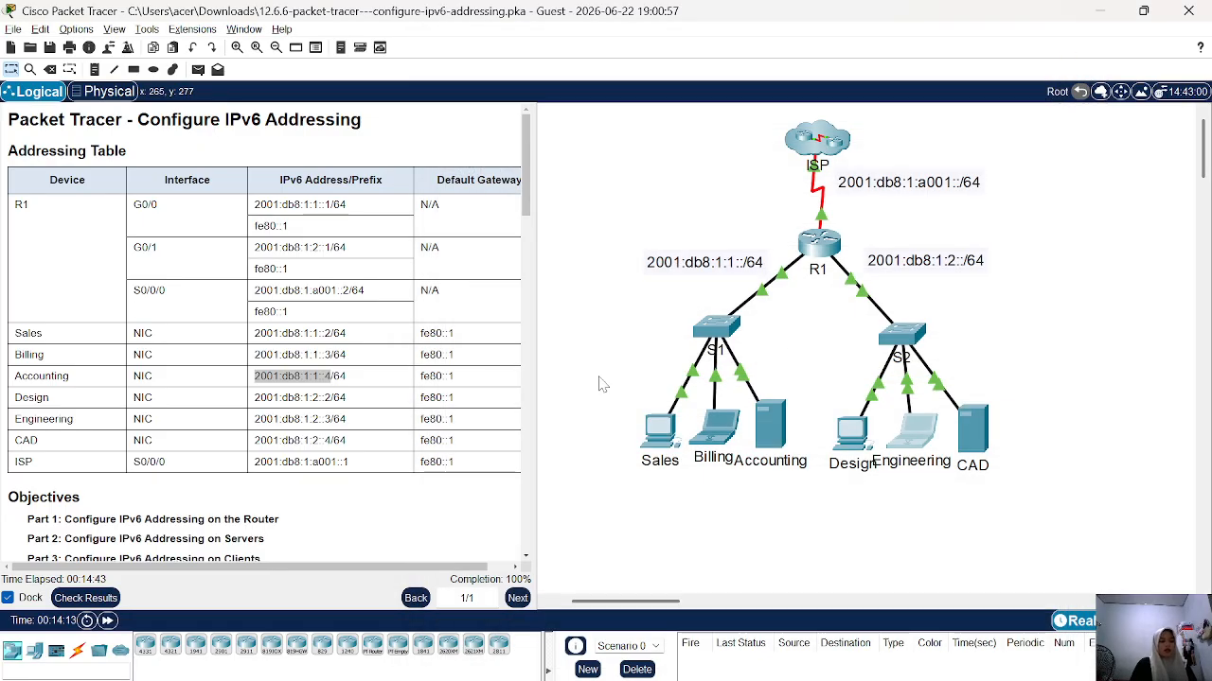
# Step: Read the Part 4 test instructions and open the Sales PC's Web Browser, keeping its window clear of the instructions
pyautogui.scroll(-15, 265, 331)
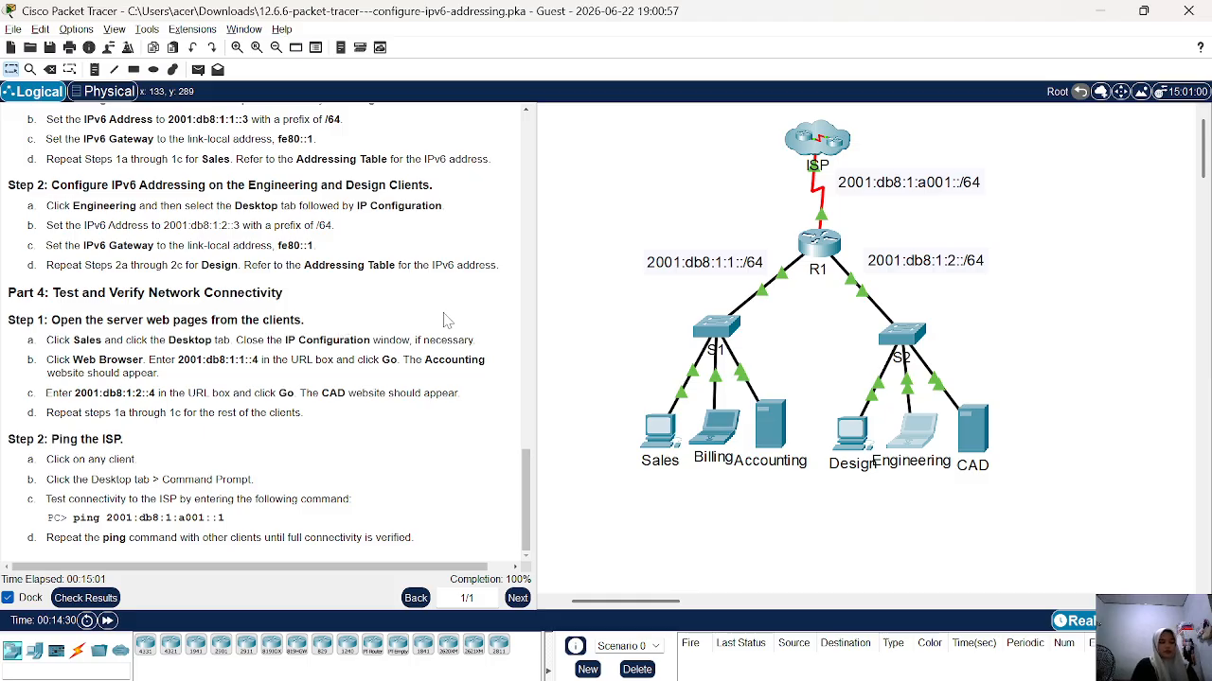
pyautogui.click(660, 434)
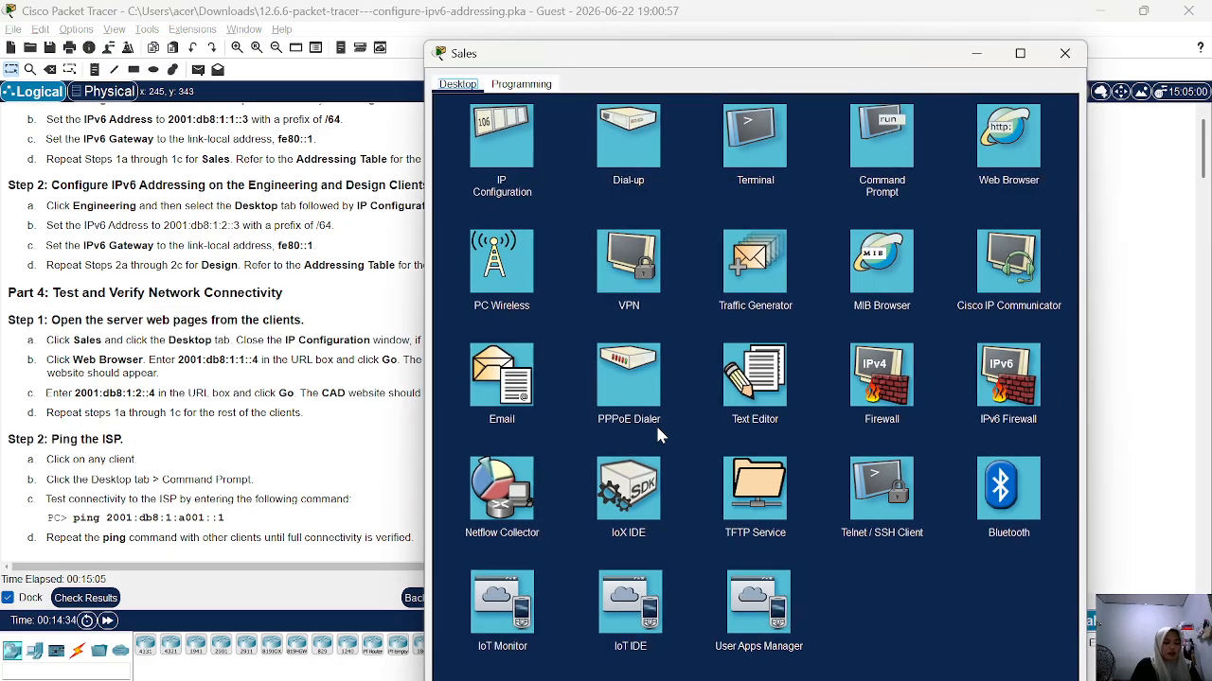
pyautogui.click(1006, 147)
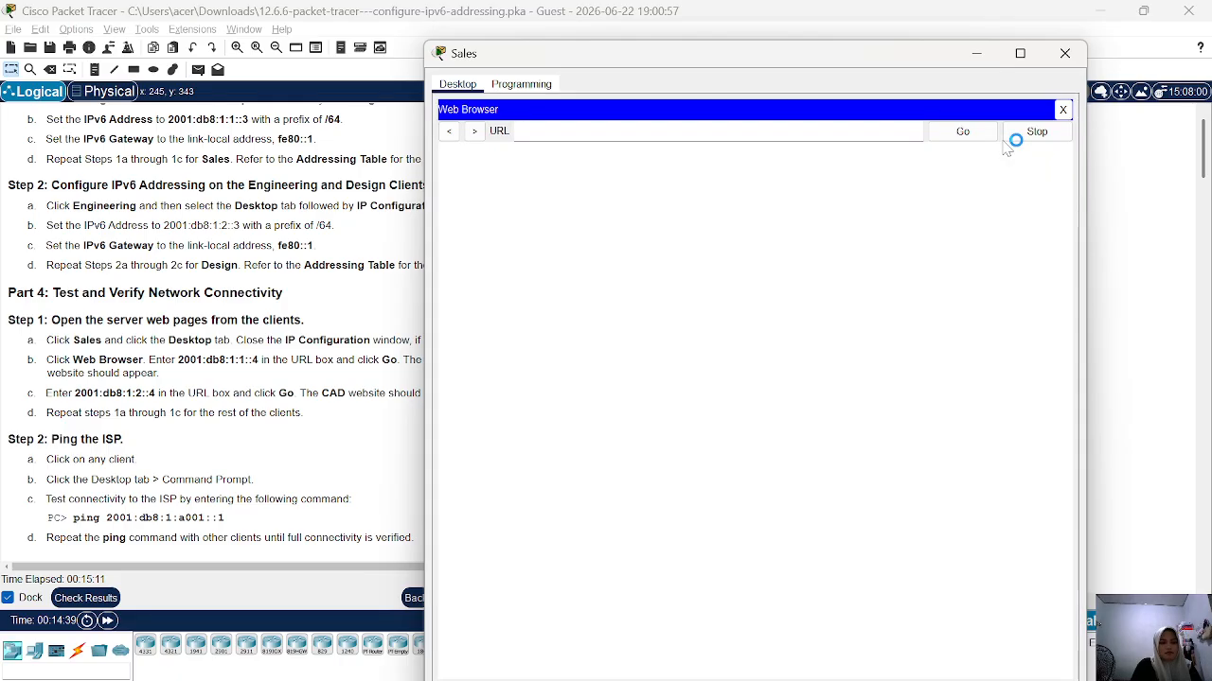
pyautogui.moveTo(776, 62); pyautogui.dragTo(877, 50)
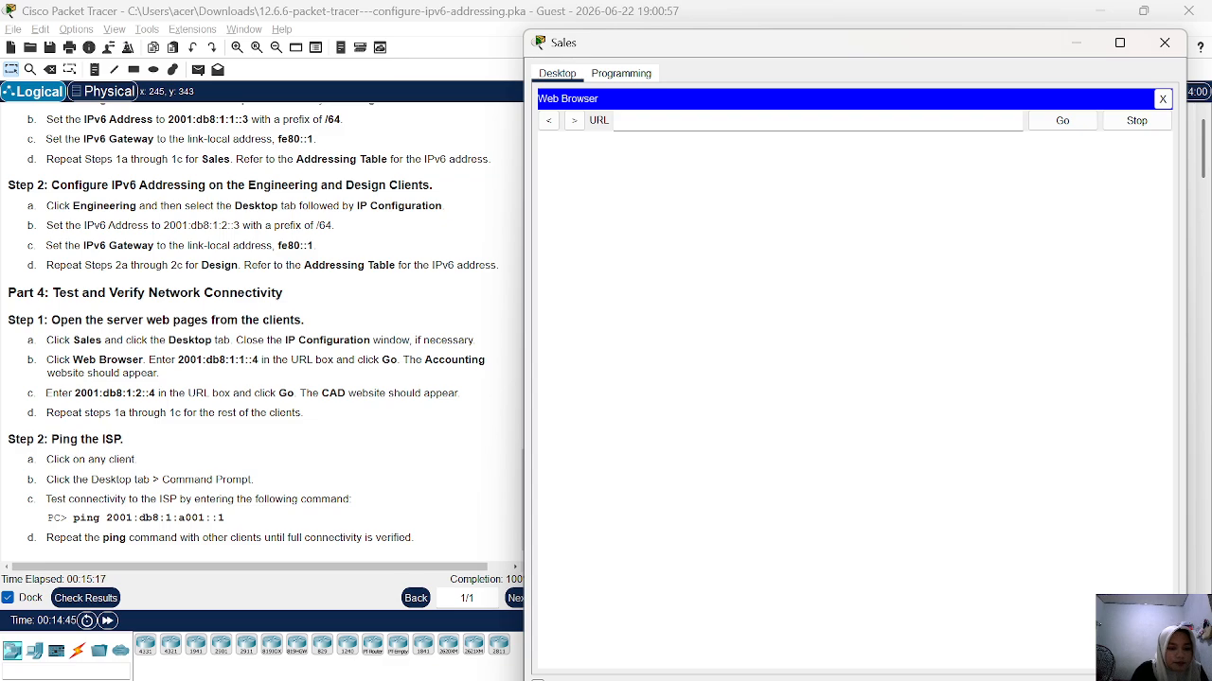
# Step: Load the Accounting website at 2001:db8:1:1::4, copied from the instructions, in the Sales PC's Web Browser, and close the page
pyautogui.moveTo(177, 361); pyautogui.dragTo(263, 360)
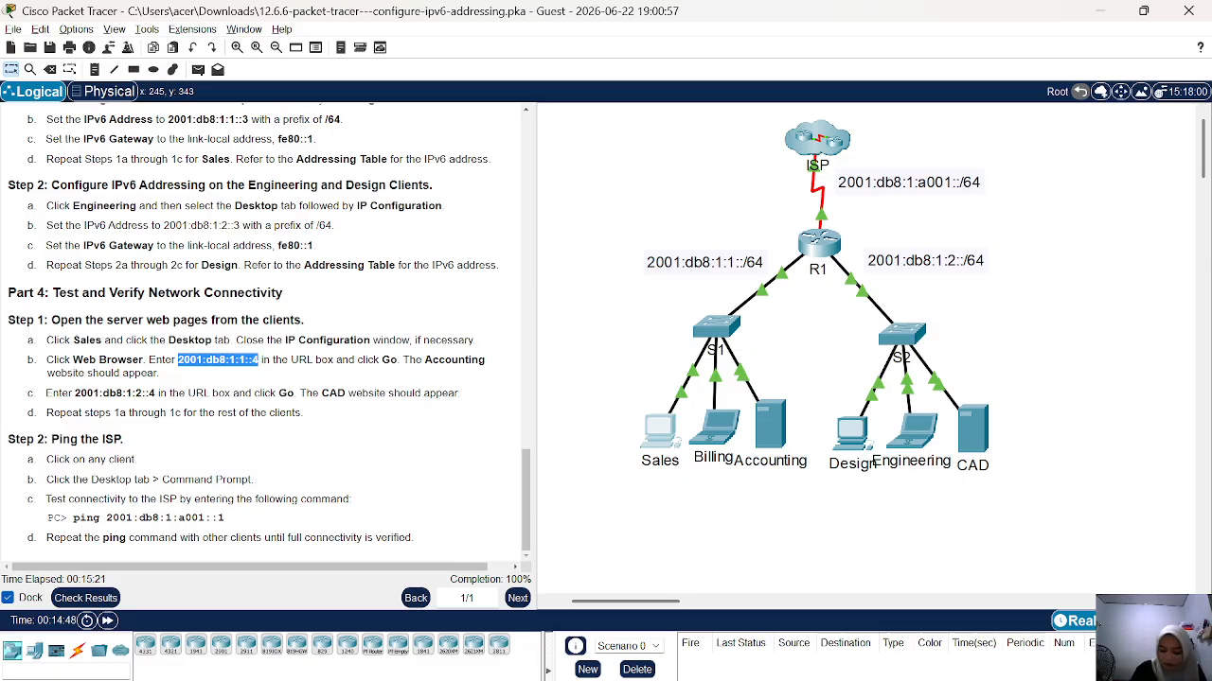
pyautogui.rightClick(256, 359)
pyautogui.click(295, 370)
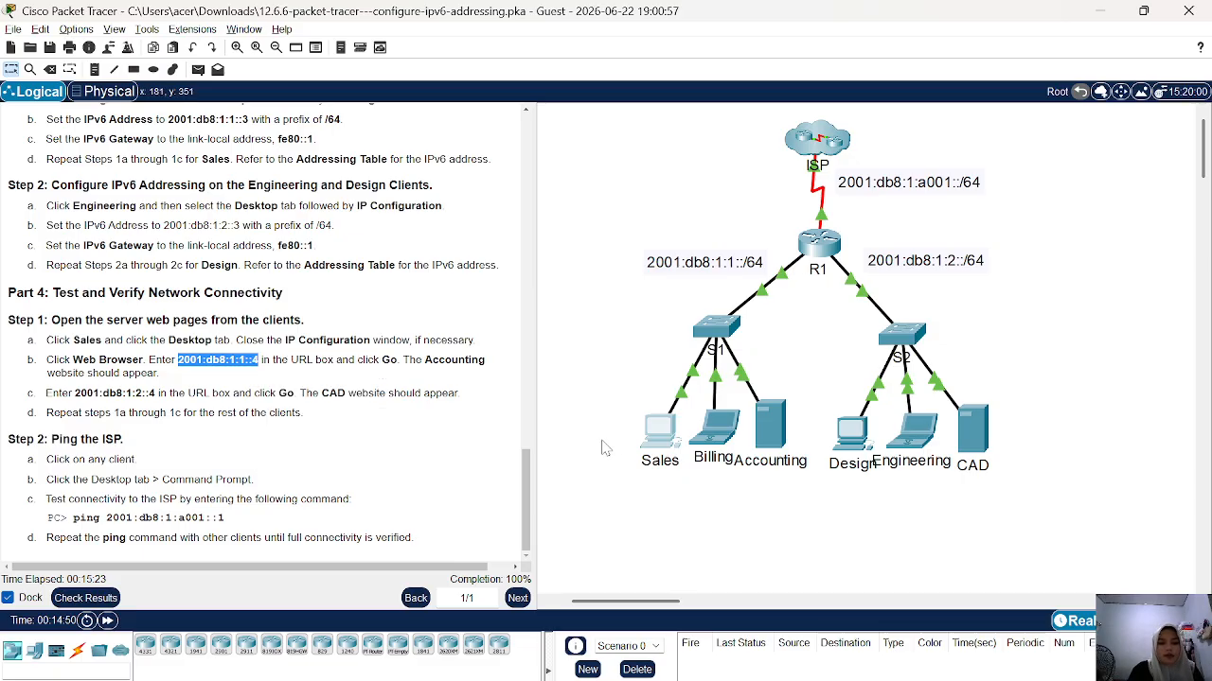
pyautogui.click(643, 442)
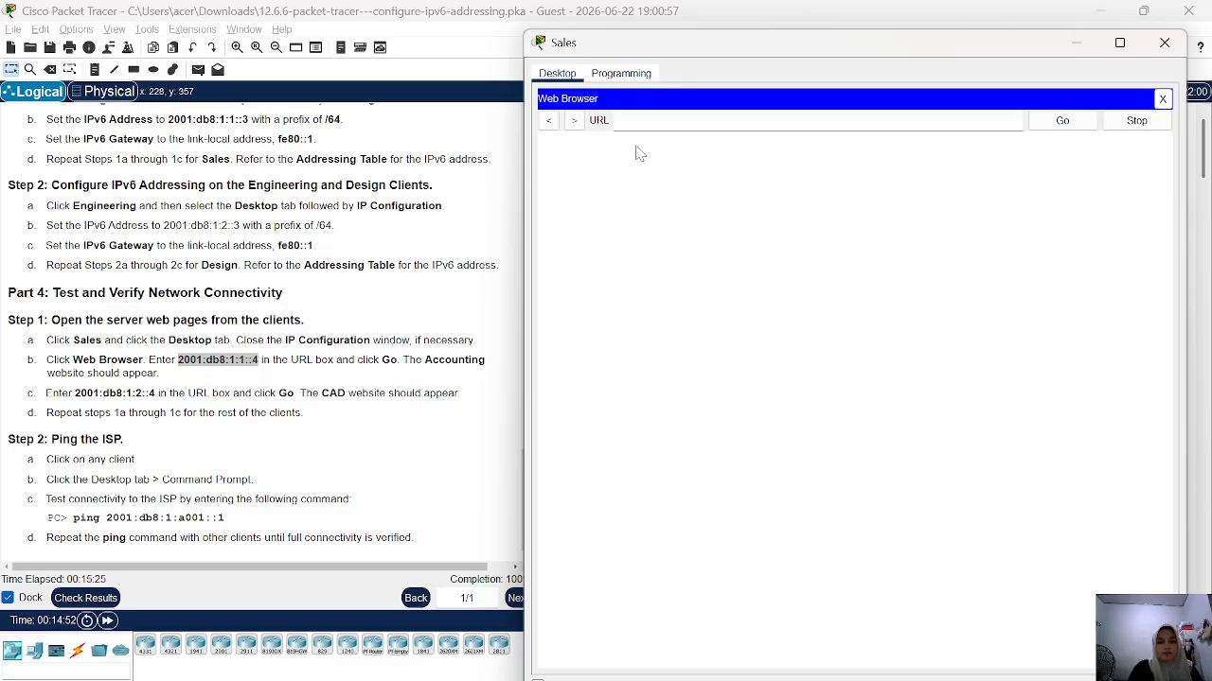
pyautogui.hotkey('ctrl', 'v')
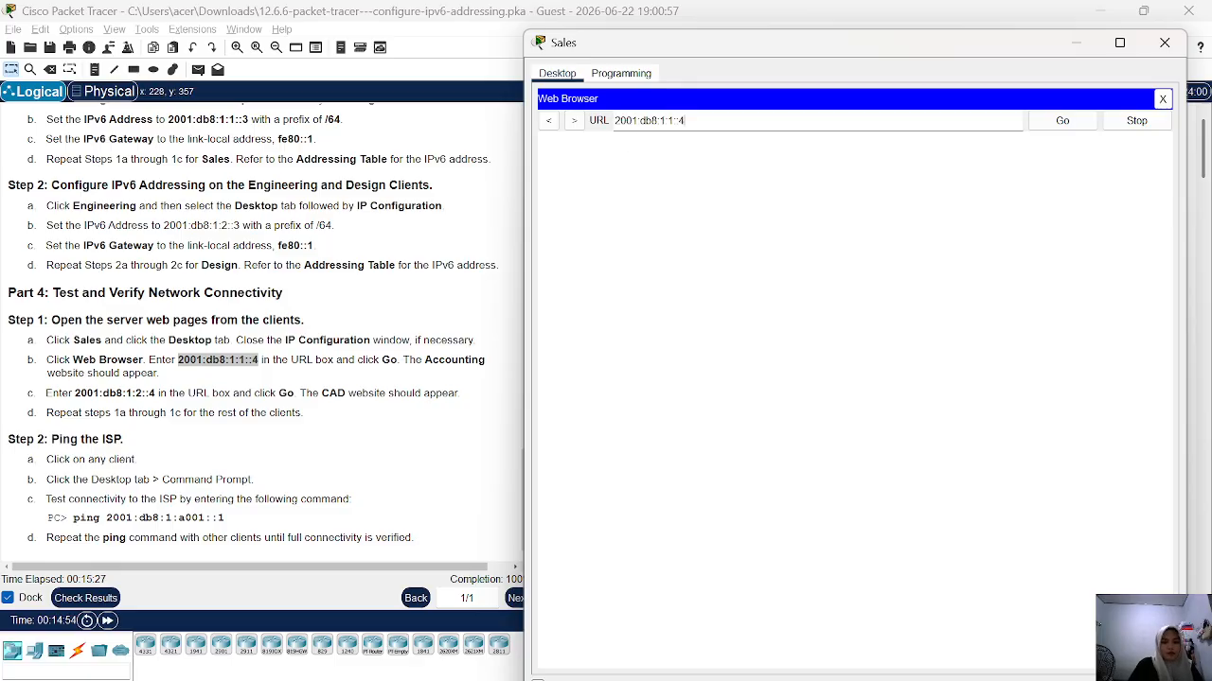
pyautogui.click(1062, 120)
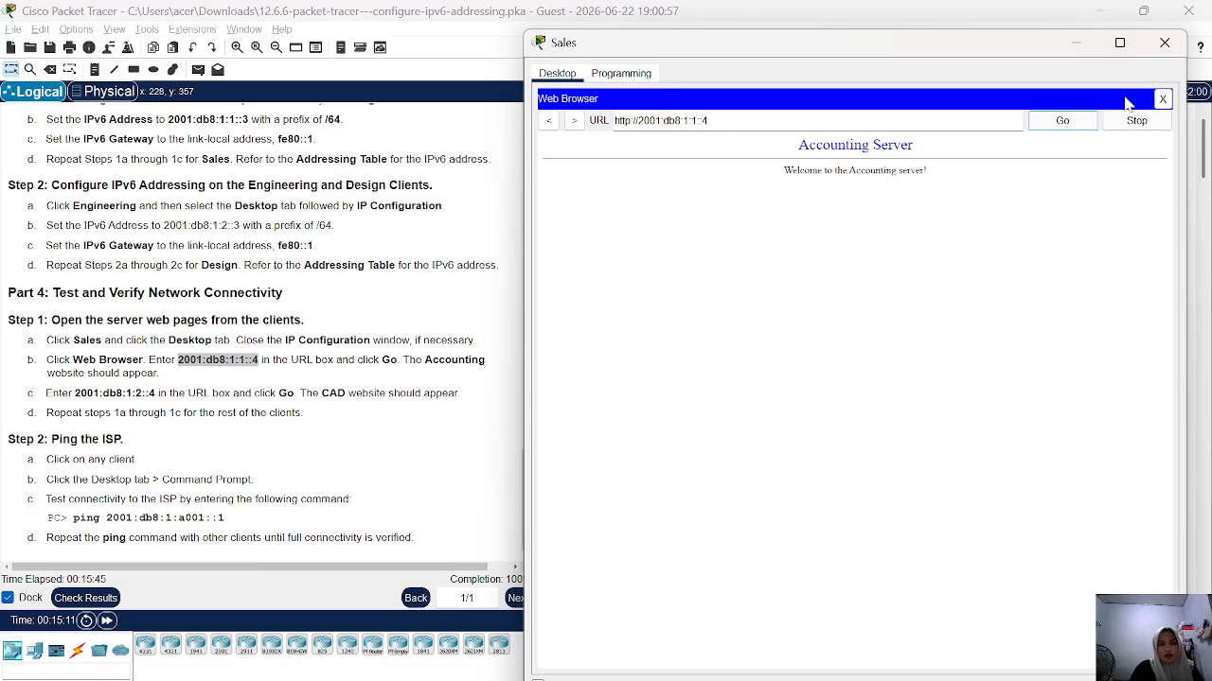
pyautogui.click(1163, 100)
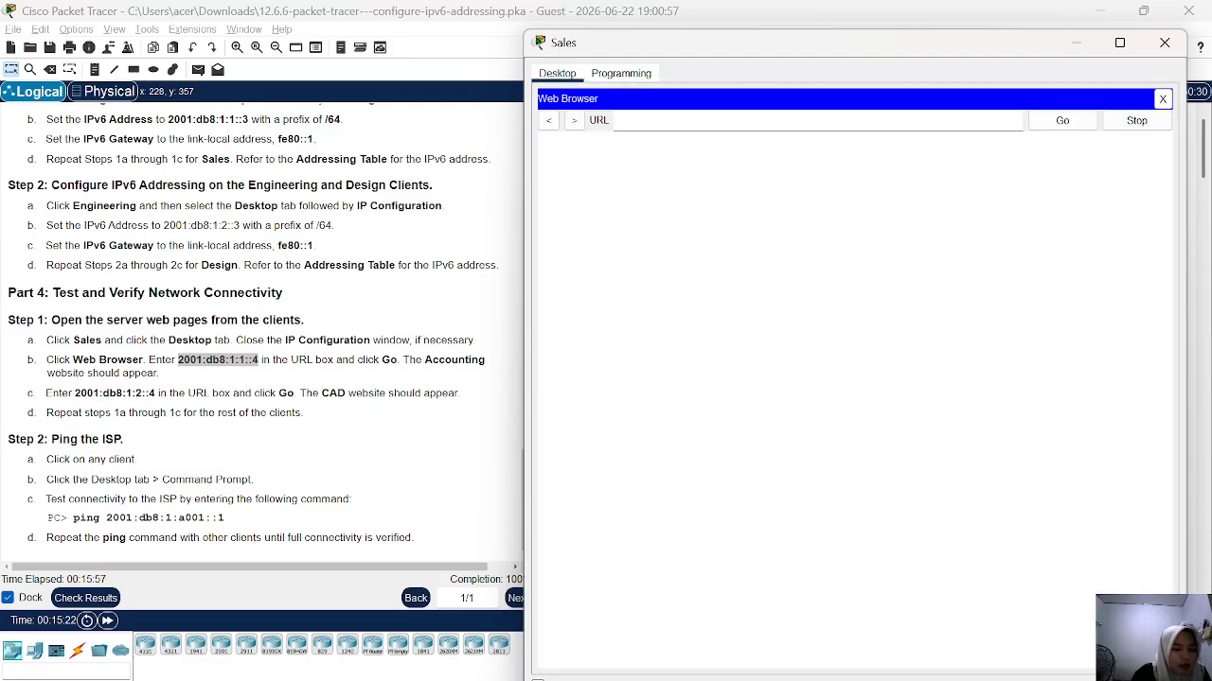
# Step: Try to load the CAD website with the address 2001:db8:1:2::4 from the instructions in the Sales PC's Web Browser, and close the browser
pyautogui.moveTo(75, 393); pyautogui.dragTo(150, 393)
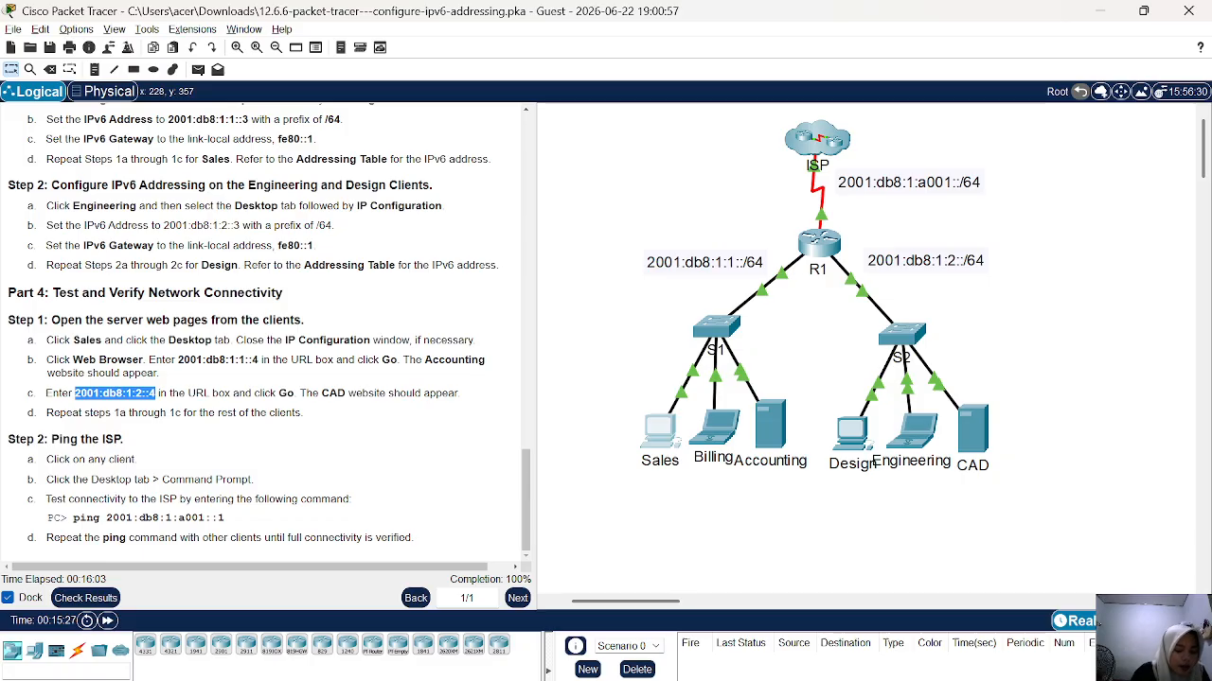
pyautogui.rightClick(154, 397)
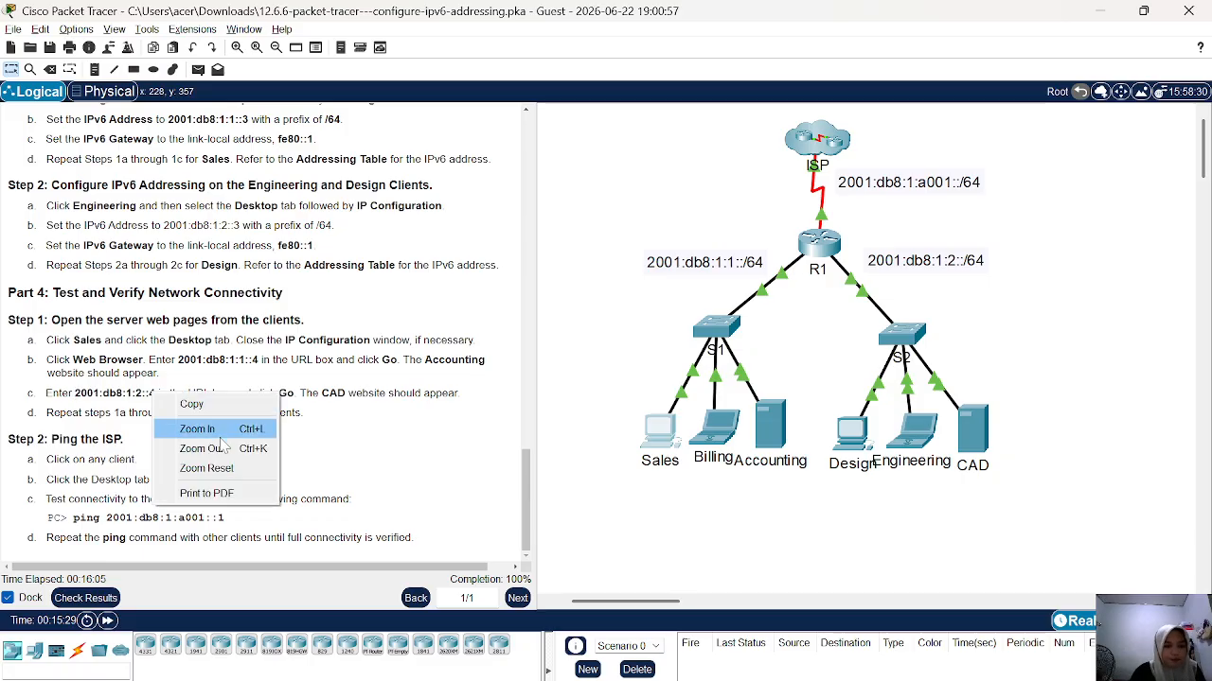
pyautogui.click(192, 414)
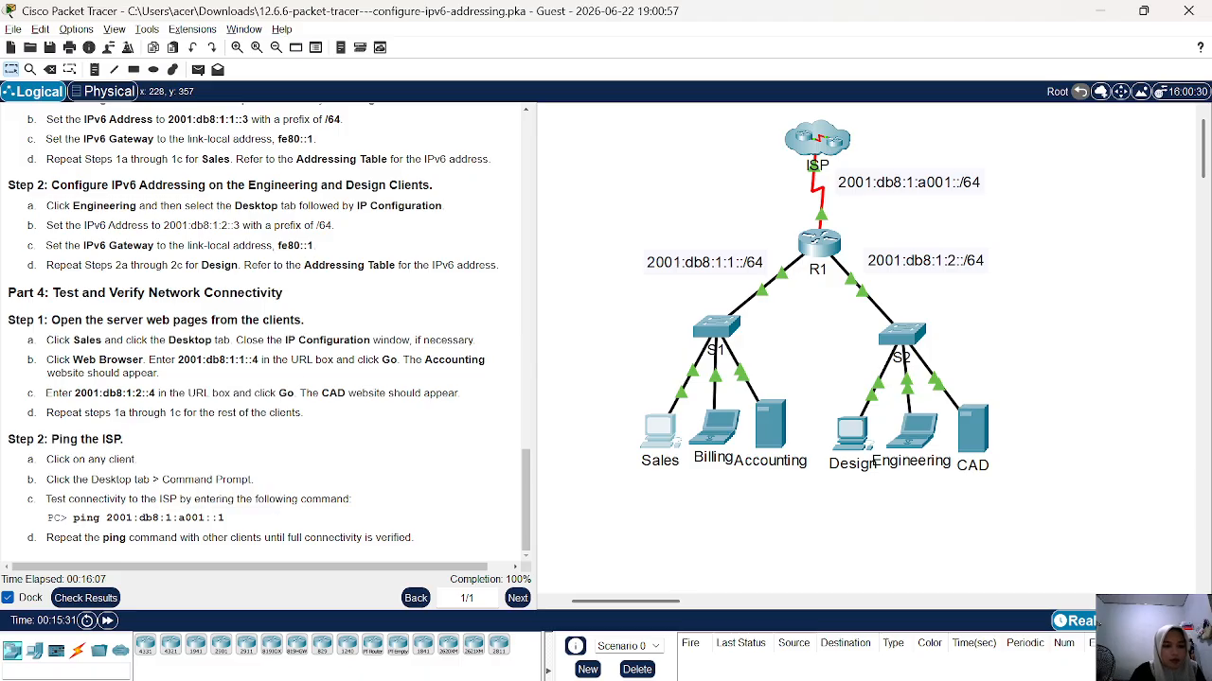
pyautogui.click(646, 439)
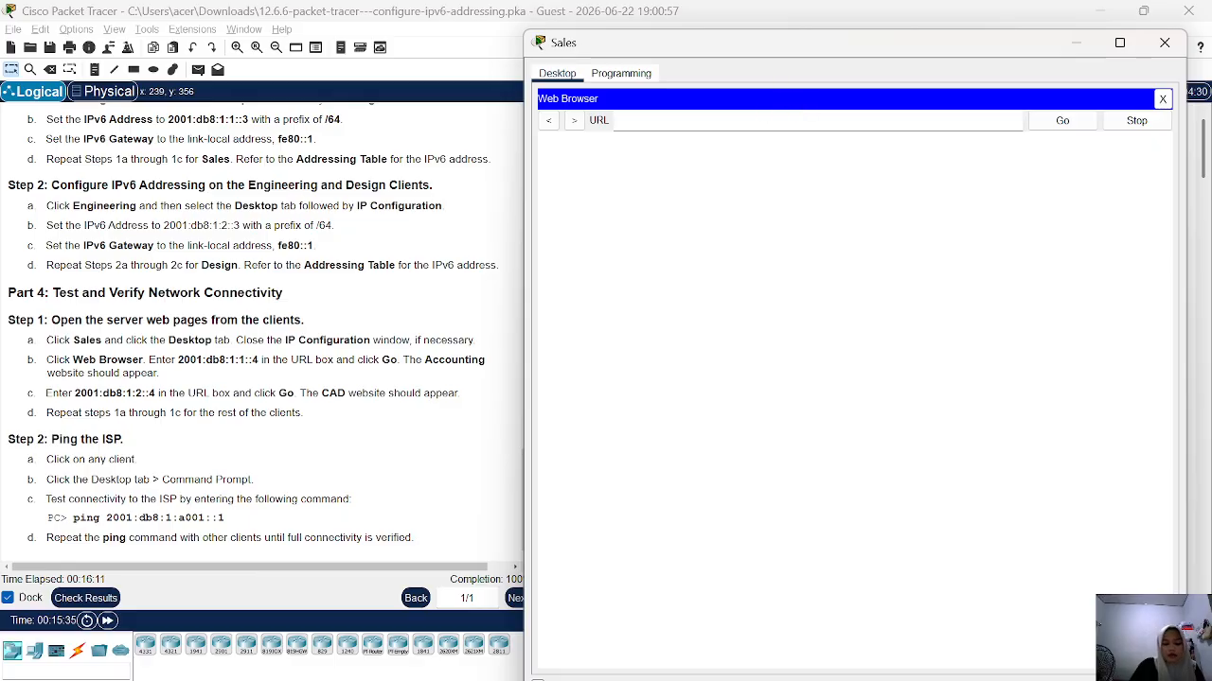
pyautogui.hotkey('ctrl', 'v')
pyautogui.click(1088, 124)
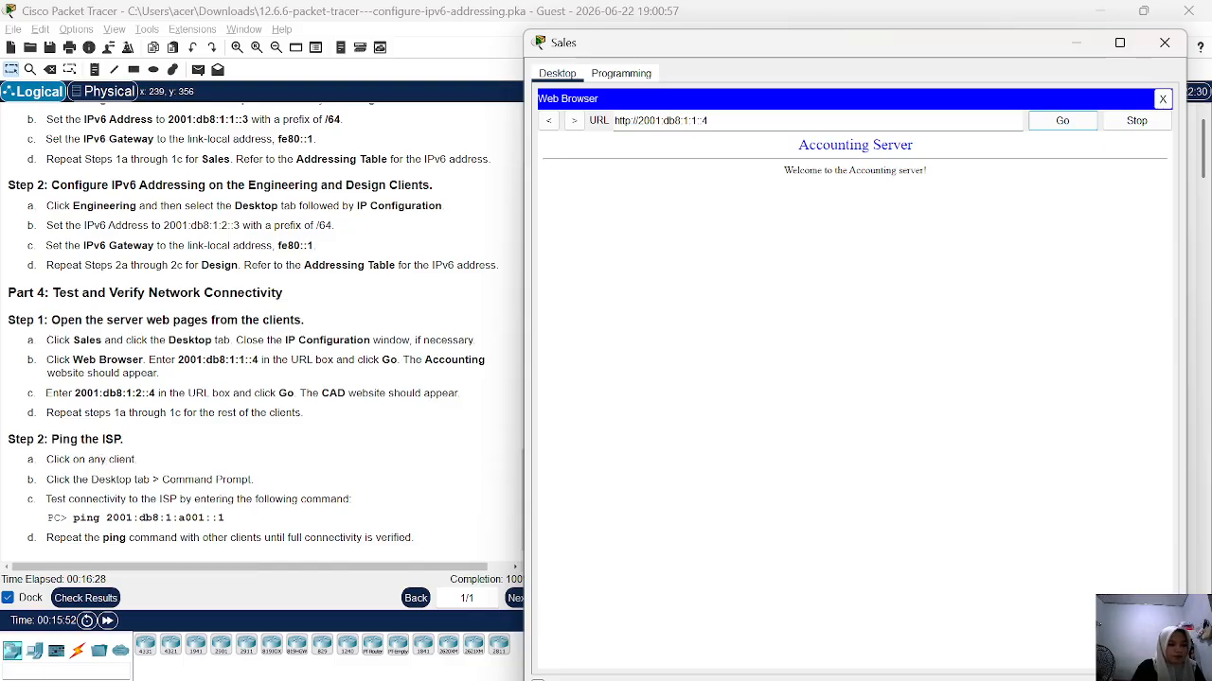
pyautogui.click(1162, 106)
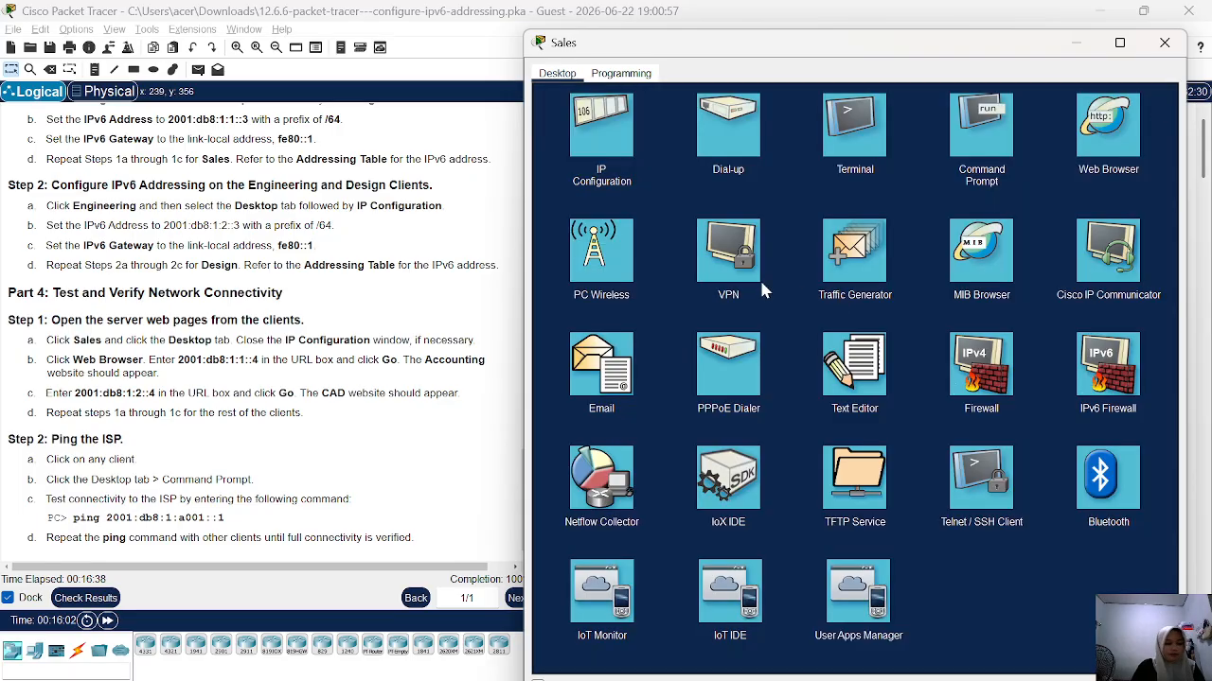
# Step: Run ping 2001:db8:1:a001::1 in the Sales PC's Command Prompt to test connectivity to the ISP, and minimize the Sales window
pyautogui.click(995, 150)
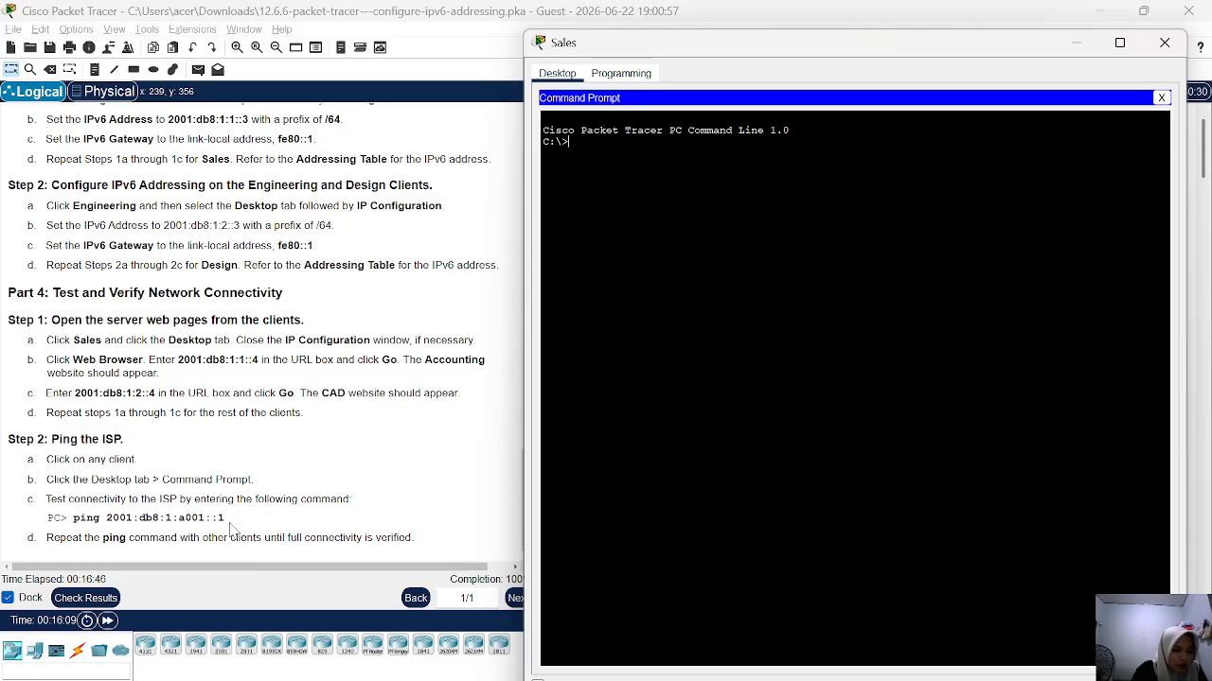
pyautogui.moveTo(227, 520); pyautogui.dragTo(76, 518)
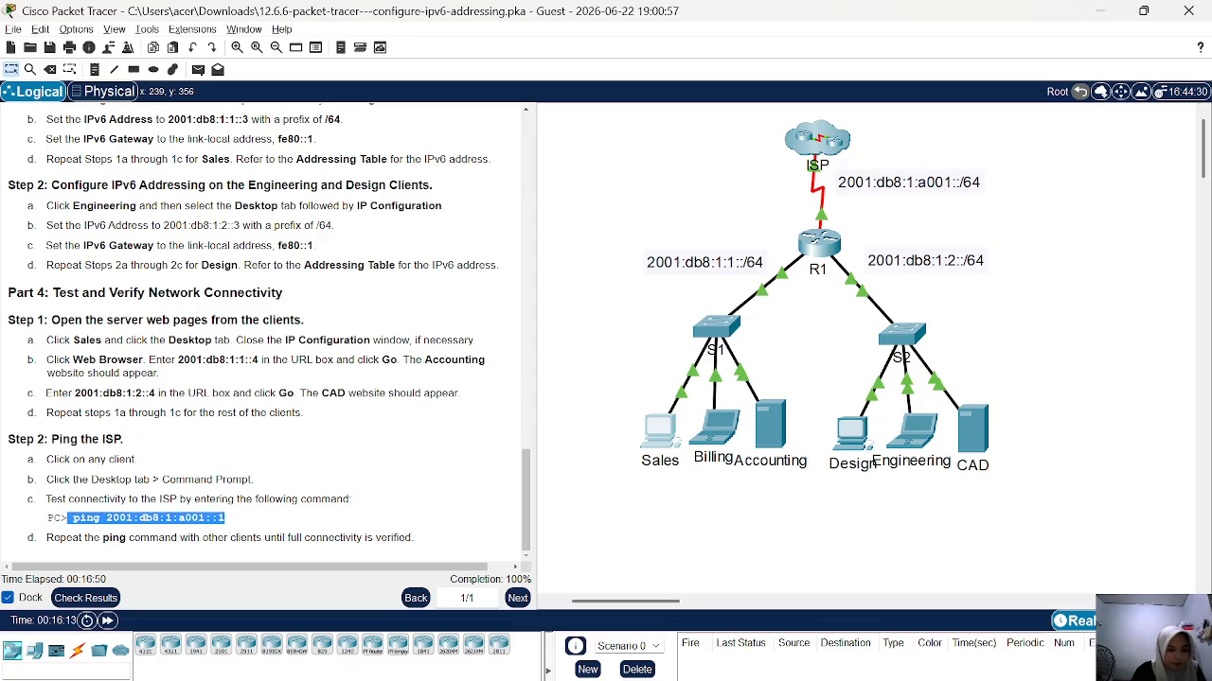
pyautogui.rightClick(76, 526)
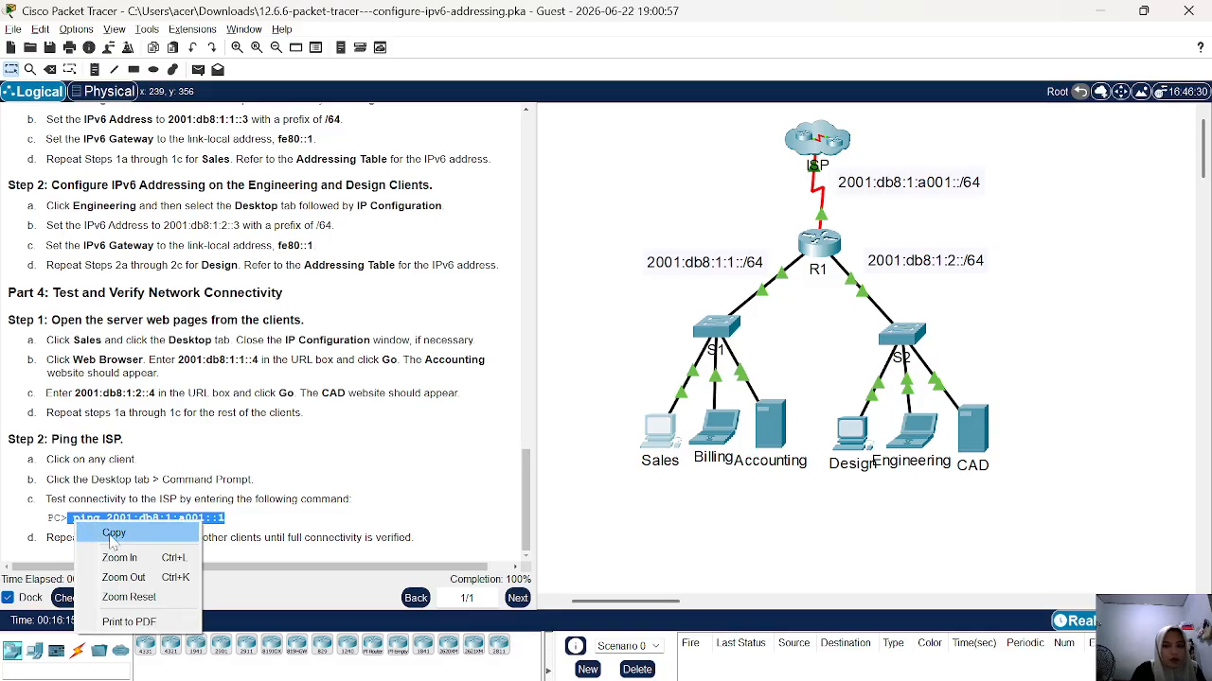
pyautogui.click(113, 535)
pyautogui.click(655, 434)
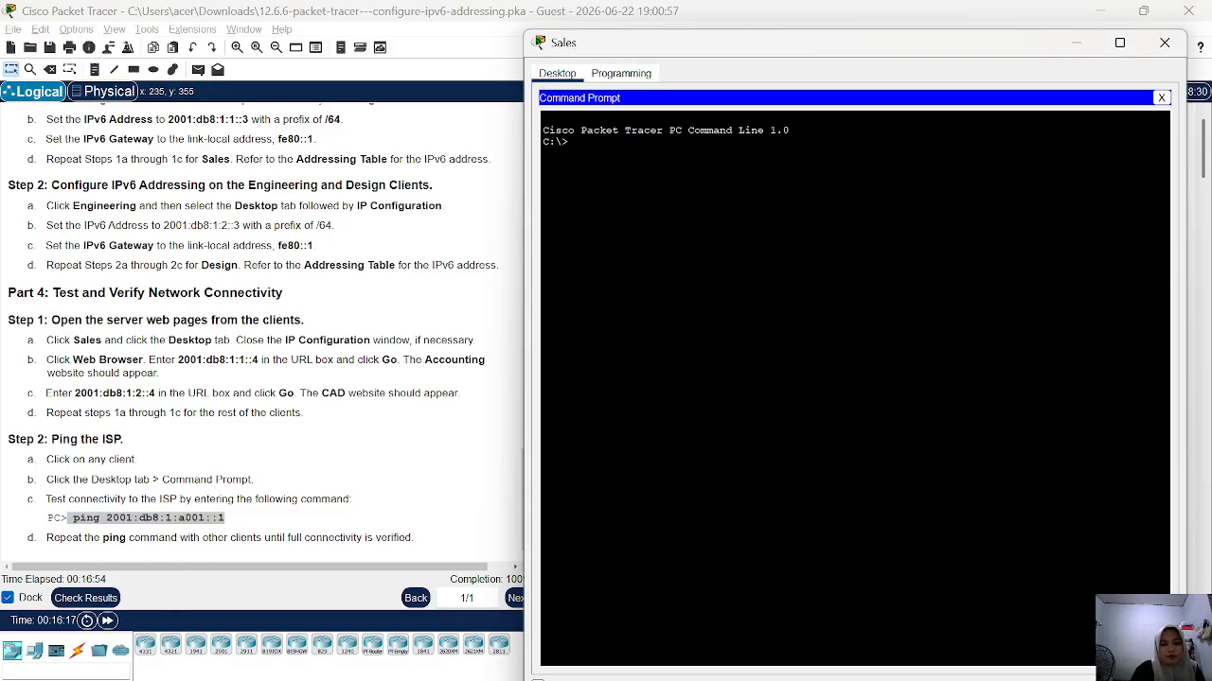
pyautogui.rightClick(648, 440)
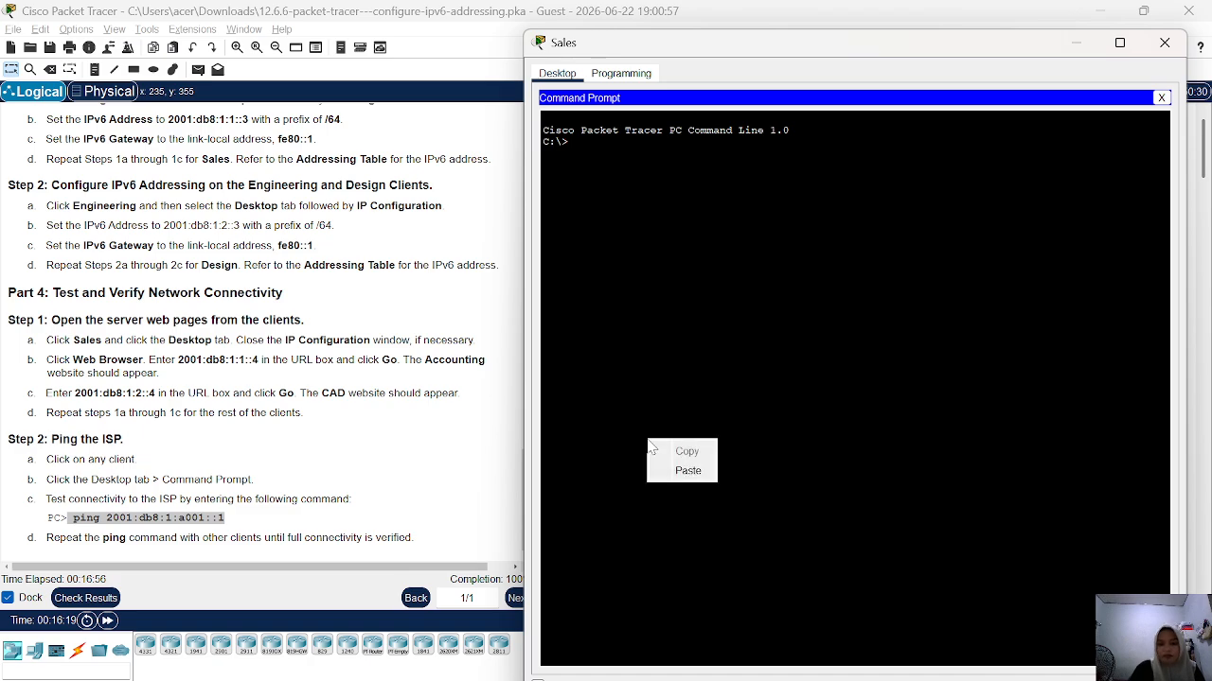
pyautogui.click(701, 473)
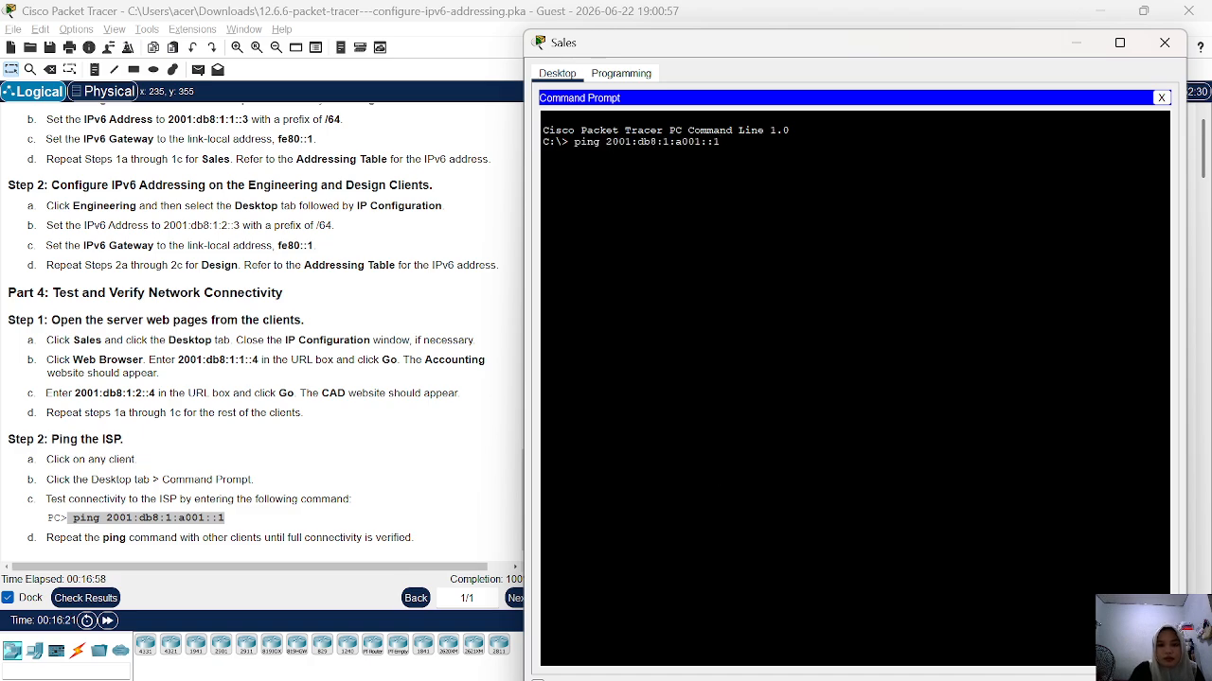
pyautogui.click(573, 141)
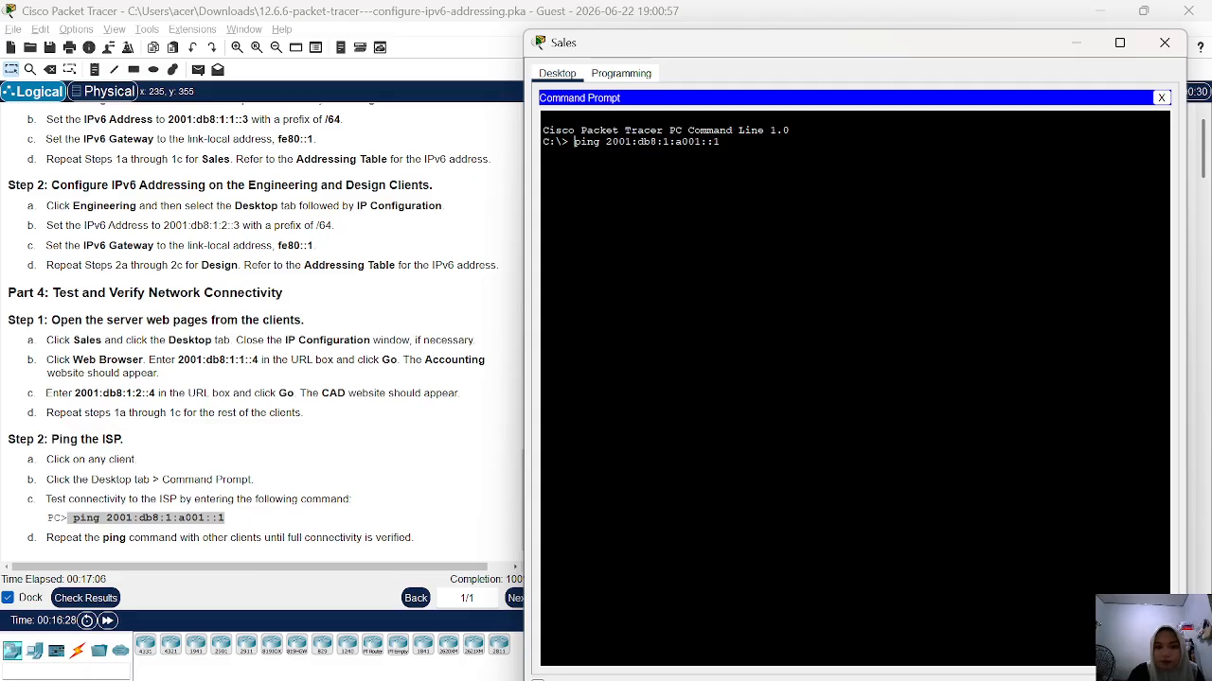
pyautogui.press('BackSpace')
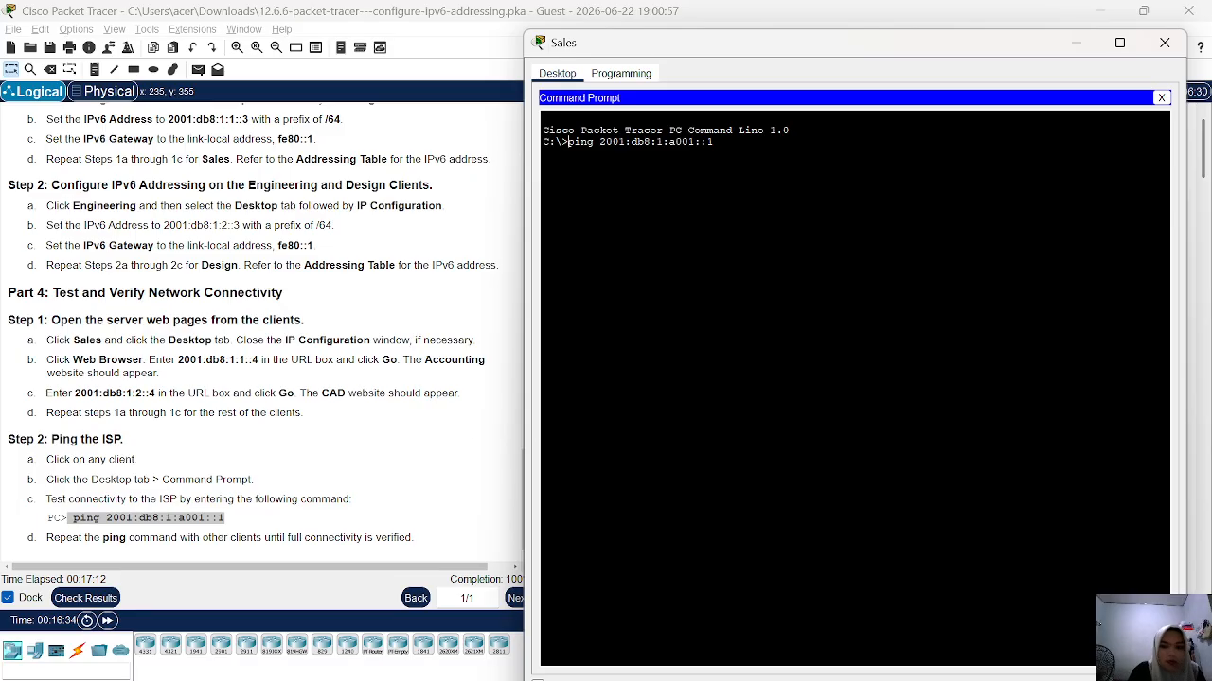
pyautogui.press('Return')
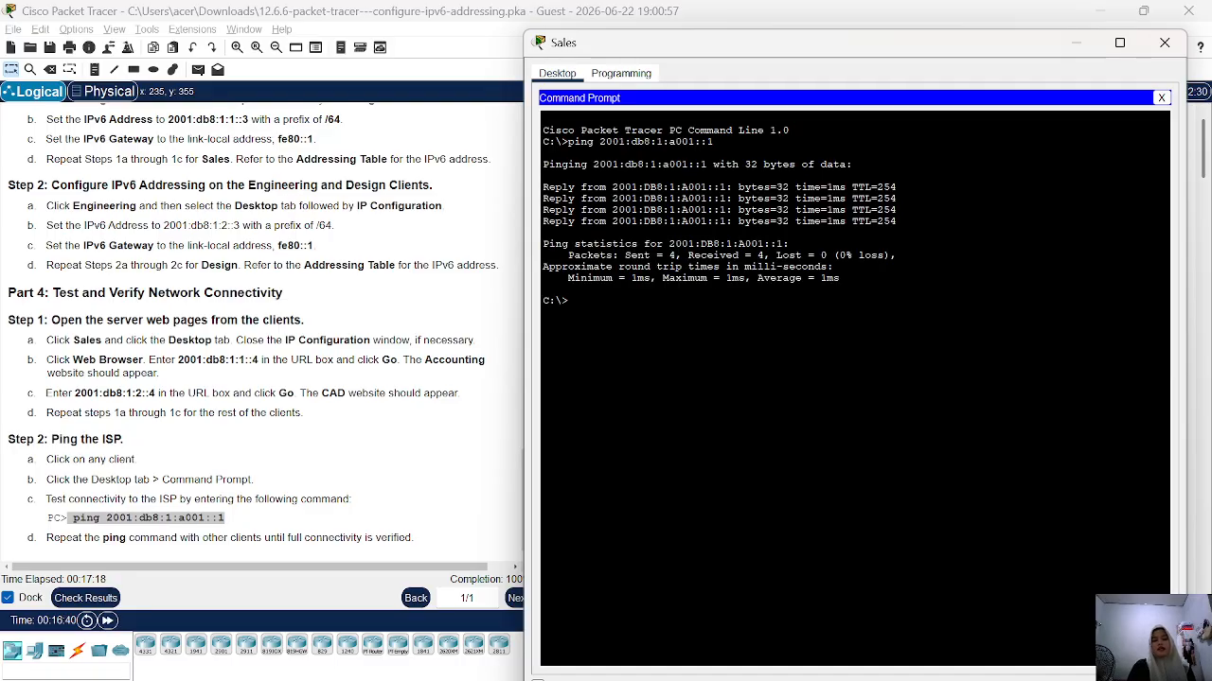
pyautogui.click(1075, 45)
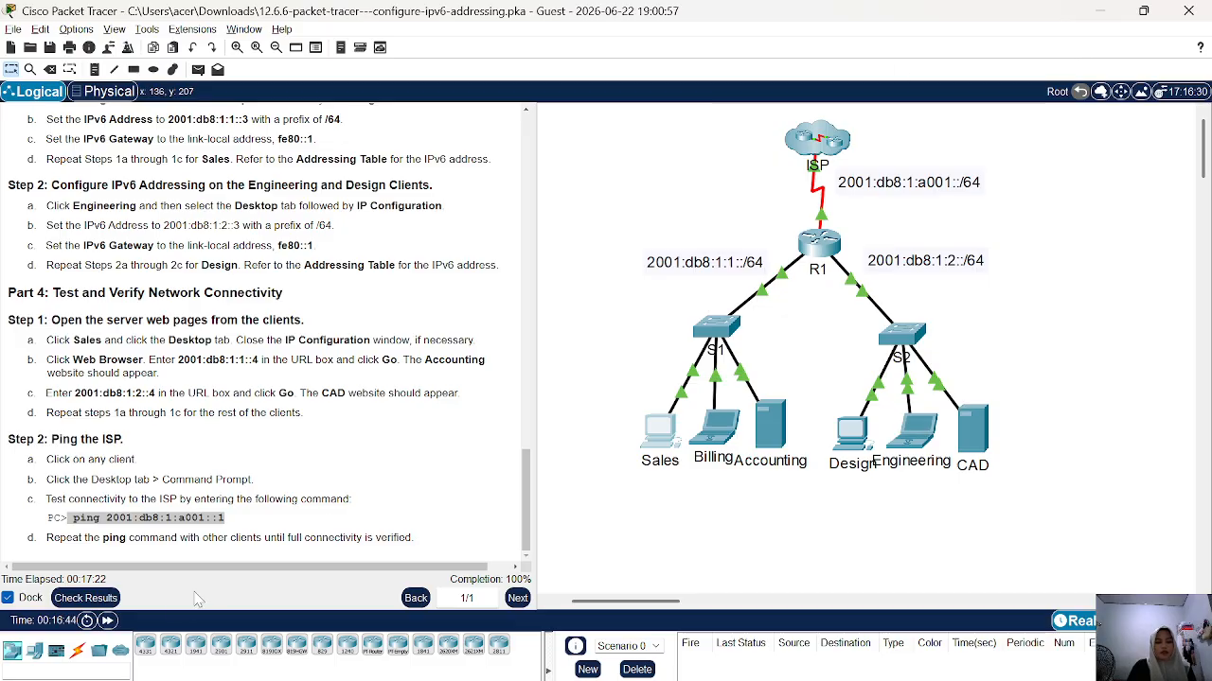
# Step: Check the activity results, review the assessment items for each device, and return to the network topology
pyautogui.click(82, 604)
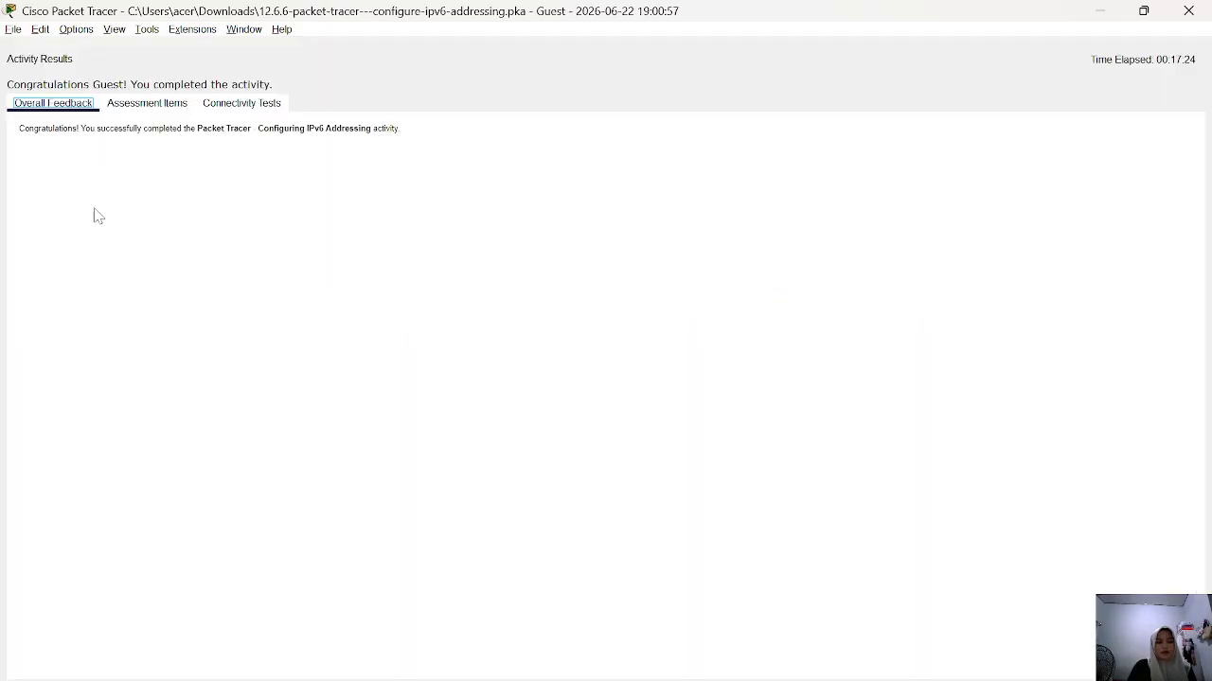
pyautogui.click(159, 104)
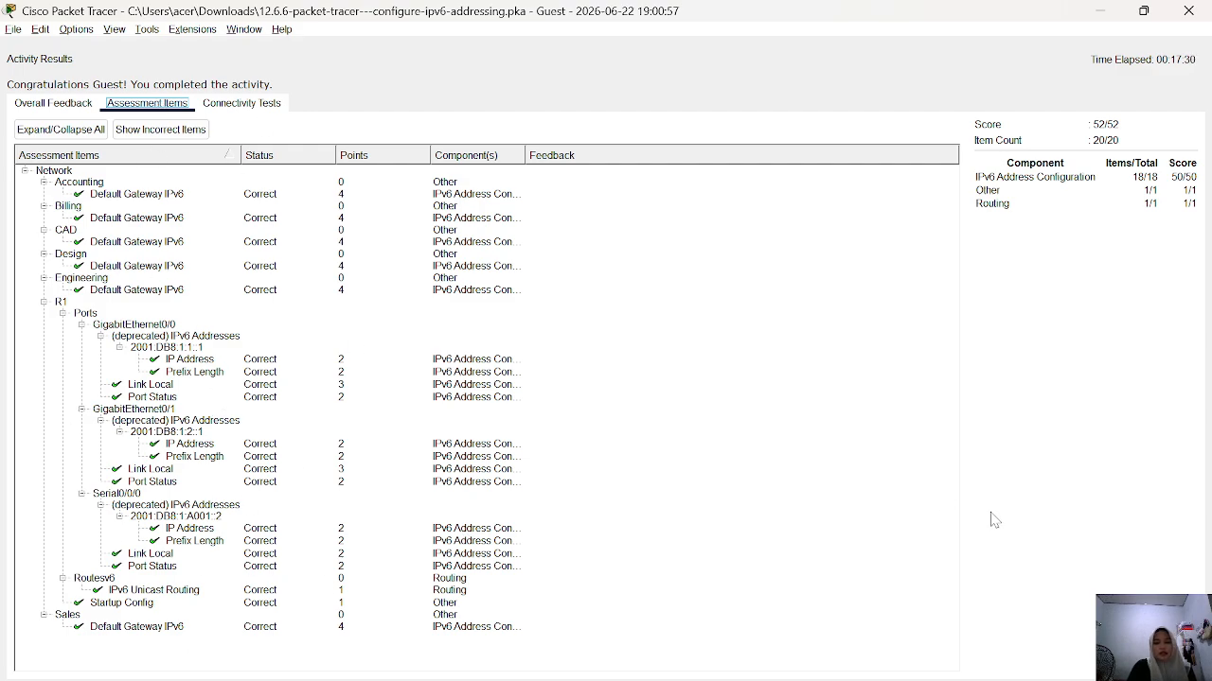
pyautogui.press('Escape')
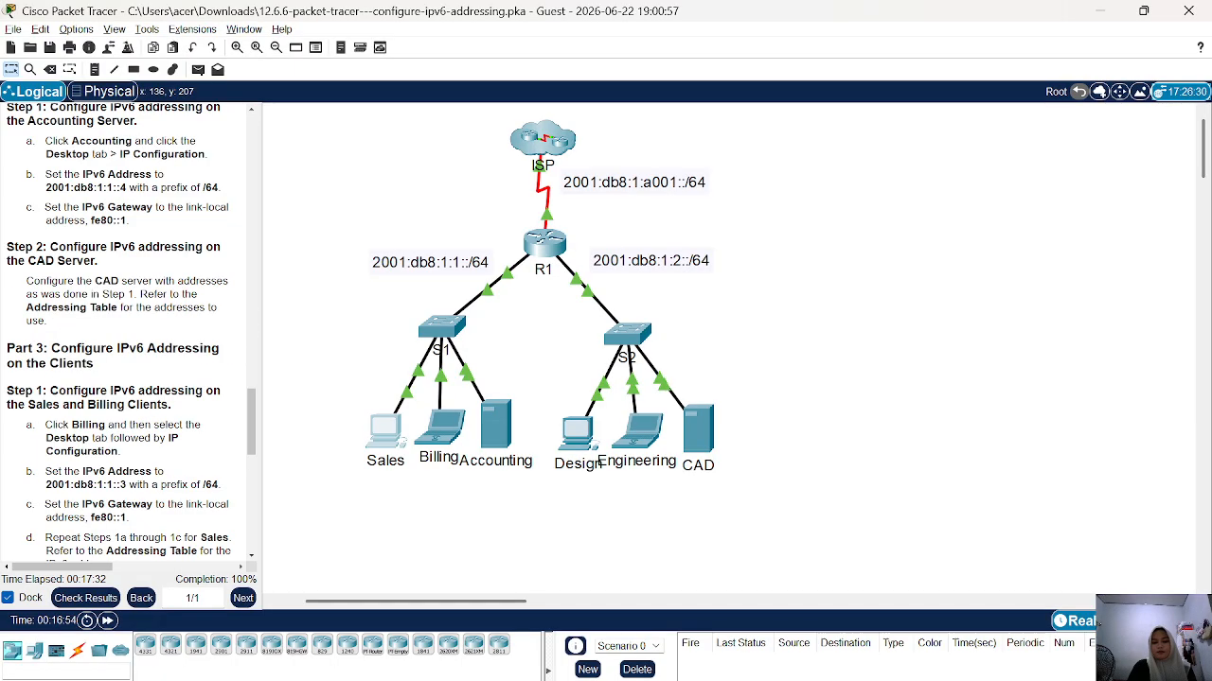